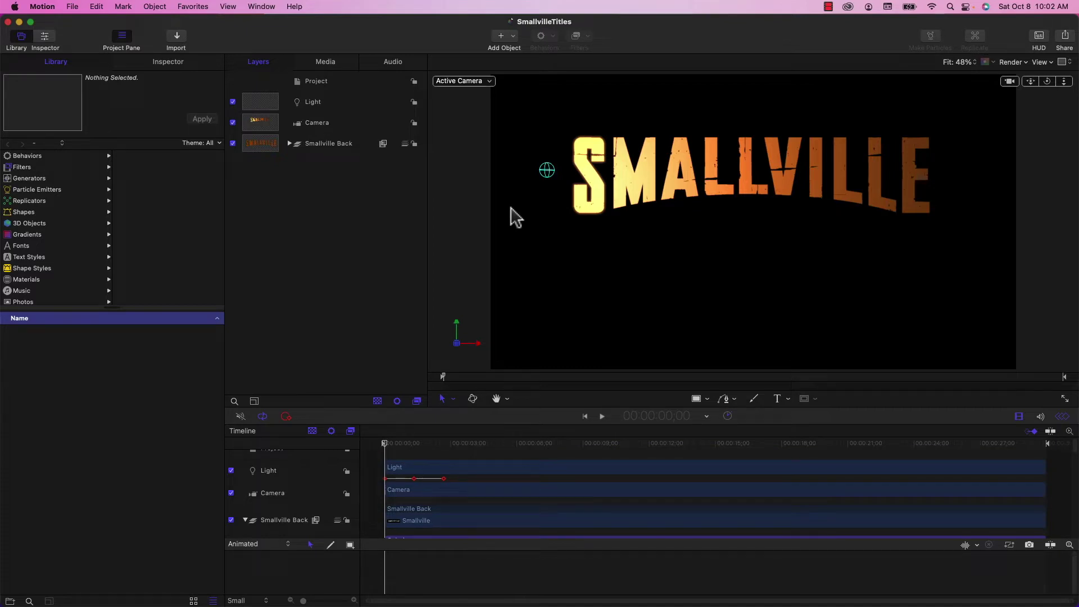
# Play back the existing Smallville title animation from the start
pyautogui.press('space')
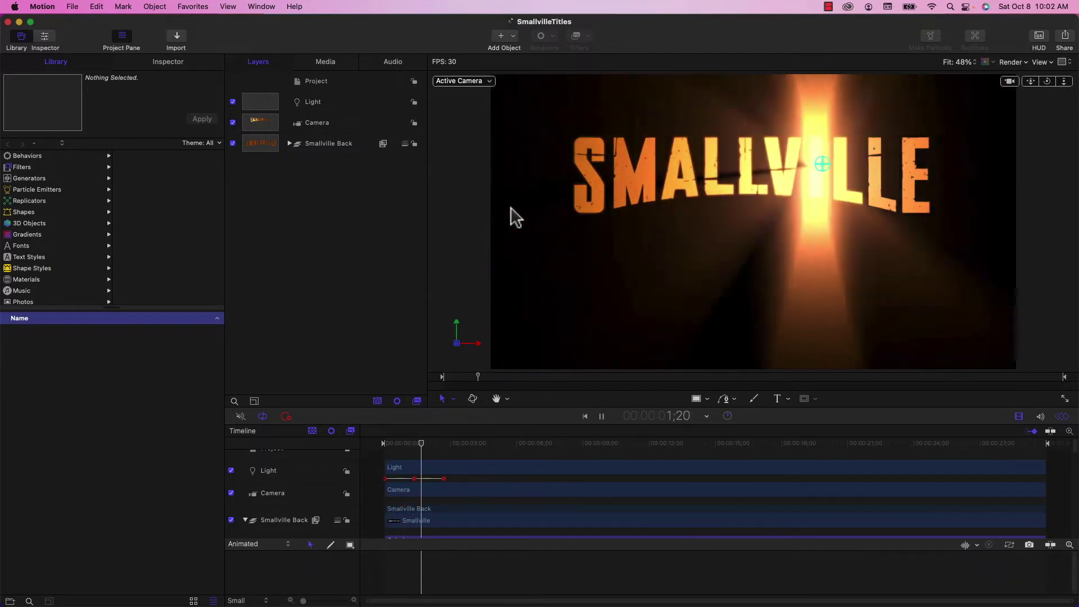
pyautogui.press('space')
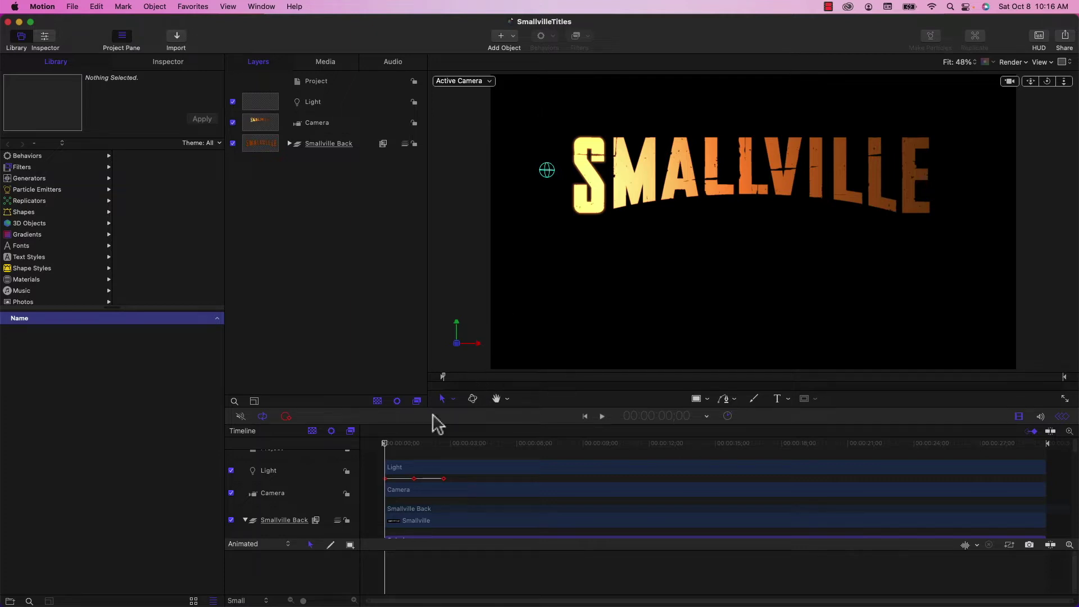
# Import Smallville.png from the Finder onto the canvas and place it over the existing Smallville title
pyautogui.moveTo(390, 454); pyautogui.dragTo(371, 454)
pyautogui.press('super+Tab')
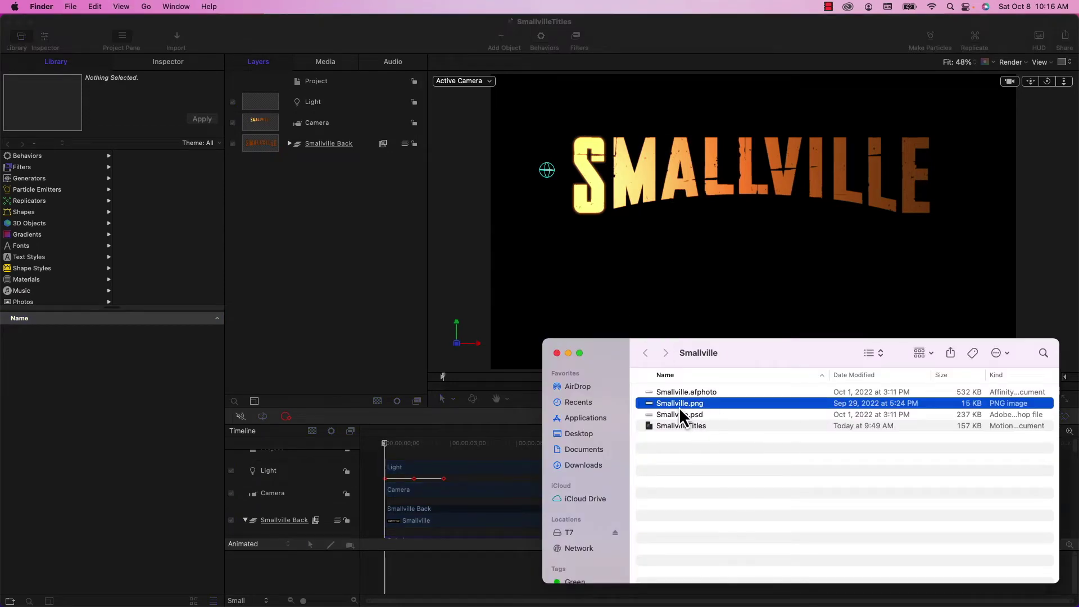
pyautogui.moveTo(672, 404); pyautogui.dragTo(751, 211)
pyautogui.click(569, 315)
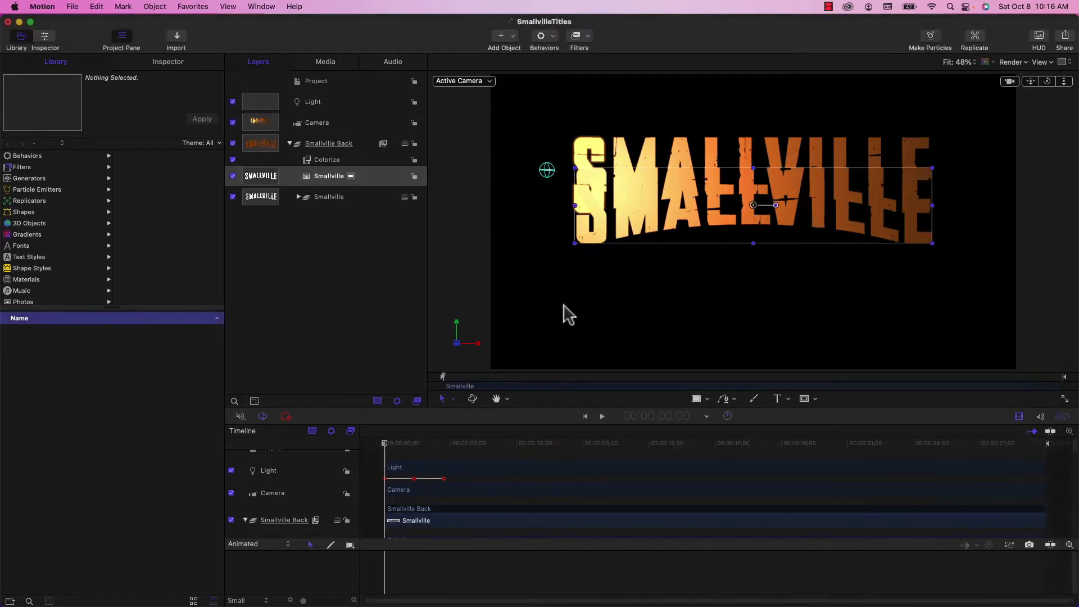
pyautogui.moveTo(692, 213); pyautogui.dragTo(689, 181)
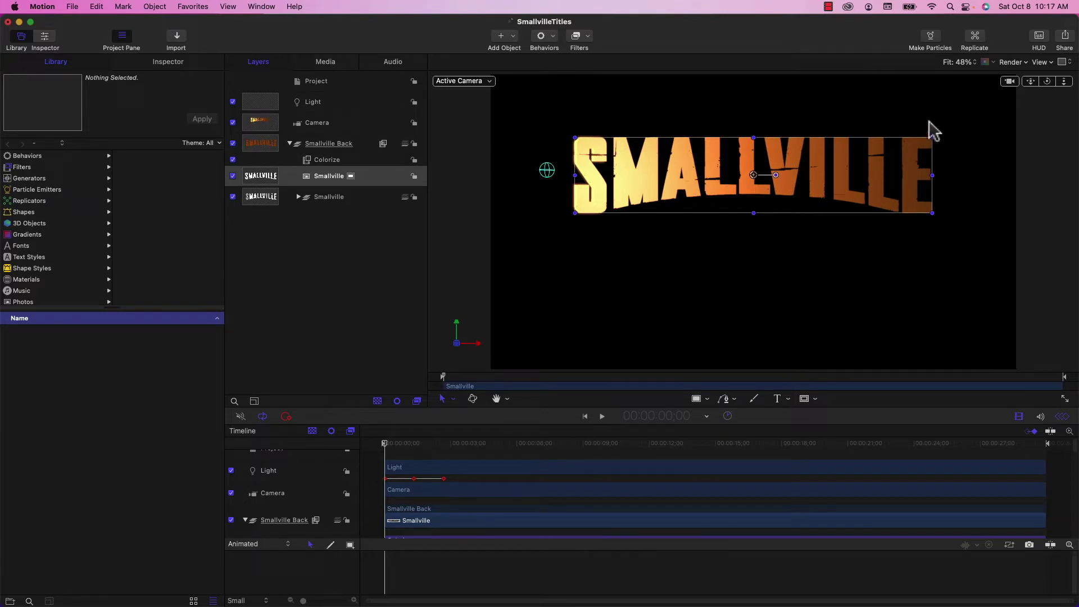
# Fine-tune the imported image's position at 200% zoom so its letters line up with the title, then restore the fitted view
pyautogui.click(957, 64)
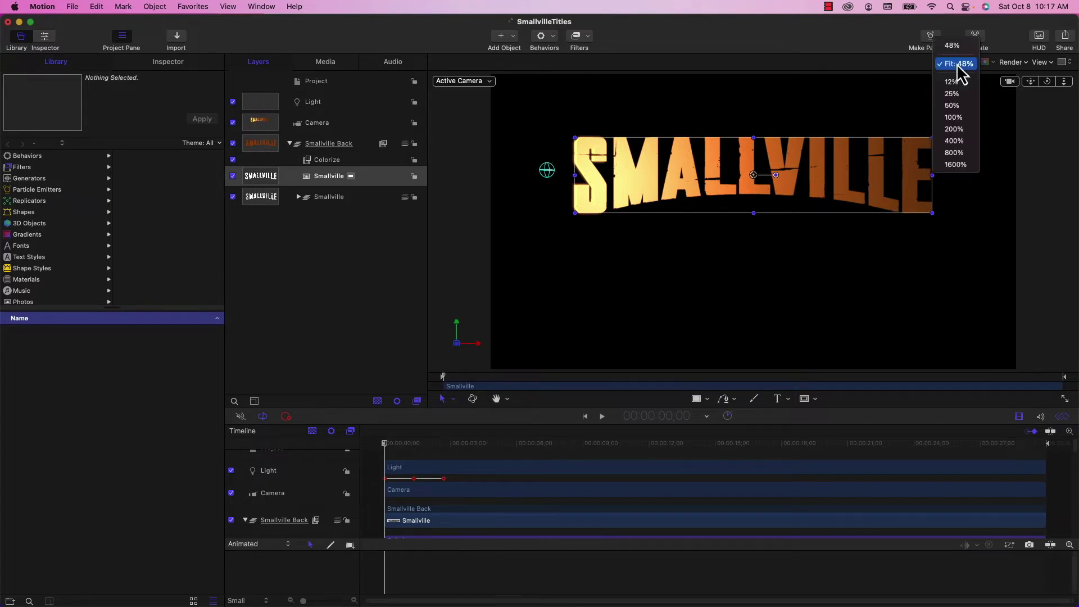
pyautogui.click(953, 129)
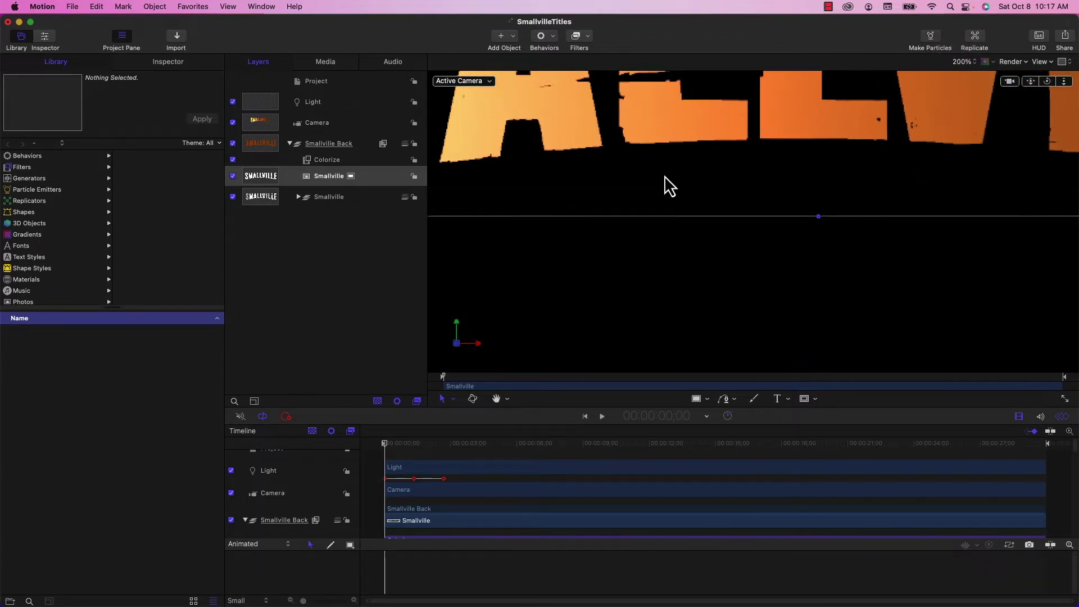
pyautogui.hscroll(-10, 664, 175)
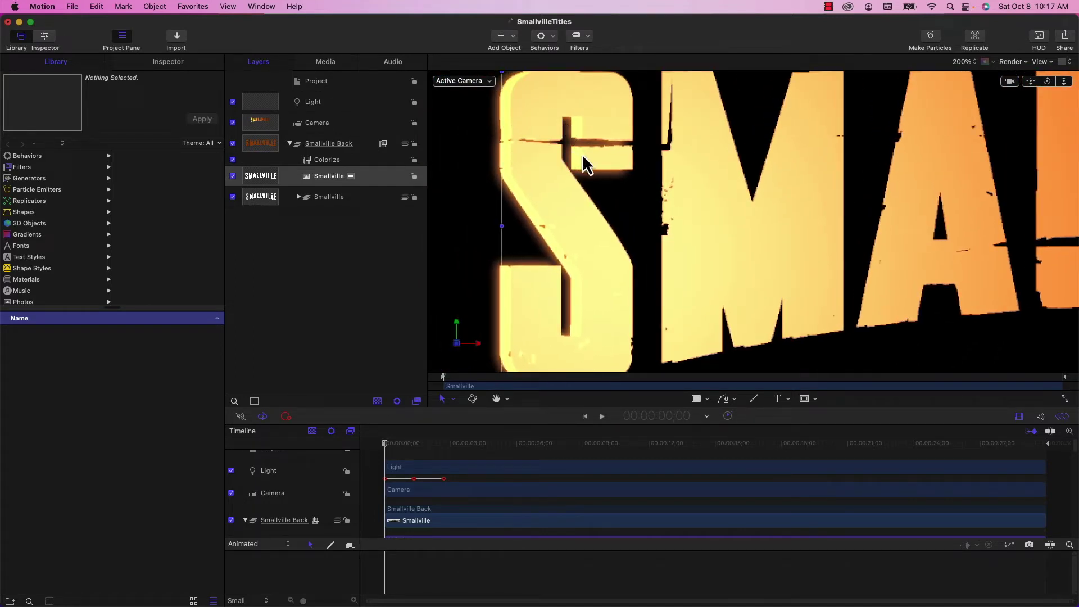
pyautogui.moveTo(707, 178); pyautogui.dragTo(704, 176)
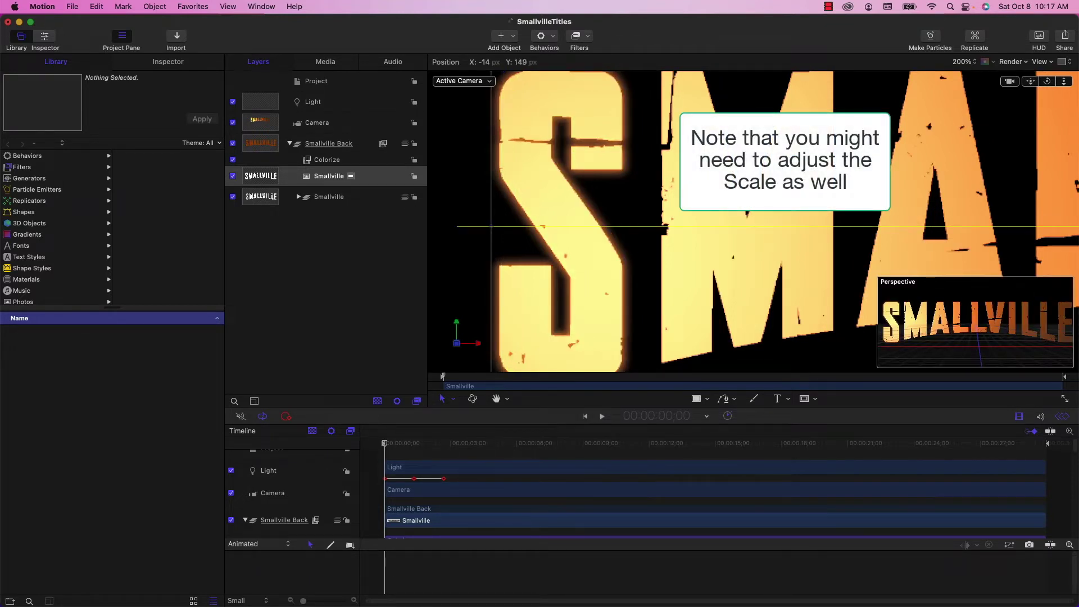
pyautogui.hotkey('shift', 'Up')
pyautogui.hotkey('shift', 'Up')
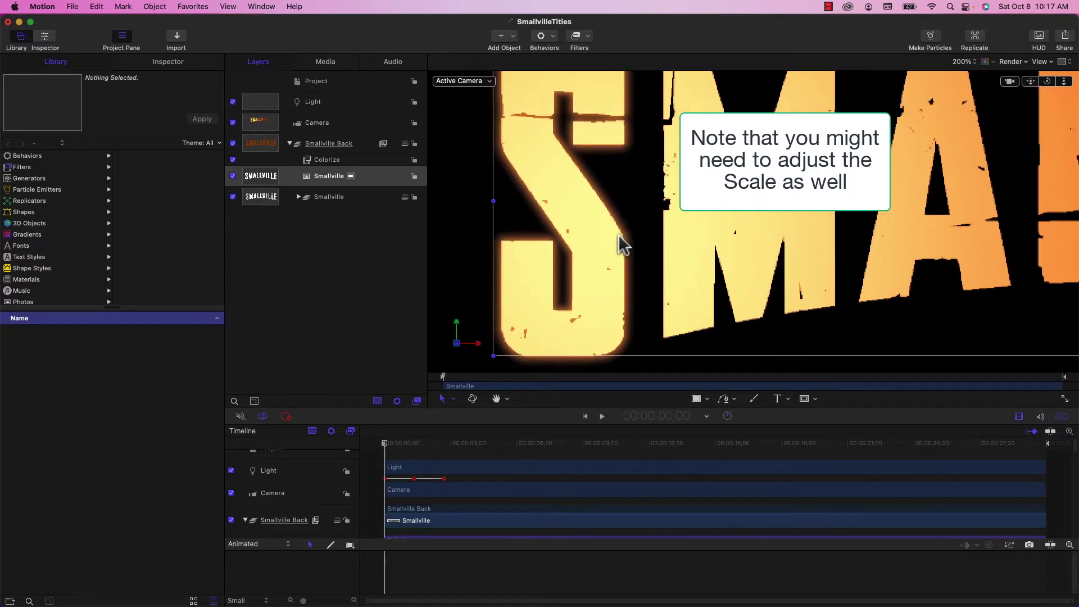
pyautogui.hotkey('shift', 'Down')
pyautogui.hotkey('shift', 'Down')
pyautogui.hotkey('shift', 'Down')
pyautogui.hotkey('shift', 'Down')
pyautogui.hotkey('shift', 'Down')
pyautogui.hotkey('shift', 'Down')
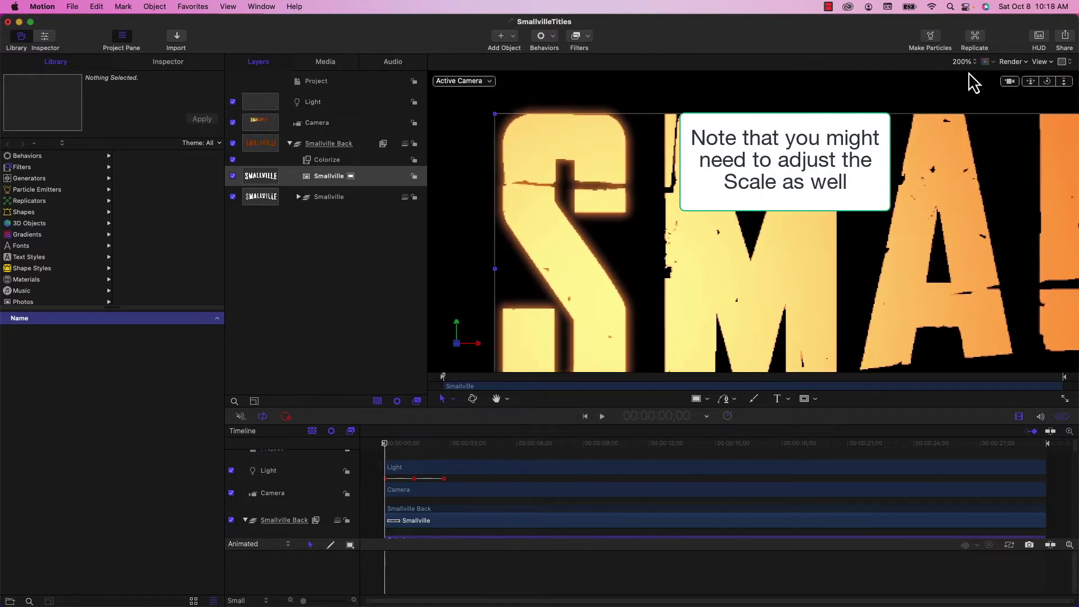
pyautogui.click(963, 62)
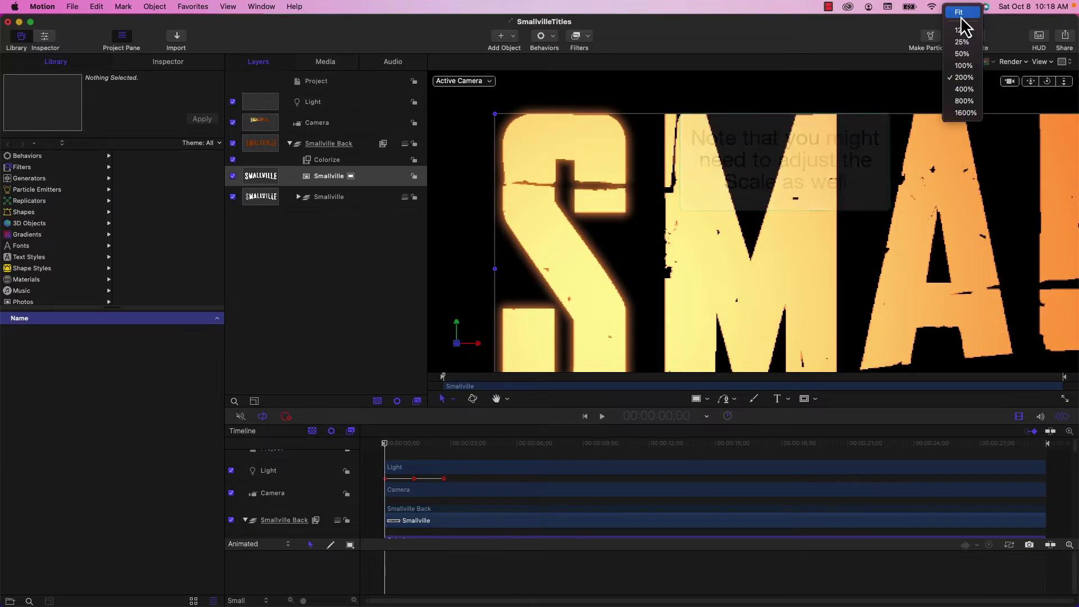
pyautogui.click(962, 13)
# Move the imported Smallville image into its own group above Smallville Back and name that group "Smallville Glow"
pyautogui.click(324, 177)
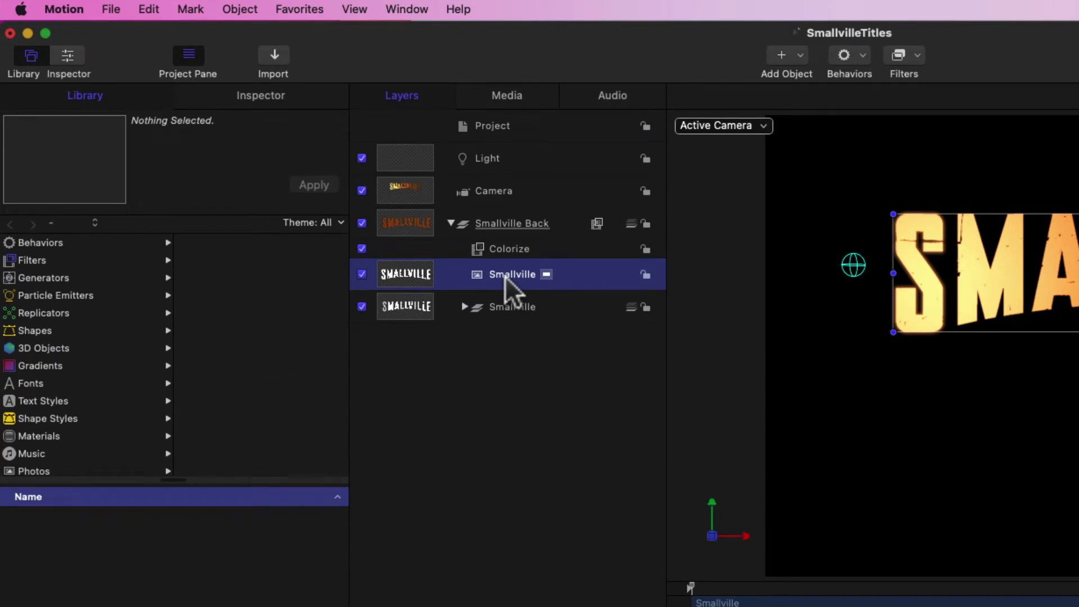
pyautogui.moveTo(504, 275); pyautogui.dragTo(481, 207)
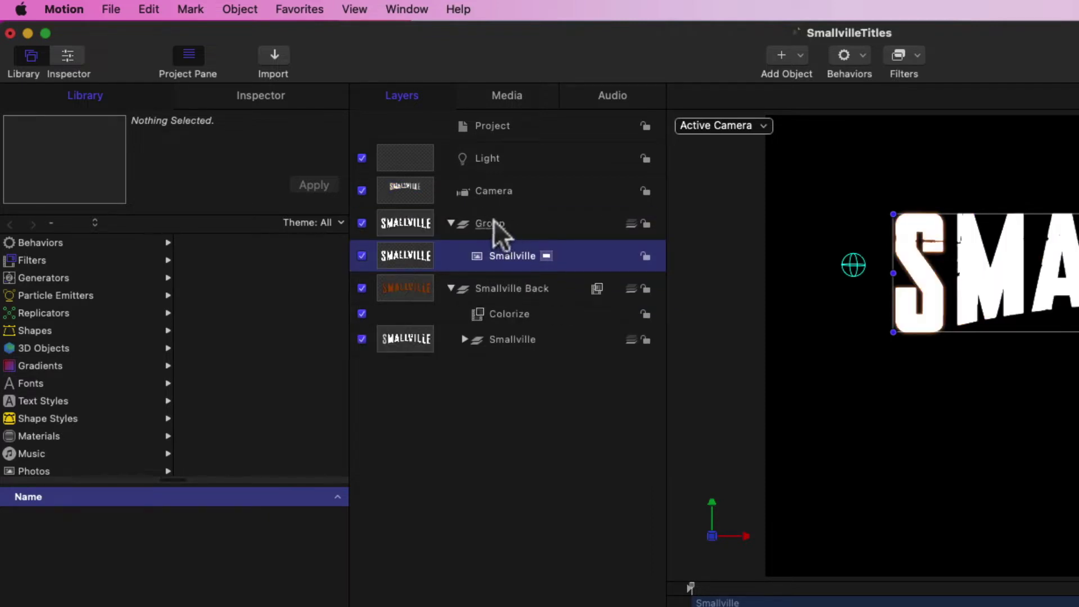
pyautogui.doubleClick(494, 225)
pyautogui.write('Smallville G')
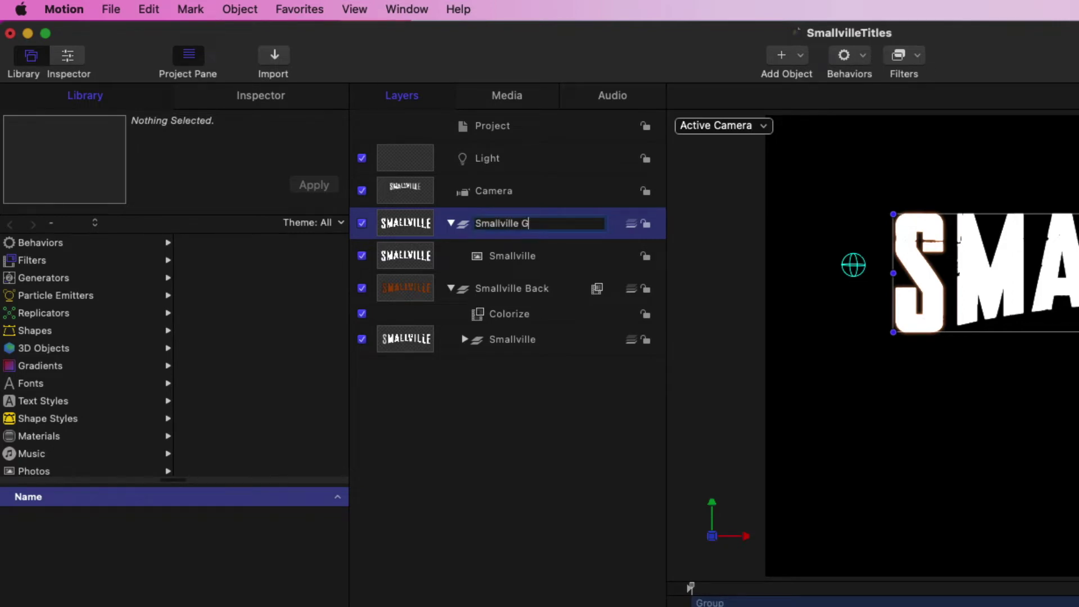
pyautogui.write('low')
pyautogui.press('Return')
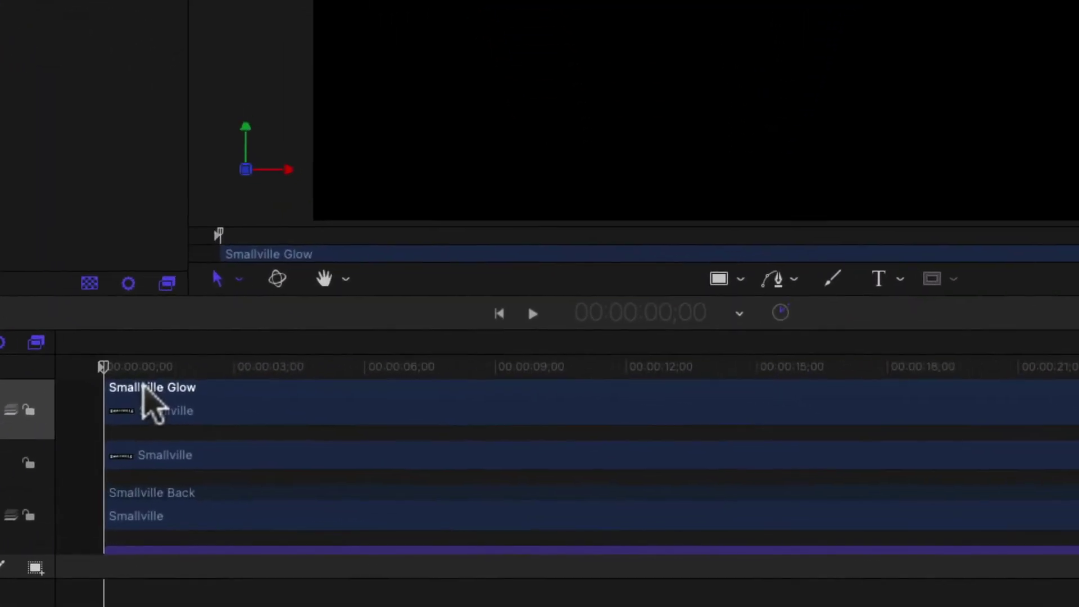
# Move the Smallville Glow group +1:24 along the timeline
pyautogui.write('+')
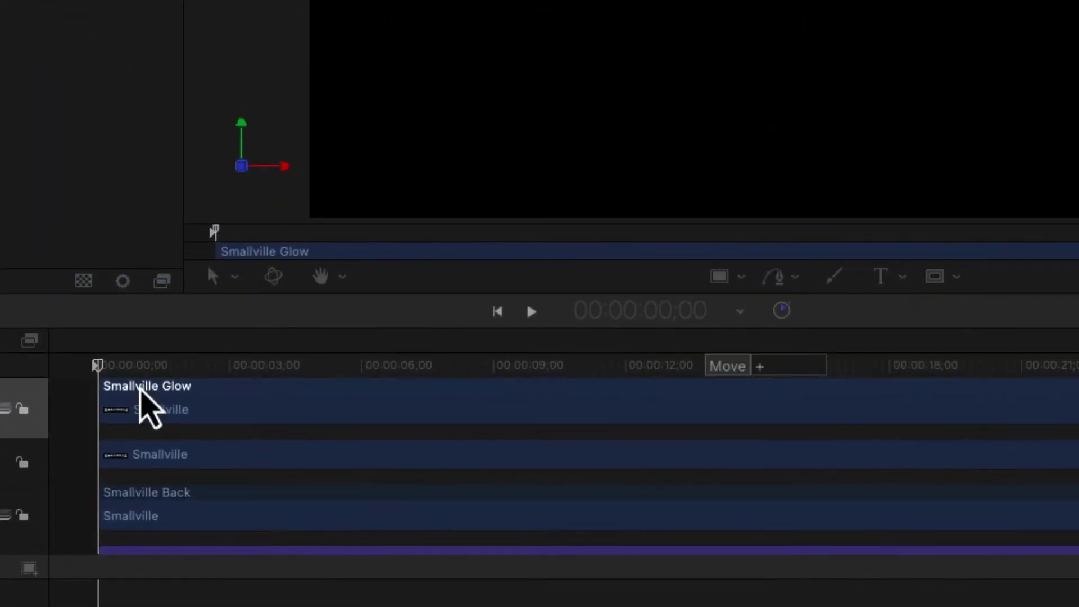
pyautogui.write('1:24')
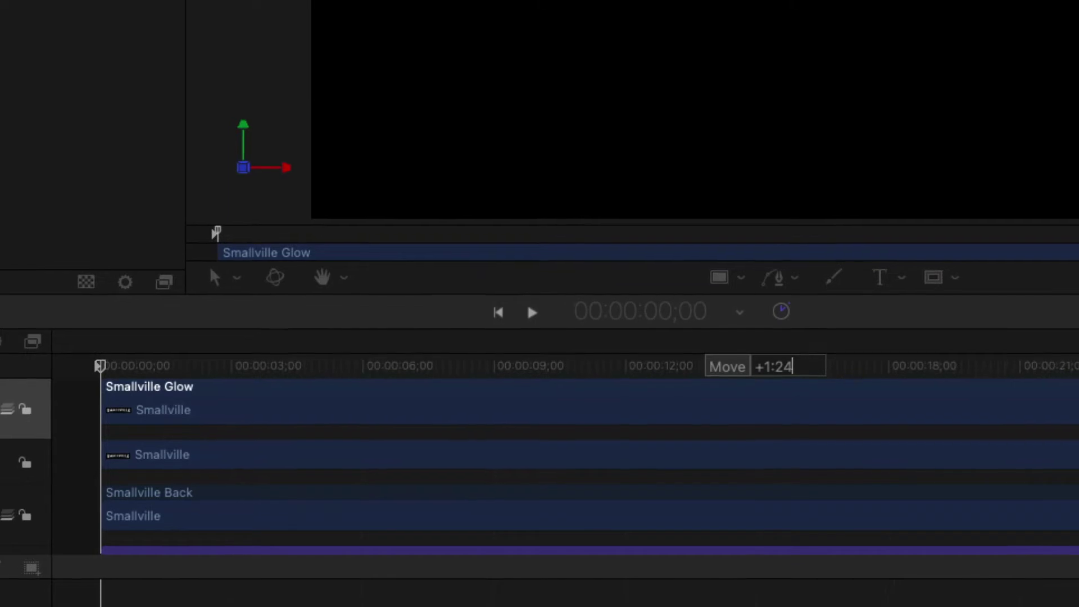
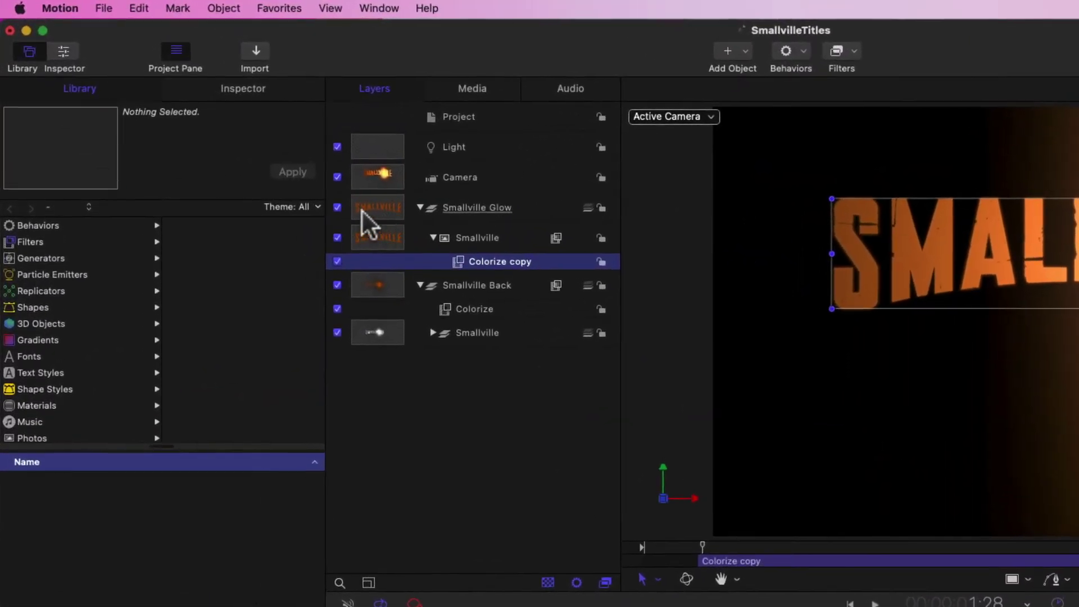
# Keyframe the Colorize copy filter's Remap White To color at 1;28, and add a keyframe at 3;00 changing it to white
pyautogui.click(255, 94)
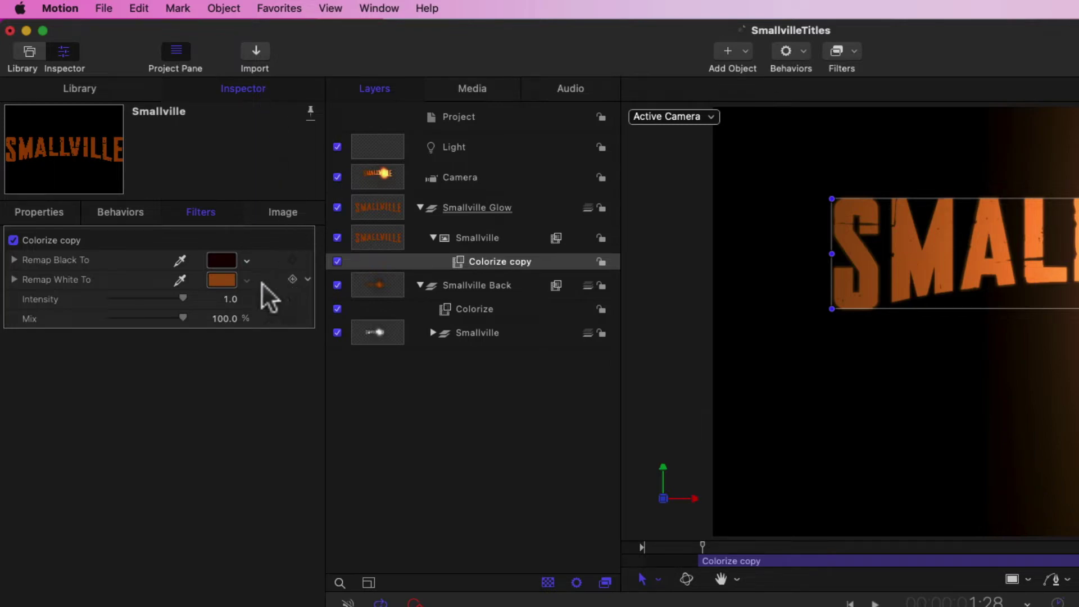
pyautogui.click(292, 279)
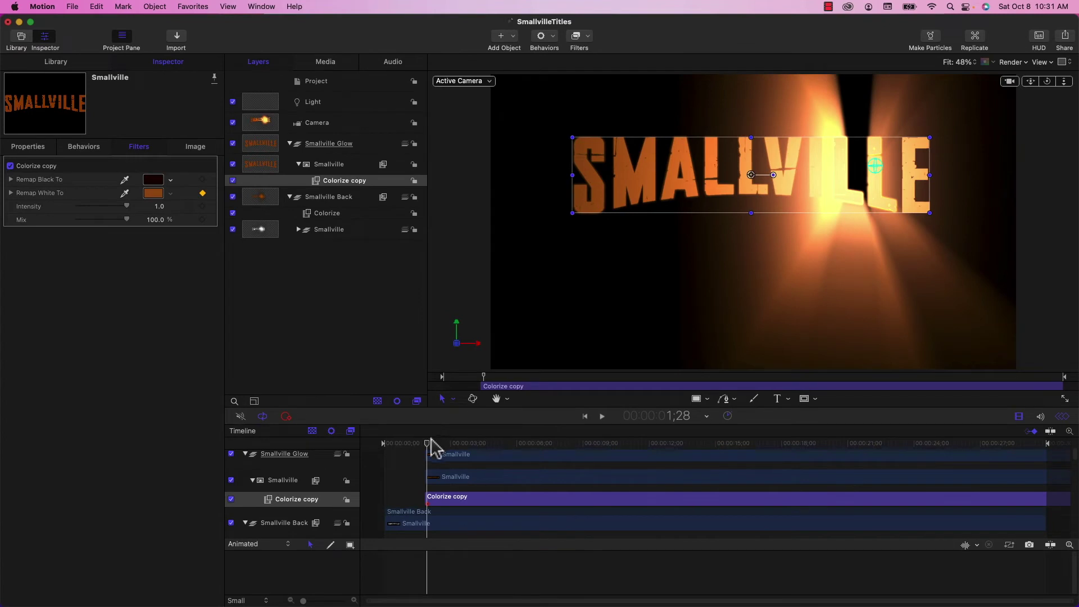
pyautogui.moveTo(429, 444); pyautogui.dragTo(450, 442)
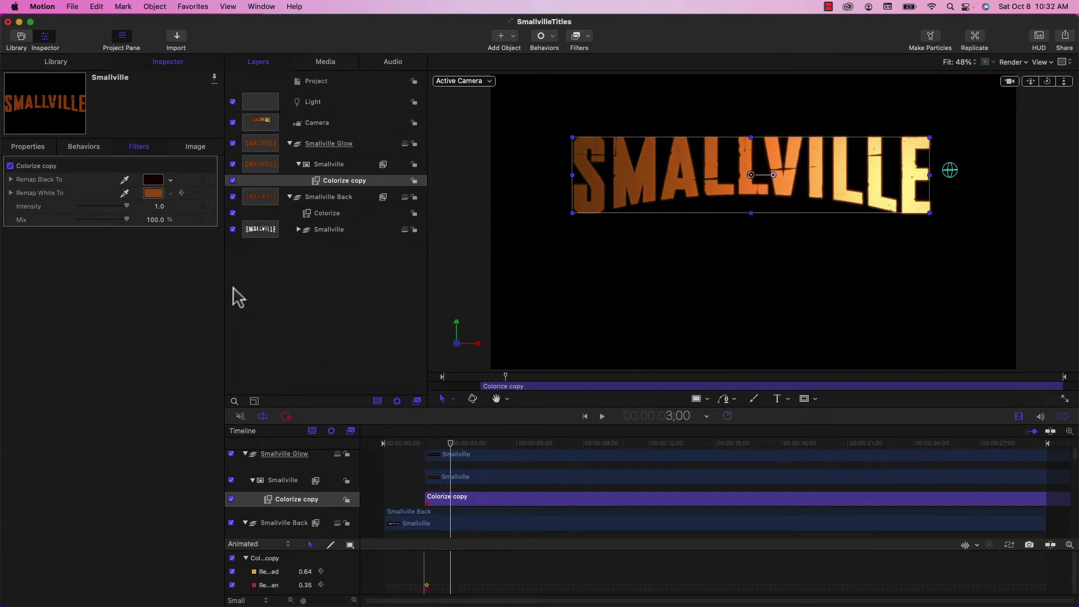
pyautogui.click(202, 193)
pyautogui.click(153, 194)
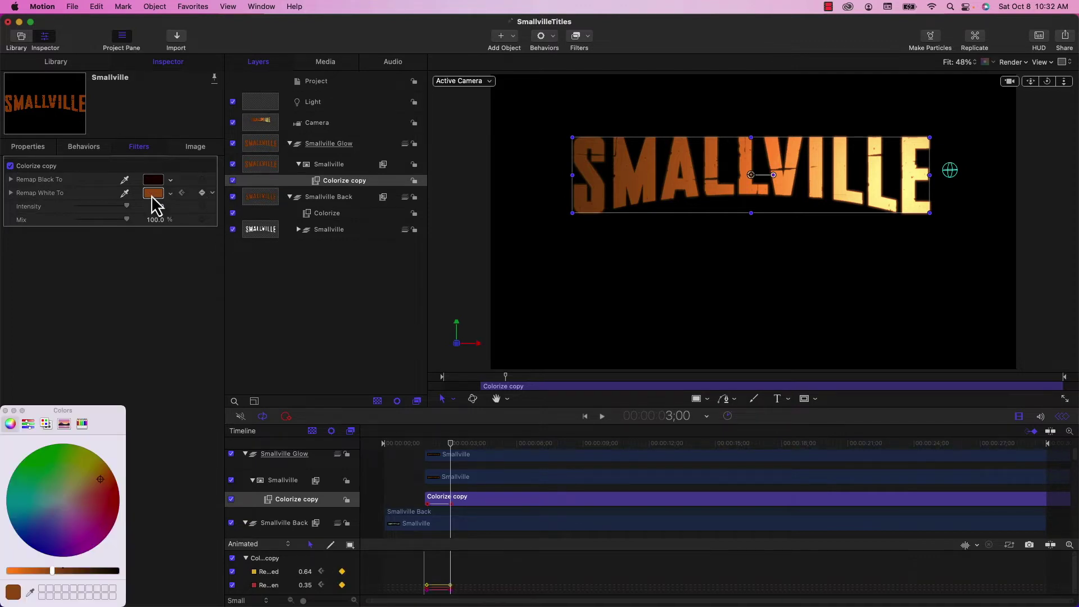
pyautogui.click(63, 499)
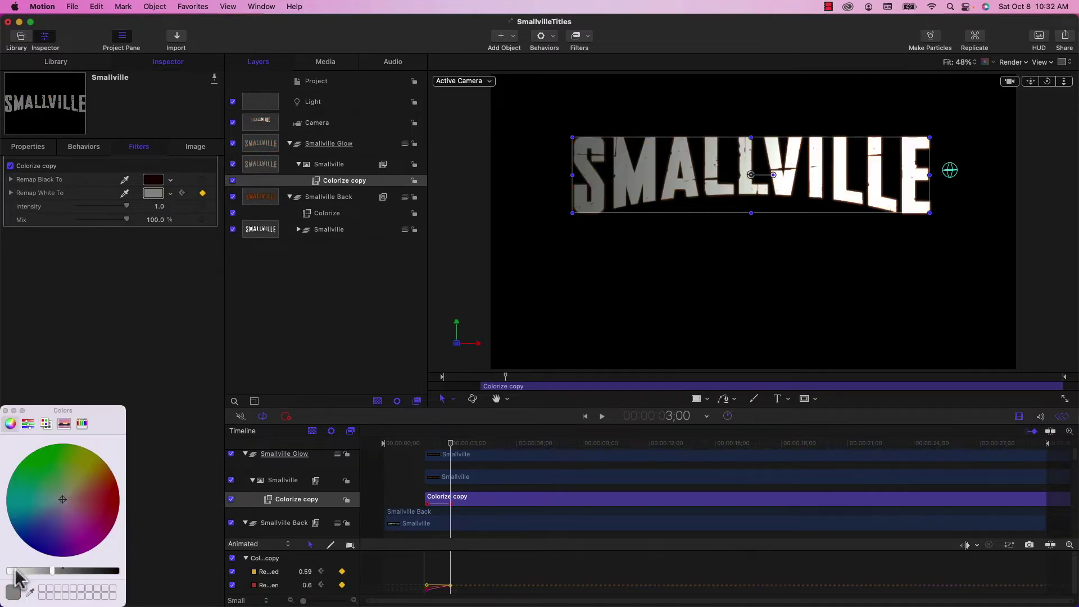
# Play back the glow's color transition from 1;12 and close the color picker
pyautogui.moveTo(449, 442); pyautogui.dragTo(415, 443)
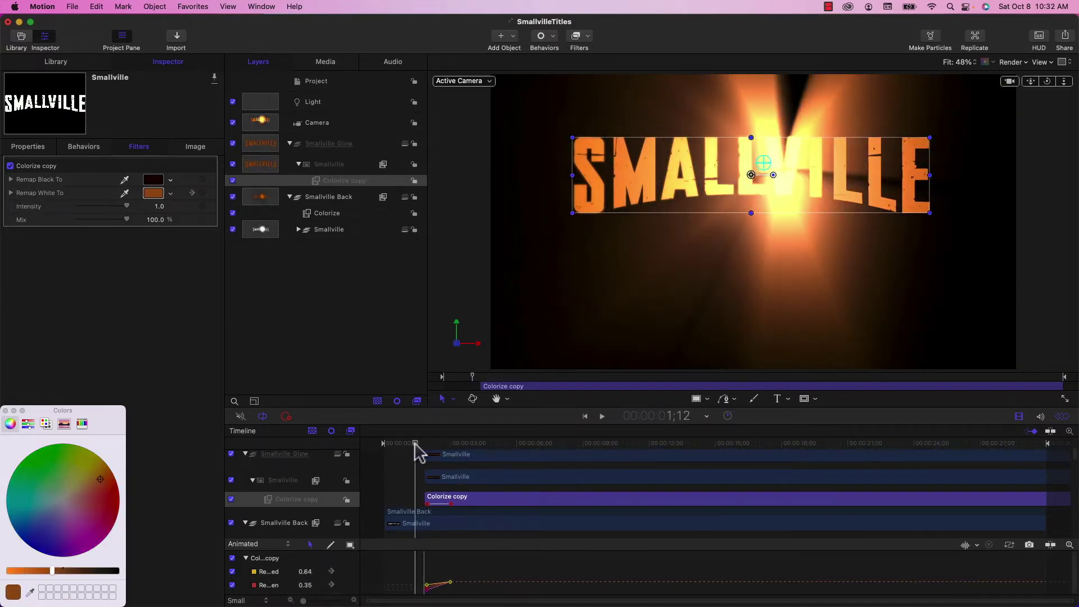
pyautogui.press('space')
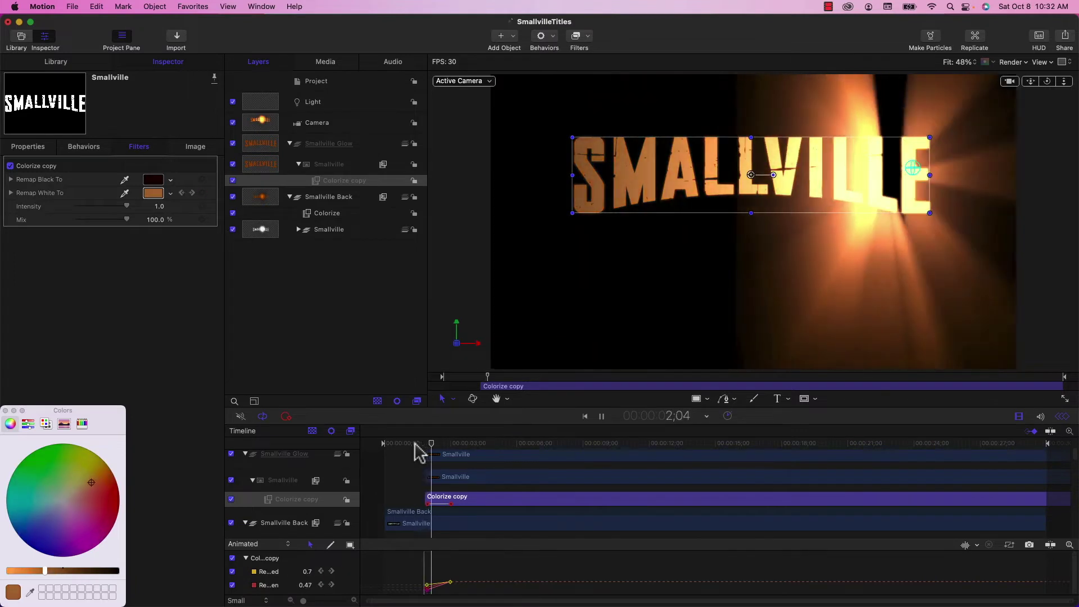
pyautogui.press('space')
pyautogui.click(6, 411)
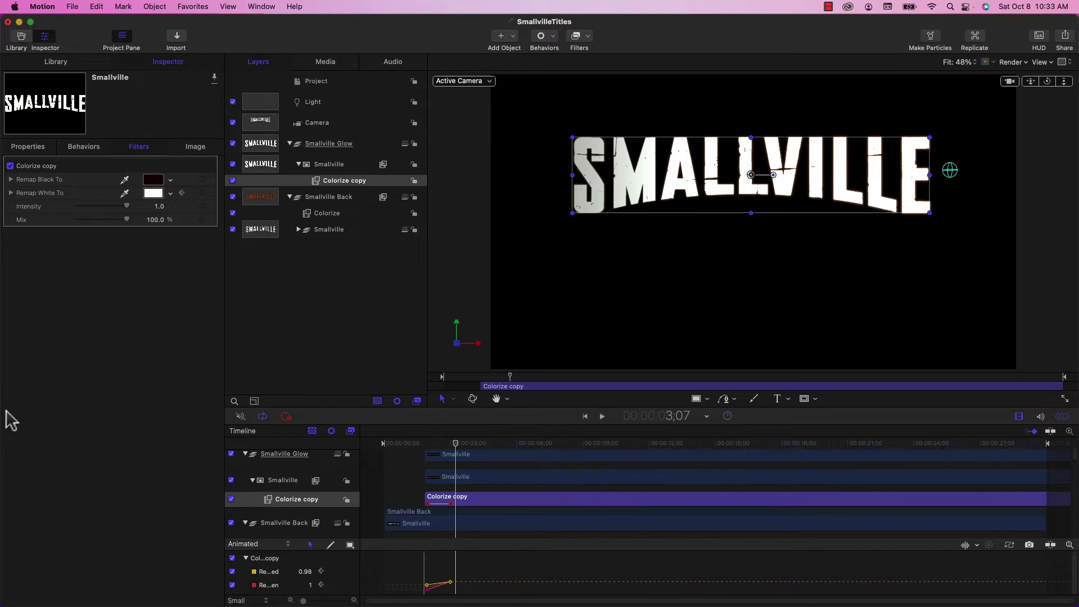
# Apply a Zoom Blur filter to the image in the Smallville Glow group and set its Amount to 40
pyautogui.click(337, 181)
pyautogui.click(329, 165)
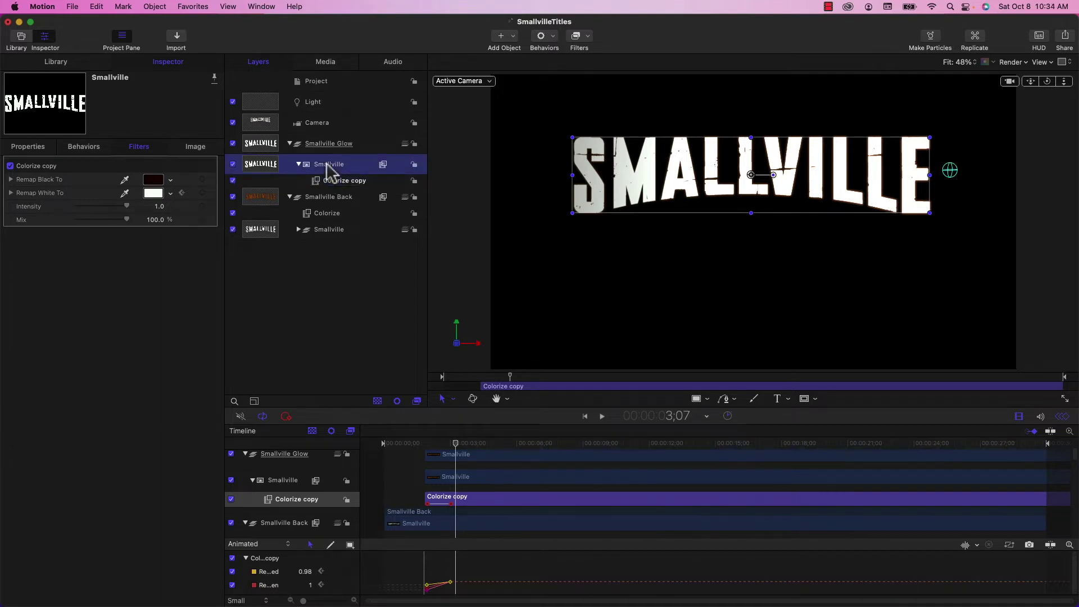
pyautogui.click(582, 39)
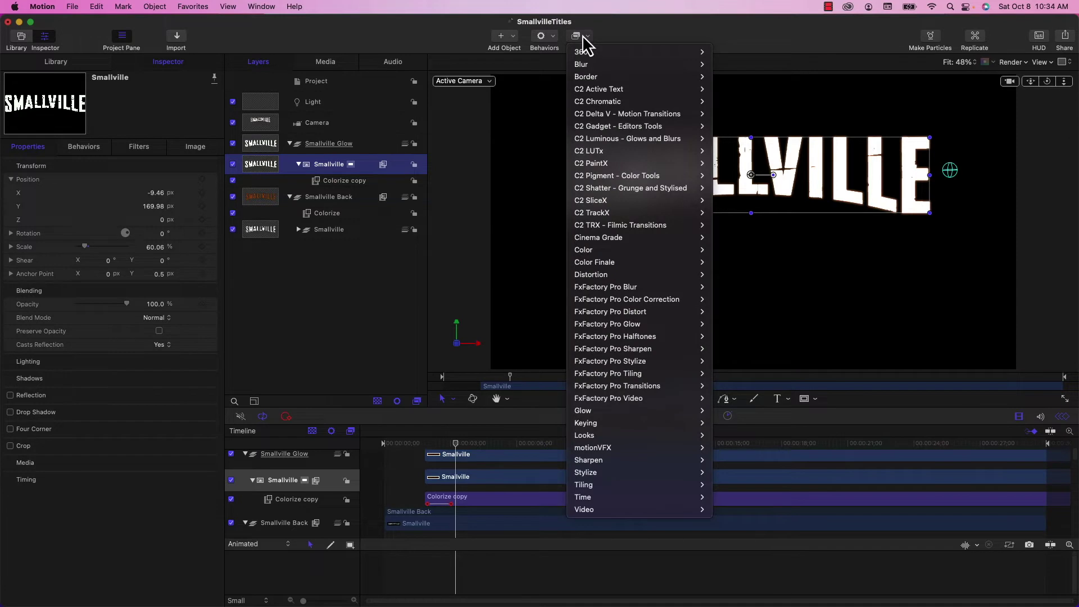
pyautogui.moveTo(587, 65)
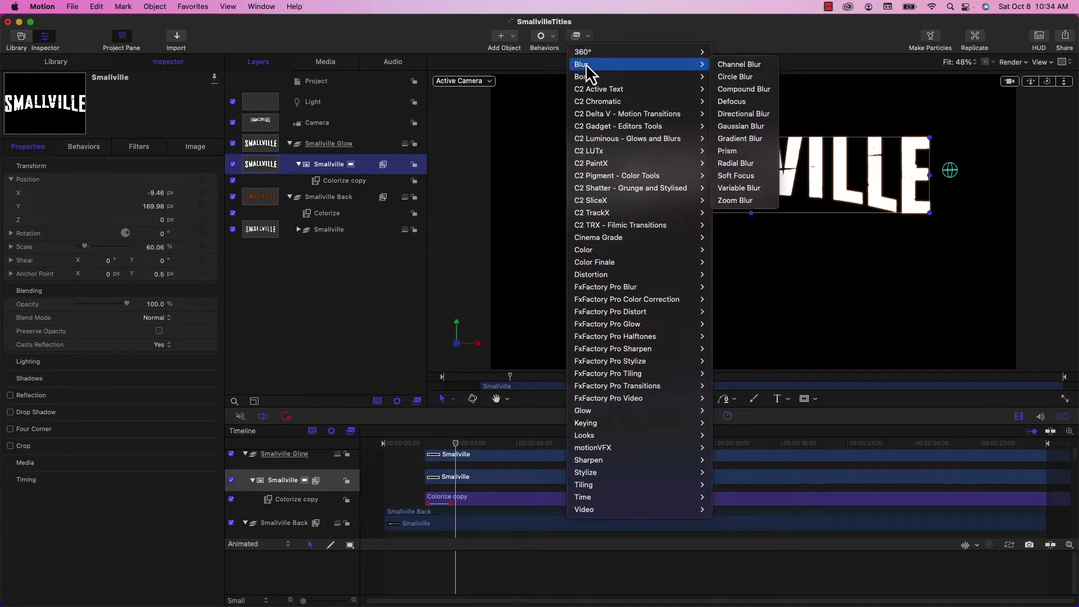
pyautogui.click(756, 205)
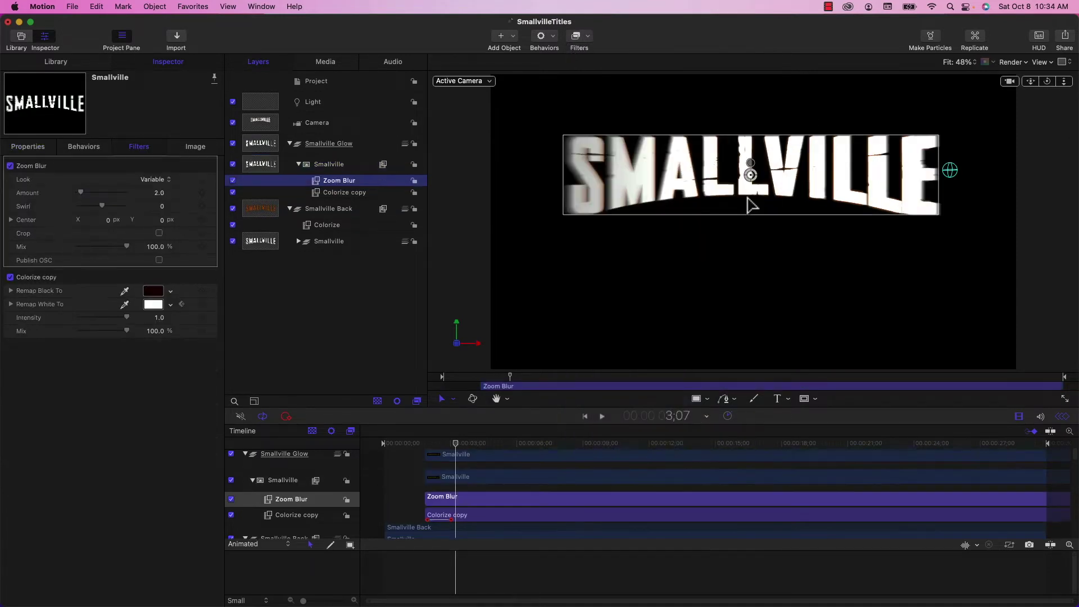
pyautogui.click(158, 194)
pyautogui.write('40')
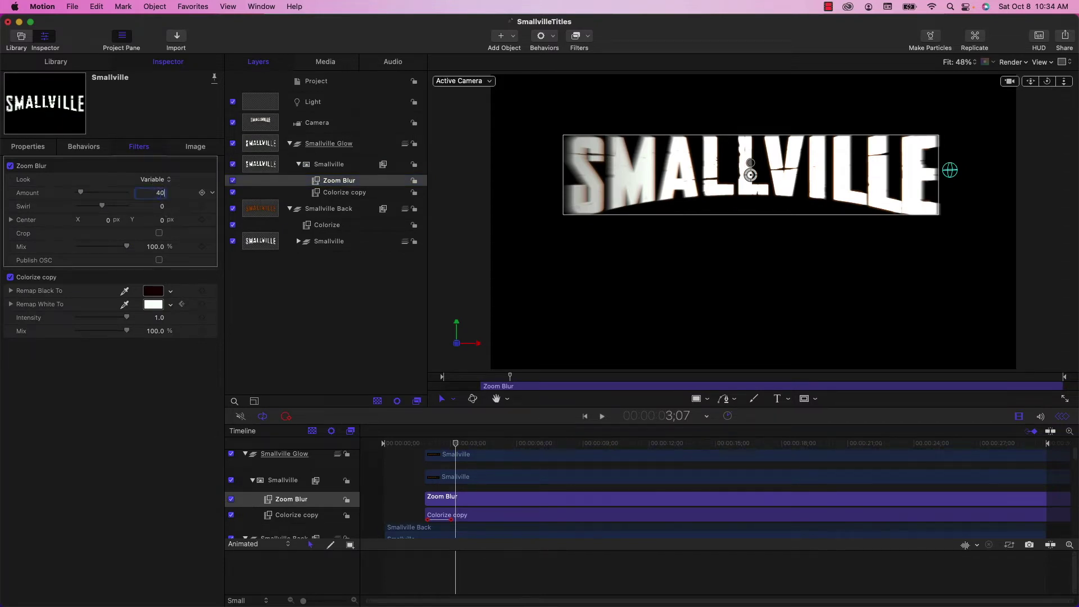
pyautogui.press('Return')
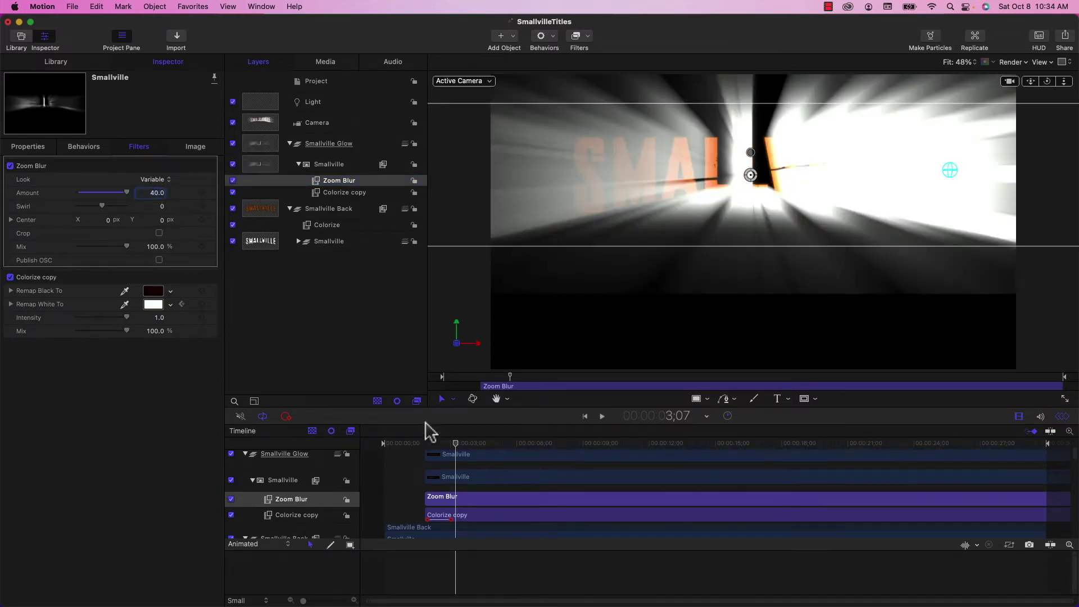
# Add a keyframe to the Zoom Blur filter's Mix at 1;24 with a value of 0%
pyautogui.moveTo(455, 448); pyautogui.dragTo(425, 444)
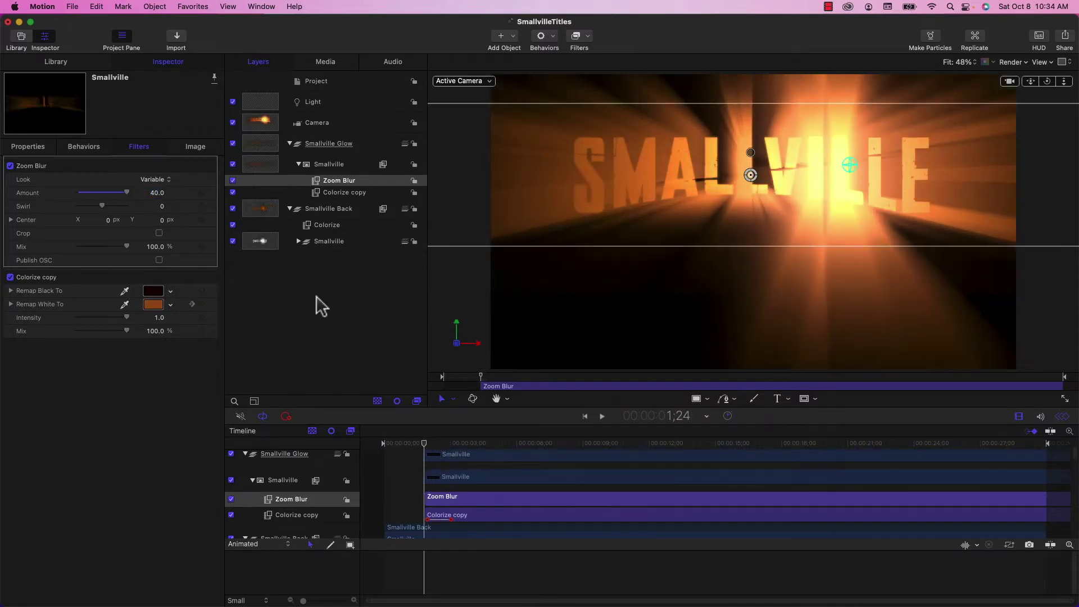
pyautogui.moveTo(204, 248)
pyautogui.click(202, 247)
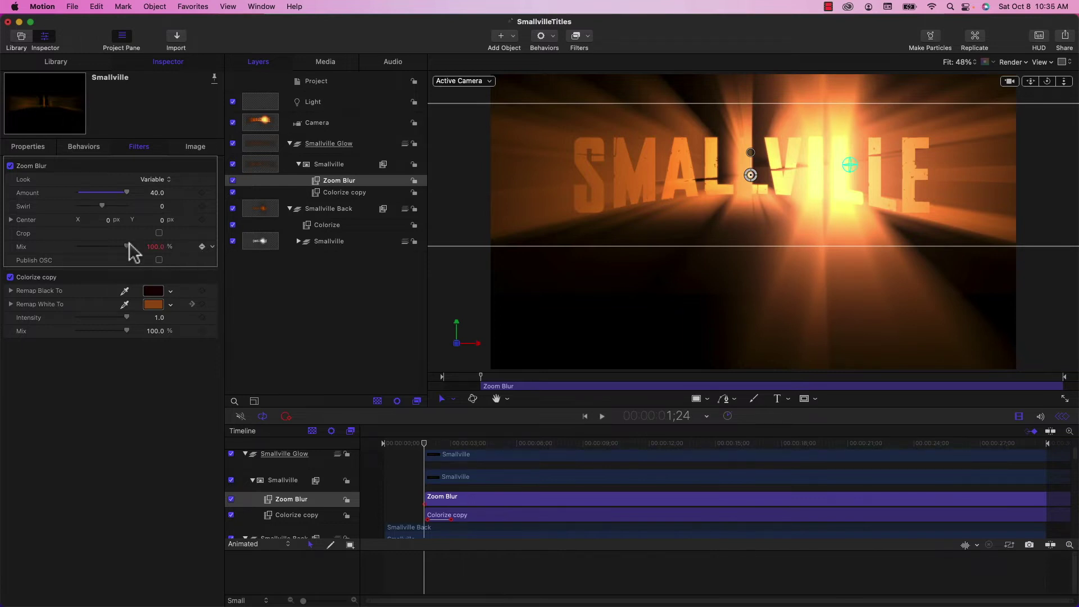
pyautogui.moveTo(128, 248); pyautogui.dragTo(122, 251)
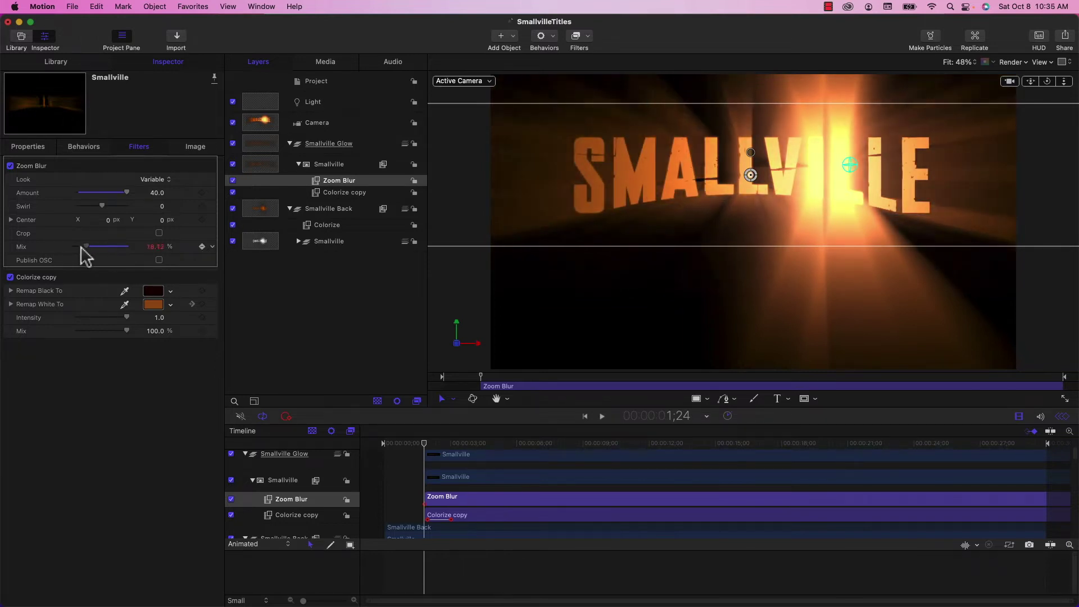
pyautogui.moveTo(84, 253); pyautogui.dragTo(43, 255)
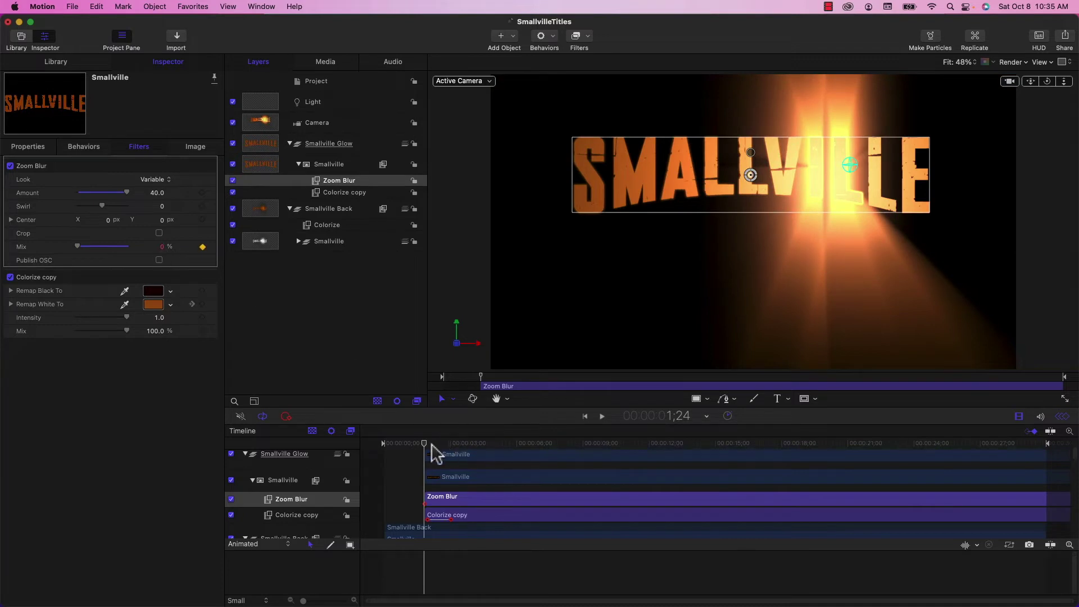
# Add a second Zoom Blur Mix keyframe at 2;20 with a value of 40%
pyautogui.moveTo(425, 443); pyautogui.dragTo(443, 444)
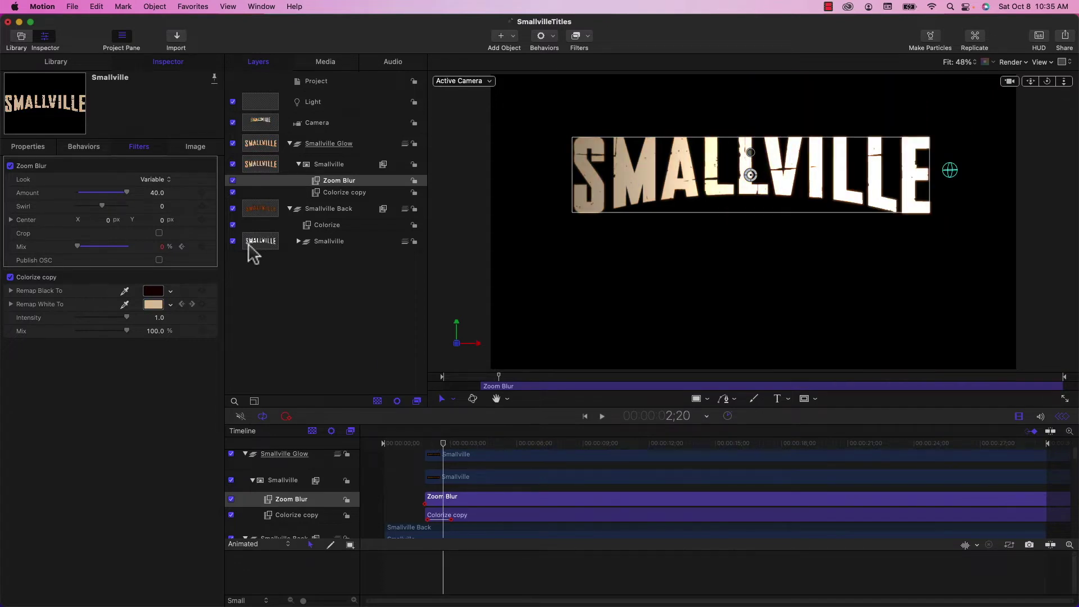
pyautogui.click(202, 246)
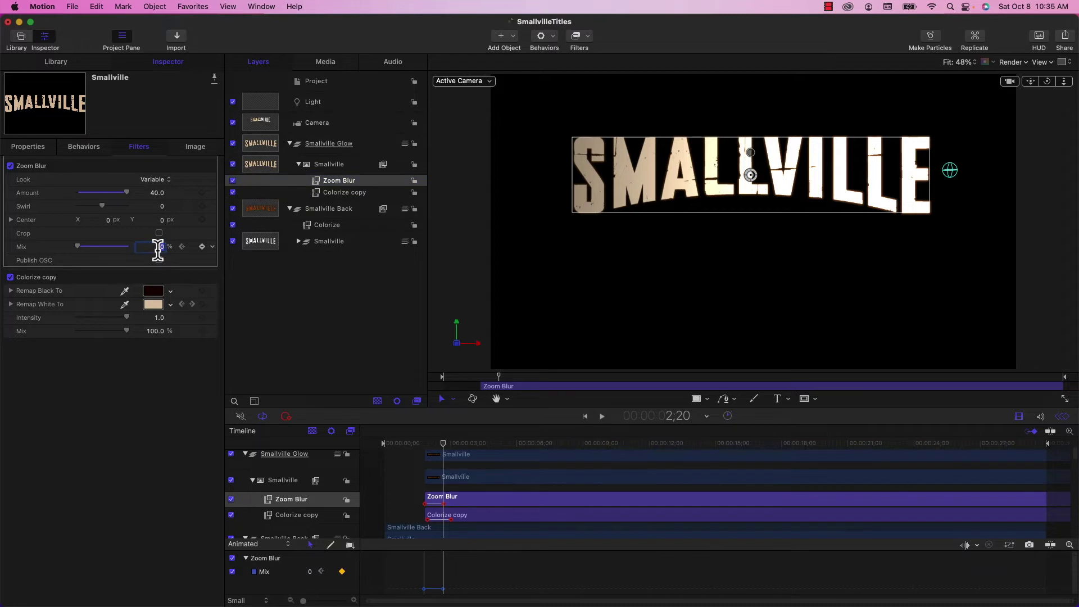
pyautogui.write('40')
pyautogui.press('Return')
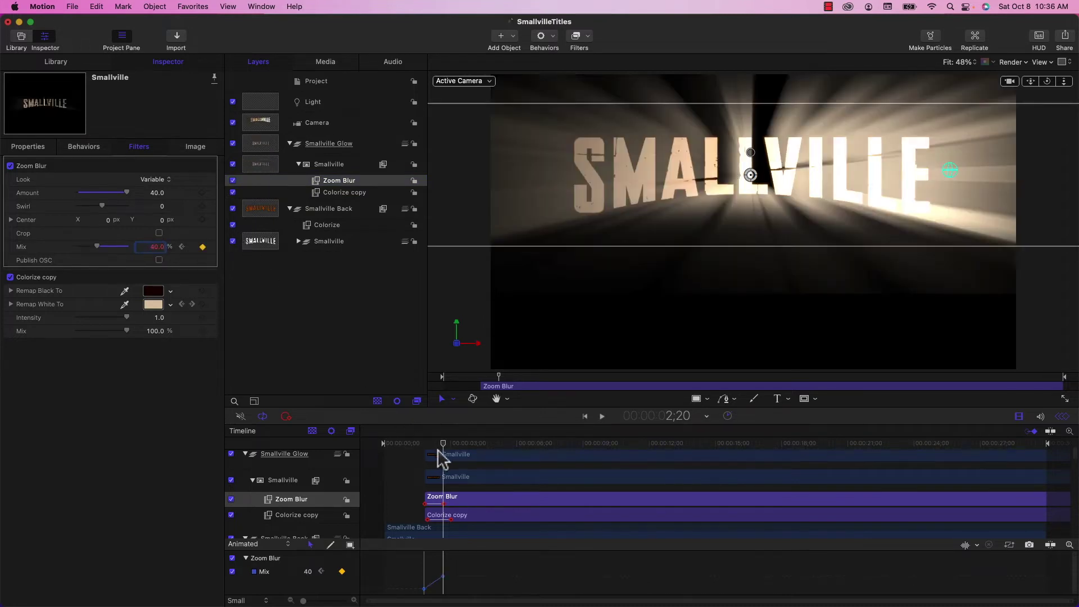
# Add a third Zoom Blur Mix keyframe at 4;00, bringing the value down to 0%
pyautogui.moveTo(443, 443); pyautogui.dragTo(473, 444)
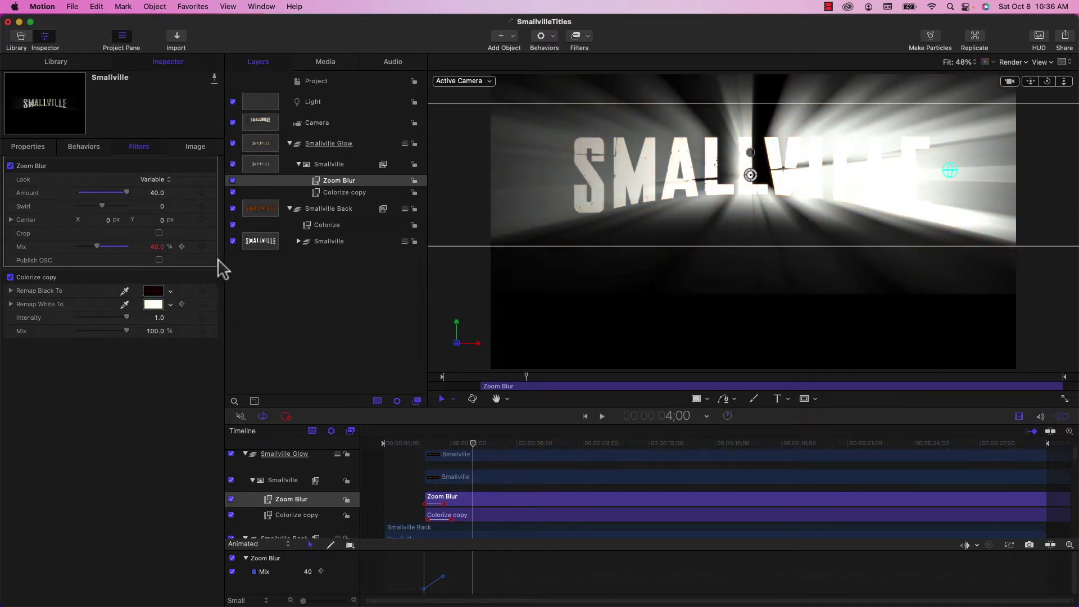
pyautogui.click(202, 246)
pyautogui.moveTo(98, 246); pyautogui.dragTo(37, 241)
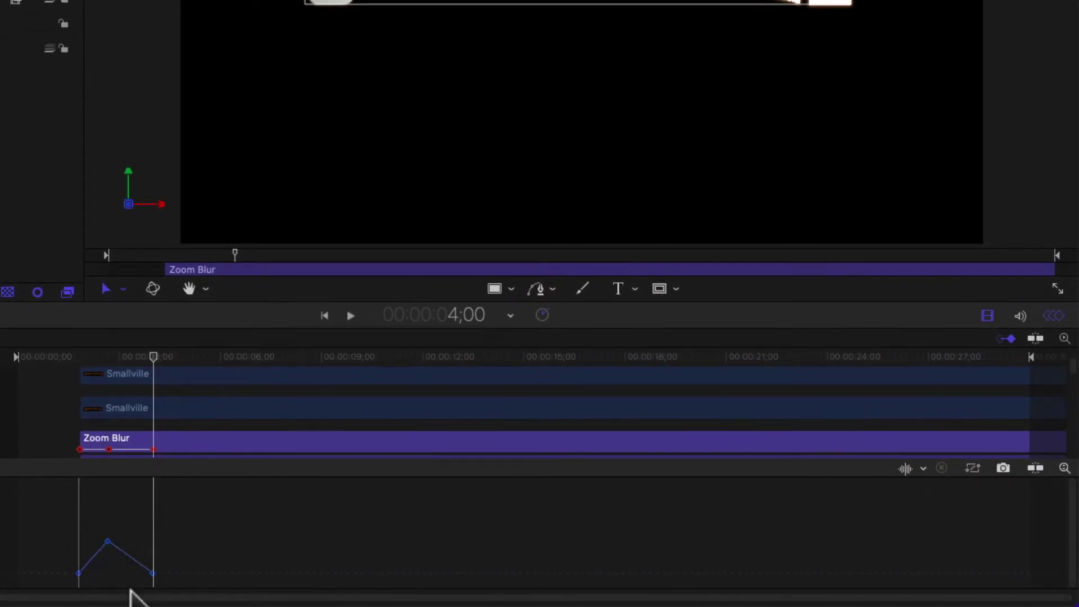
# Apply Ease In to the last keyframe of the Zoom Blur Mix curve in the Keyframe Editor
pyautogui.click(1059, 316)
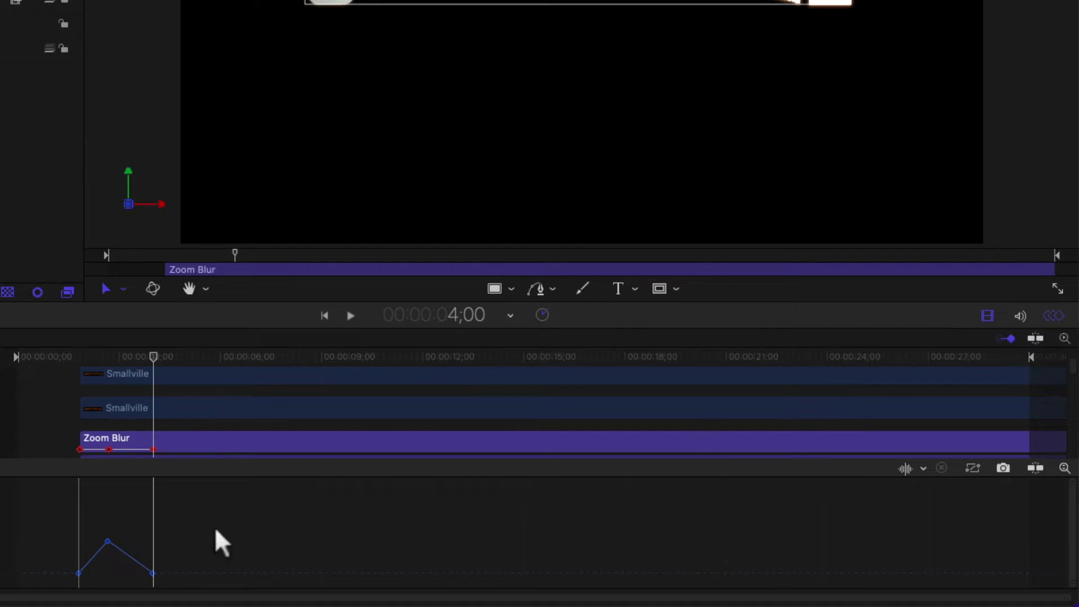
pyautogui.click(153, 573)
pyautogui.rightClick(153, 573)
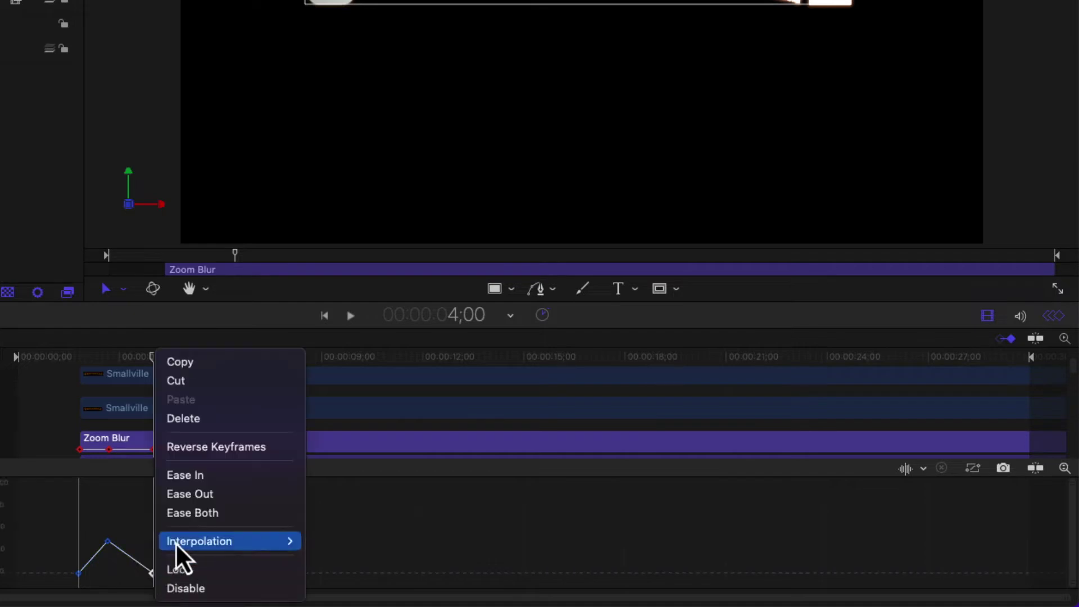
pyautogui.click(193, 479)
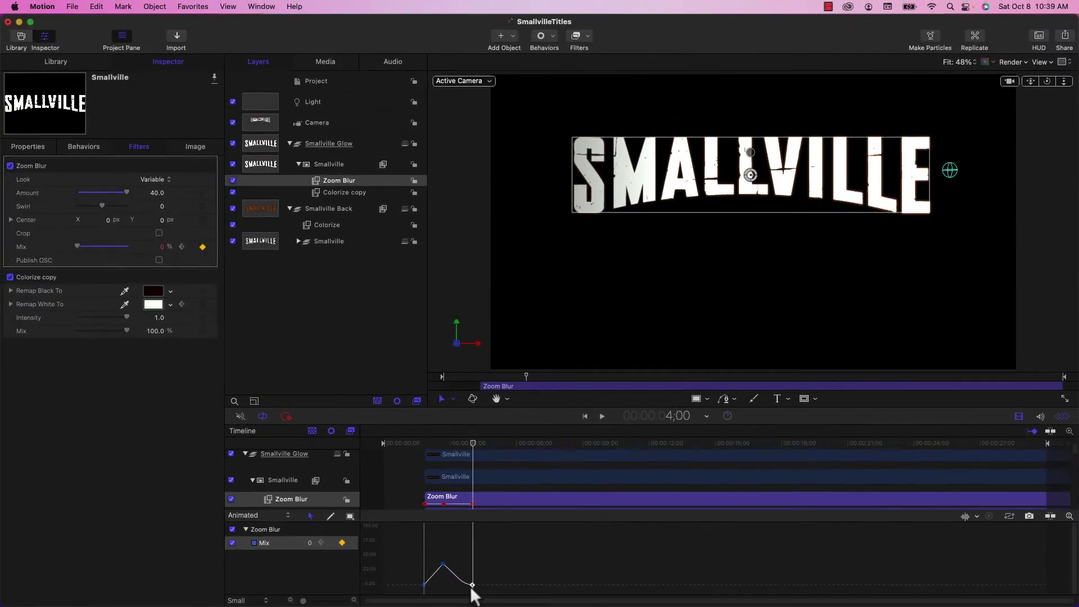
# Deselect everything and play back the zoom blur animation from shortly before the glow starts
pyautogui.press('super+shift+a')
pyautogui.click(413, 442)
pyautogui.press('space')
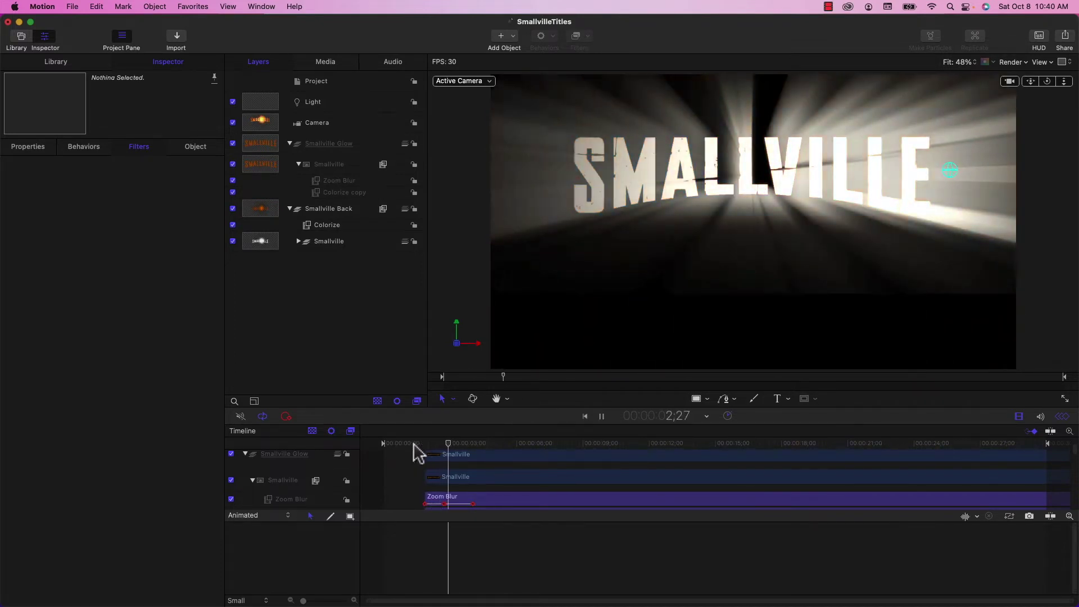
pyautogui.press('space')
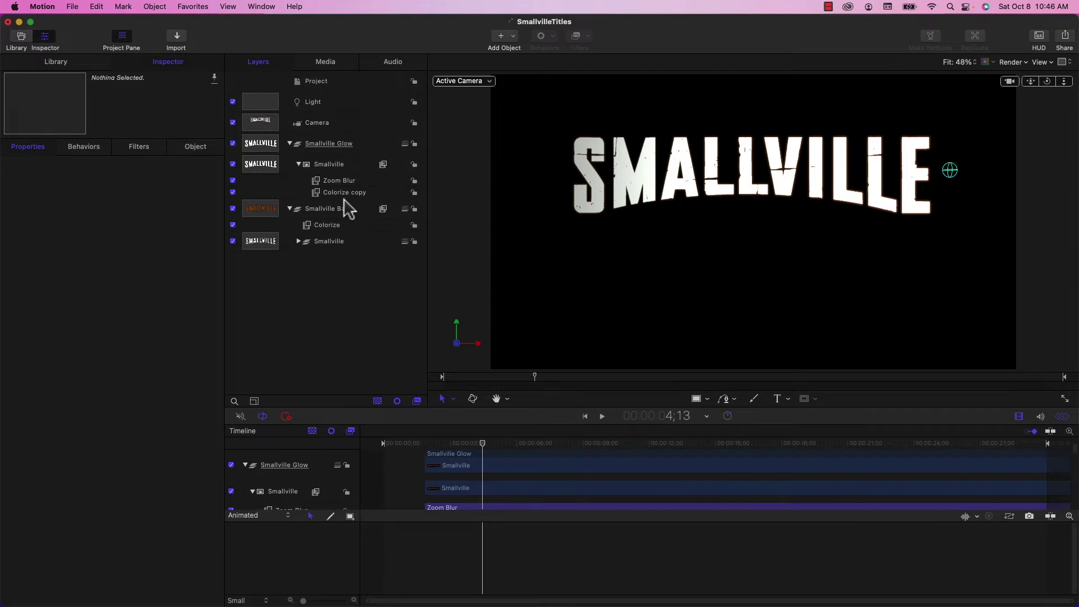
# Apply a Light Rays filter to the Smallville Glow group and set its Glow to 2
pyautogui.click(327, 142)
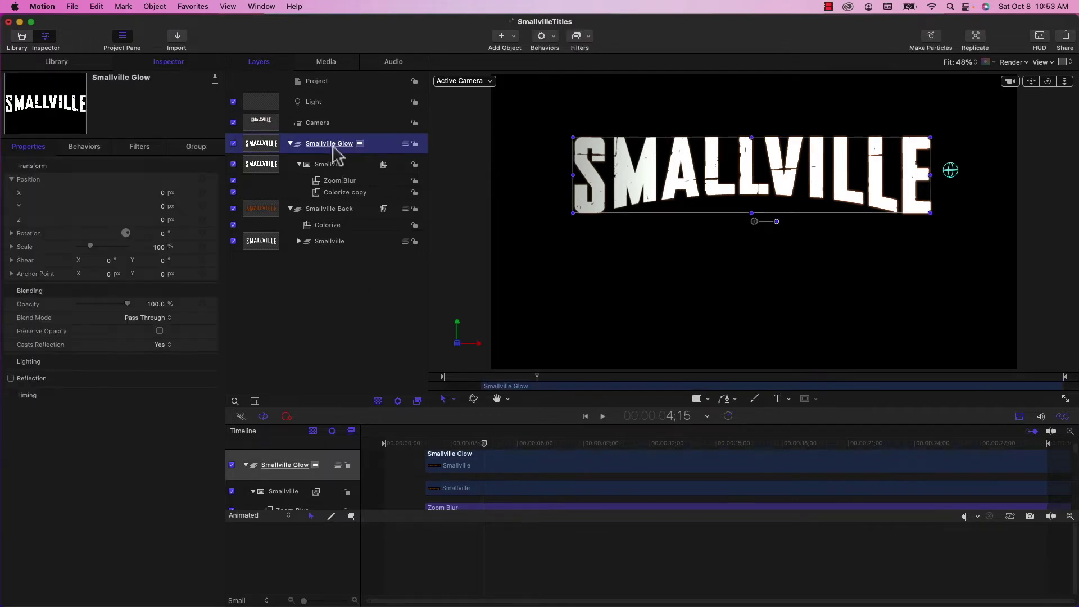
pyautogui.click(582, 37)
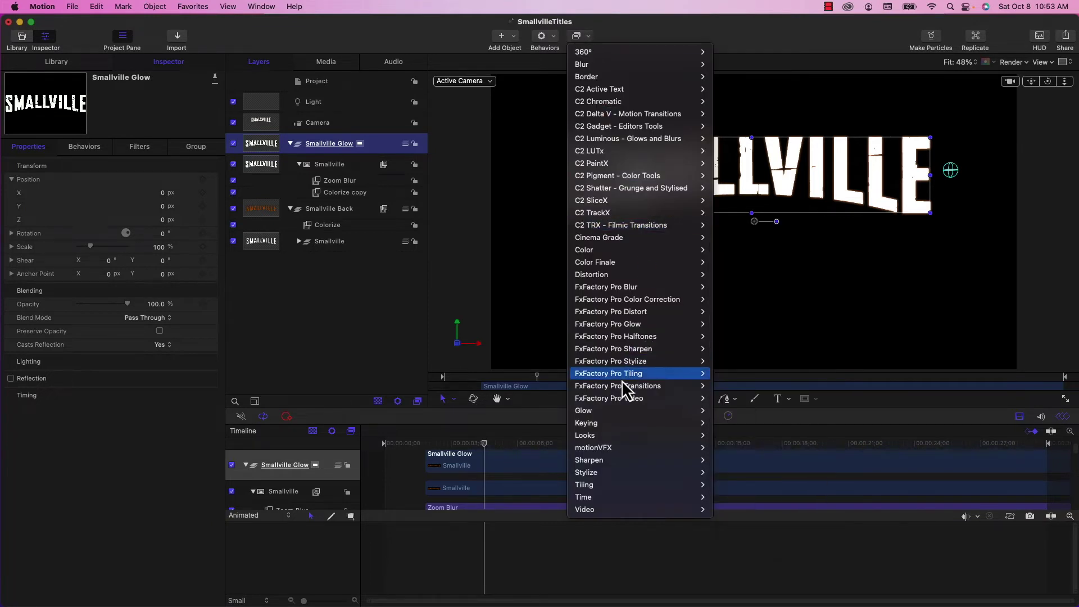
pyautogui.moveTo(606, 415)
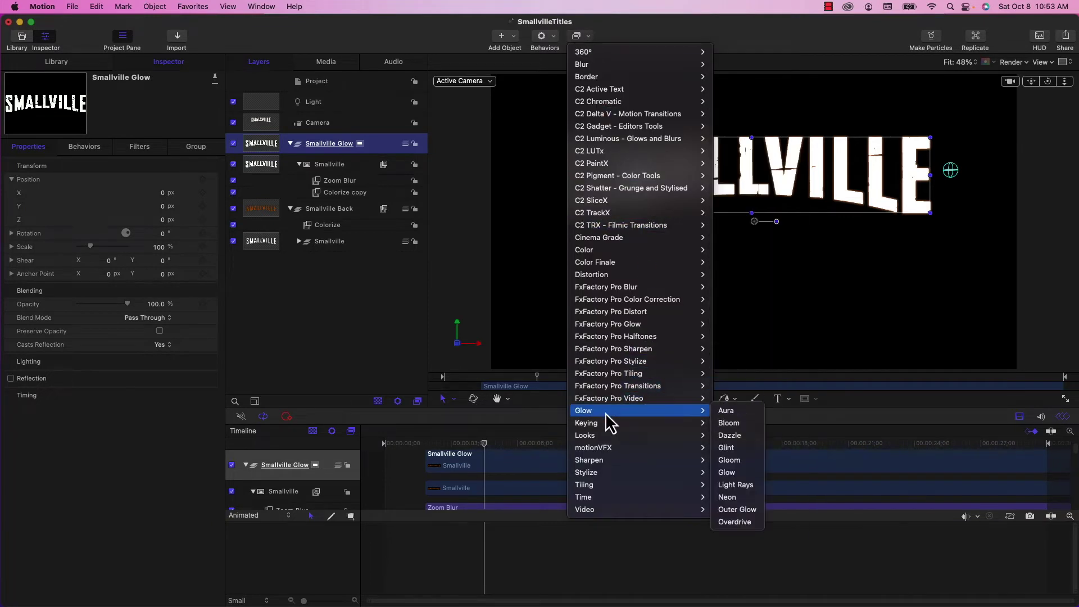
pyautogui.click(734, 484)
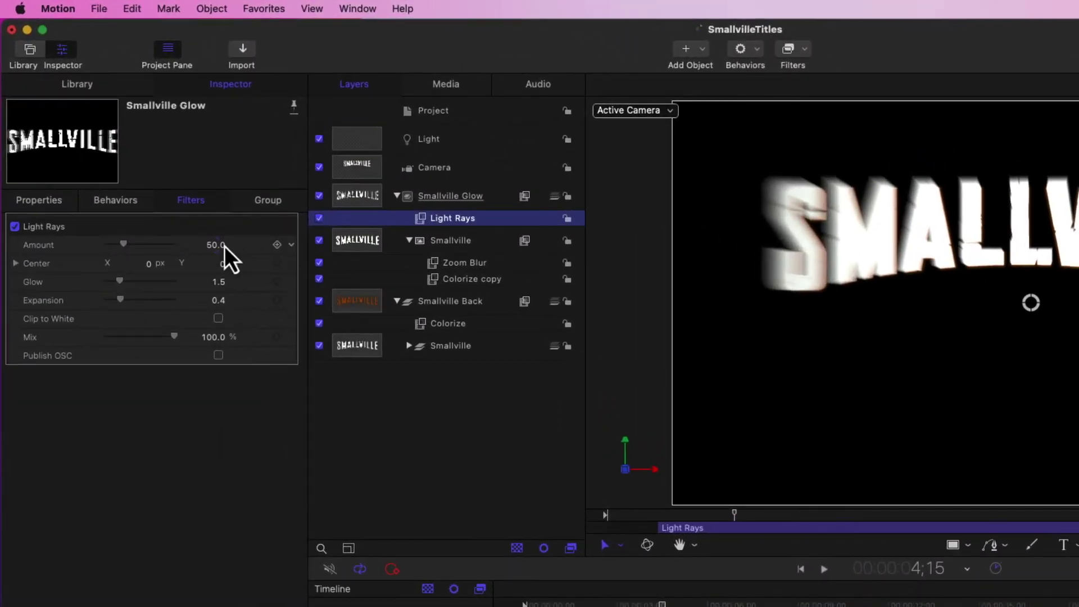
pyautogui.click(219, 283)
pyautogui.write('2')
pyautogui.press('Return')
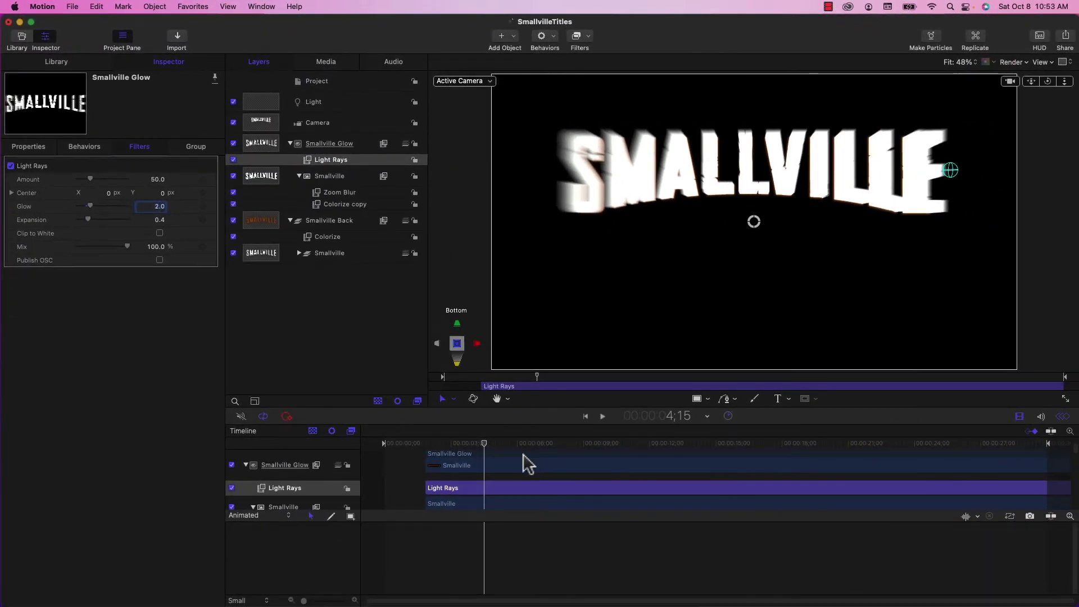
# Add a keyframe to the Light Rays filter's Mix at 1;24 with a value of 0%
pyautogui.moveTo(484, 450); pyautogui.dragTo(428, 453)
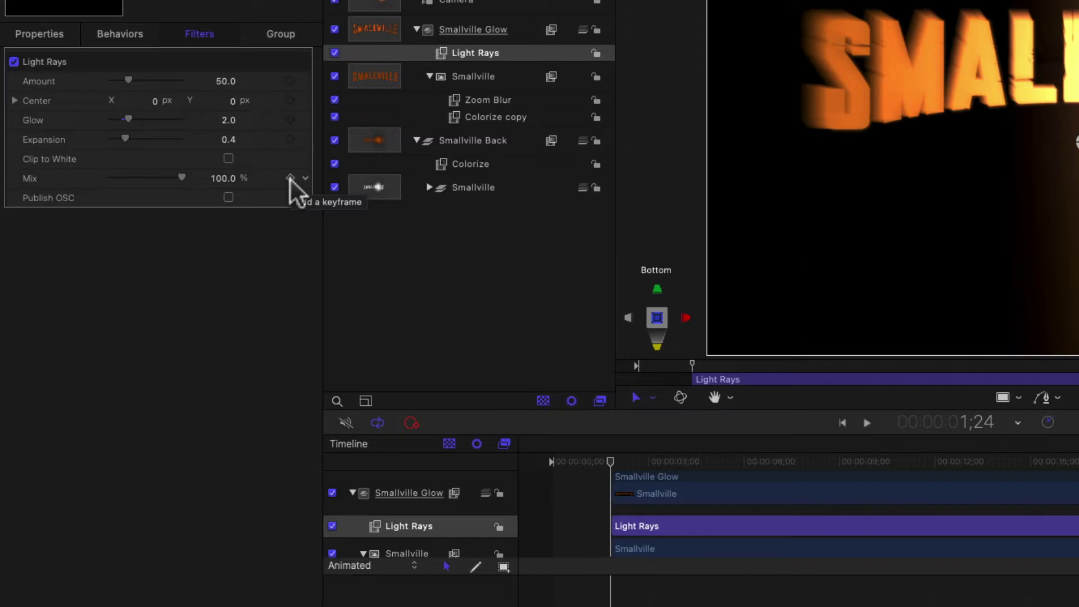
pyautogui.click(291, 179)
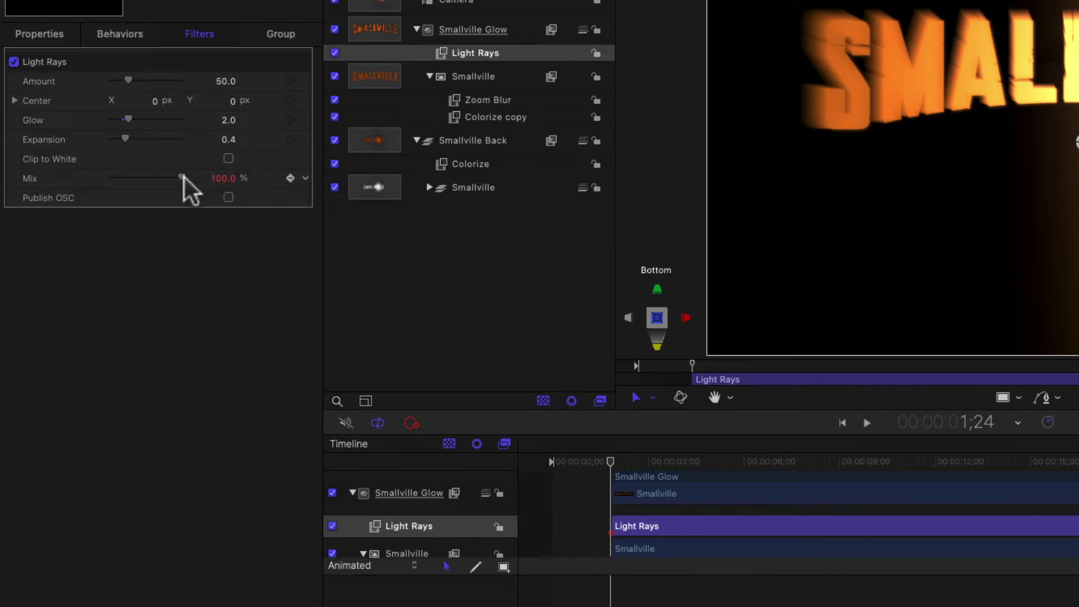
pyautogui.moveTo(184, 177); pyautogui.dragTo(80, 187)
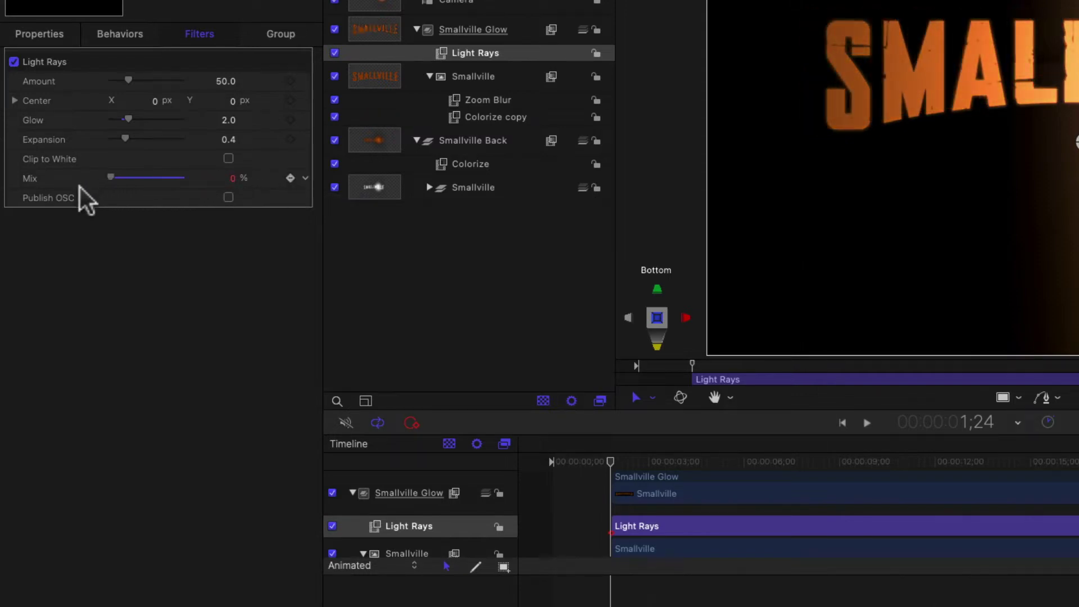
# Add a second Light Rays Mix keyframe at 2;17 with a value of 20%
pyautogui.moveTo(610, 472); pyautogui.dragTo(624, 472)
pyautogui.moveTo(625, 471); pyautogui.dragTo(635, 470)
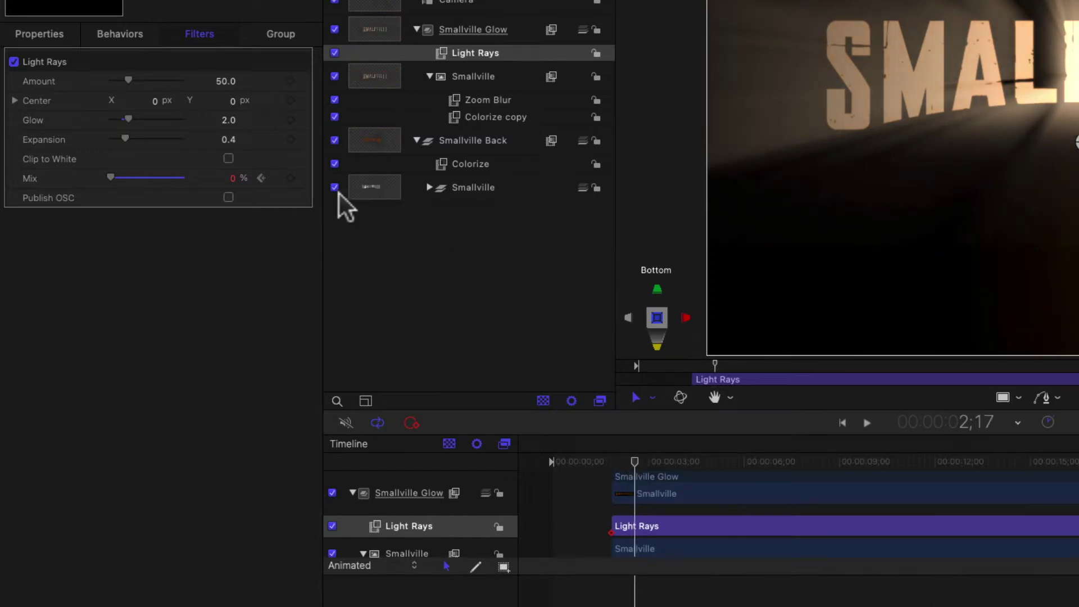
pyautogui.click(290, 177)
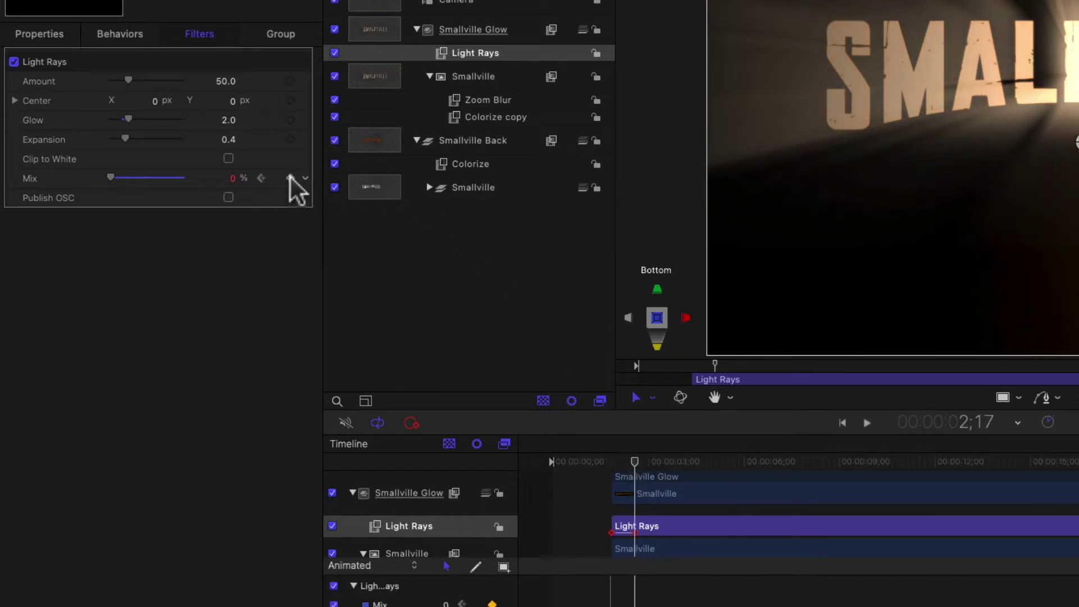
pyautogui.click(232, 179)
pyautogui.press('Return')
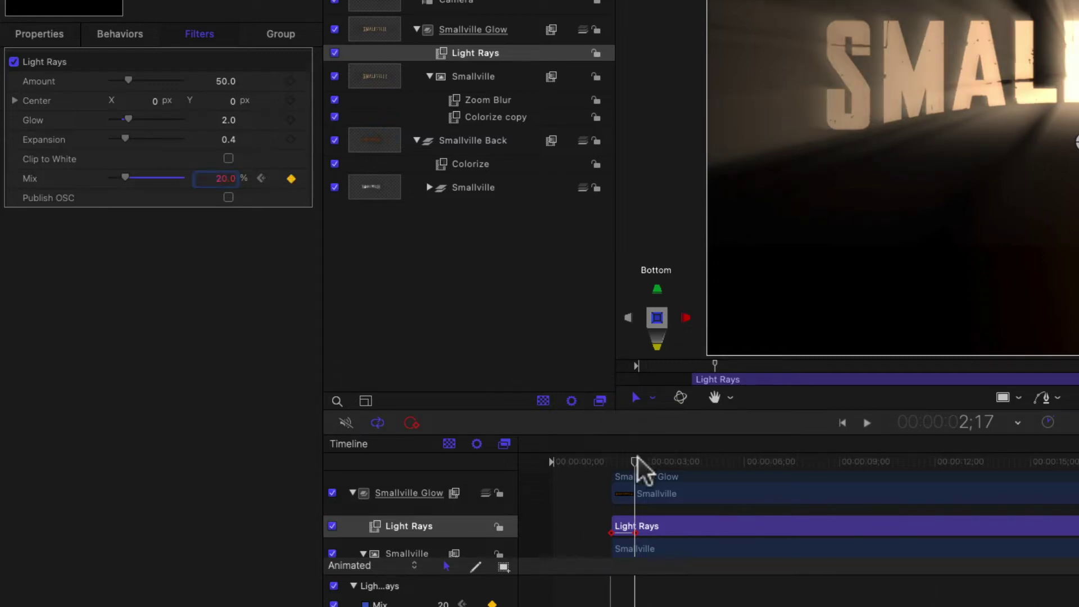
# Add a third Light Rays Mix keyframe at 4;00, bringing the value down to 0%
pyautogui.moveTo(635, 458); pyautogui.dragTo(679, 460)
pyautogui.moveTo(292, 180)
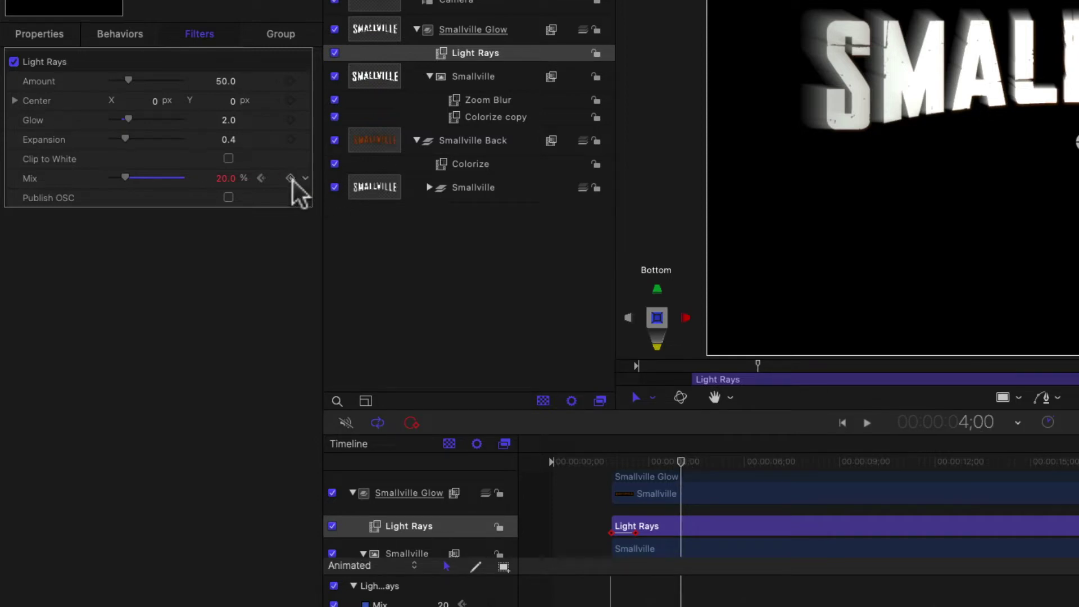
pyautogui.click(290, 178)
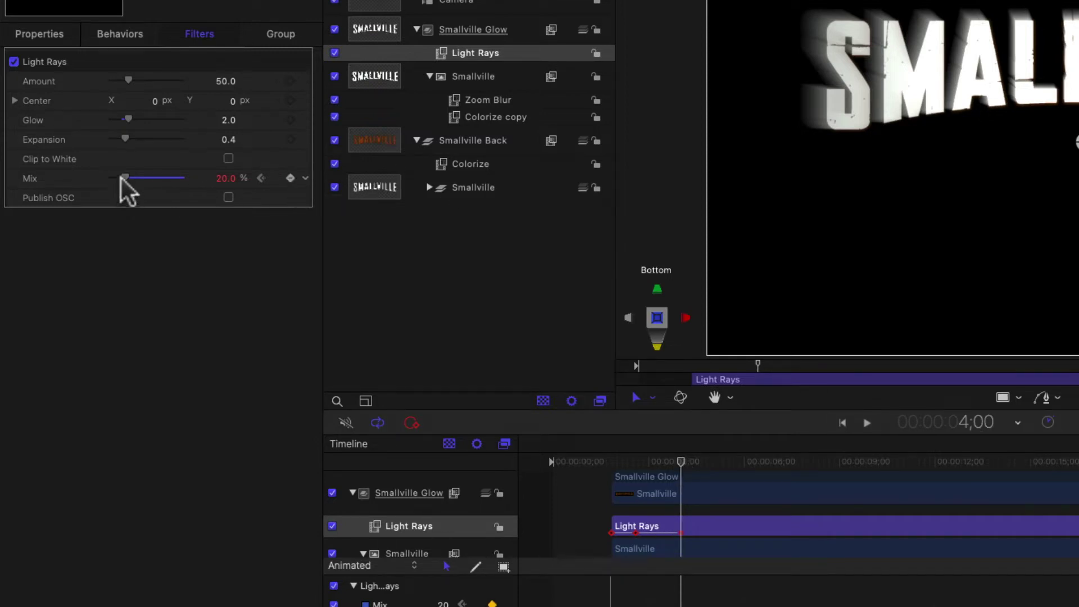
pyautogui.moveTo(127, 174); pyautogui.dragTo(62, 206)
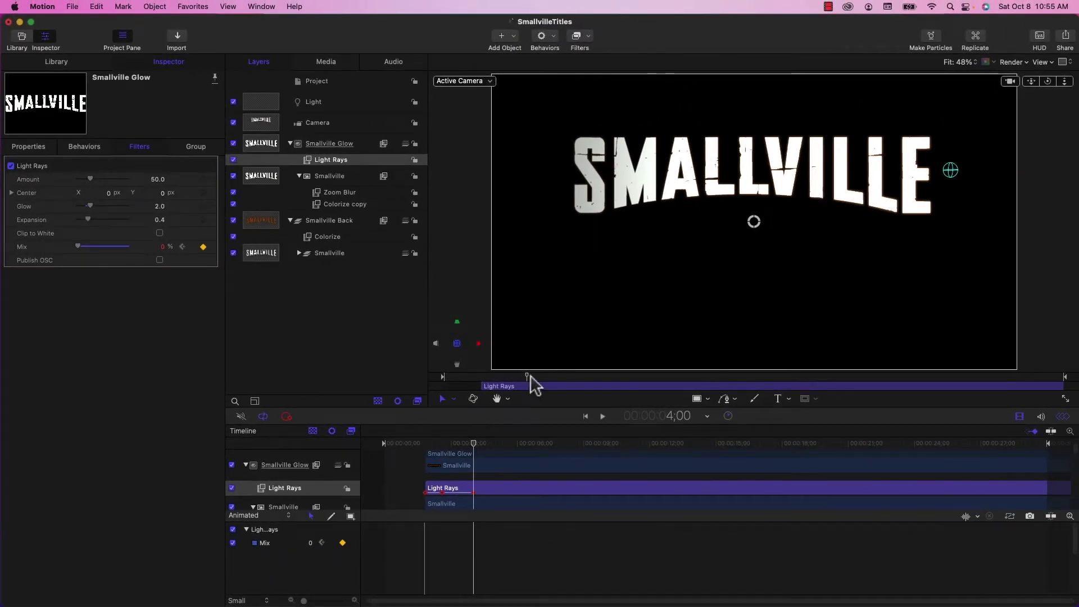
# Deselect everything and play back the combined zoom blur and light rays animation from near the start
pyautogui.click(379, 365)
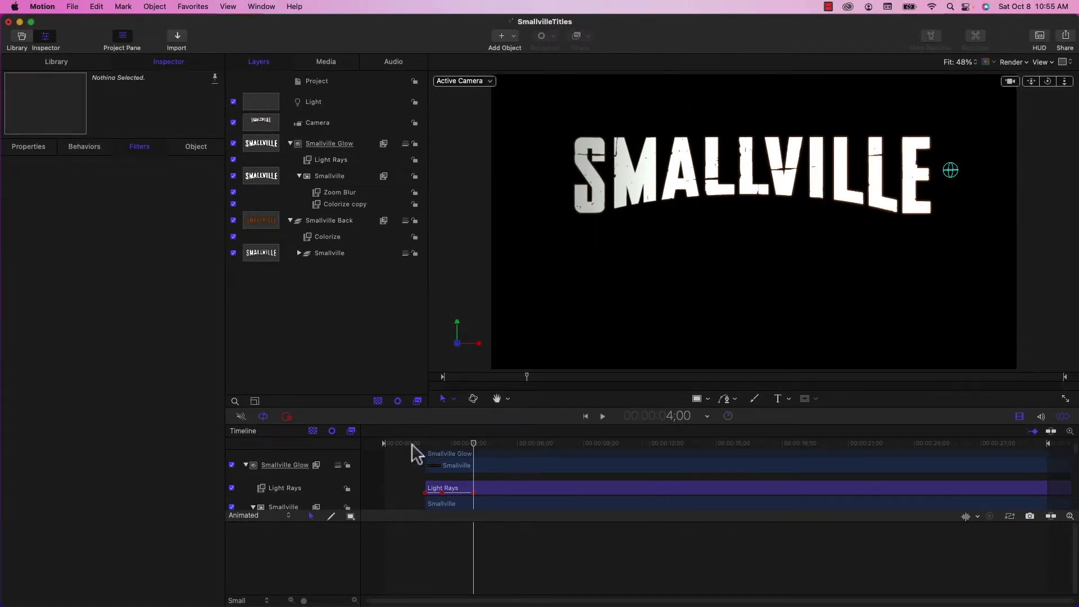
pyautogui.press('space')
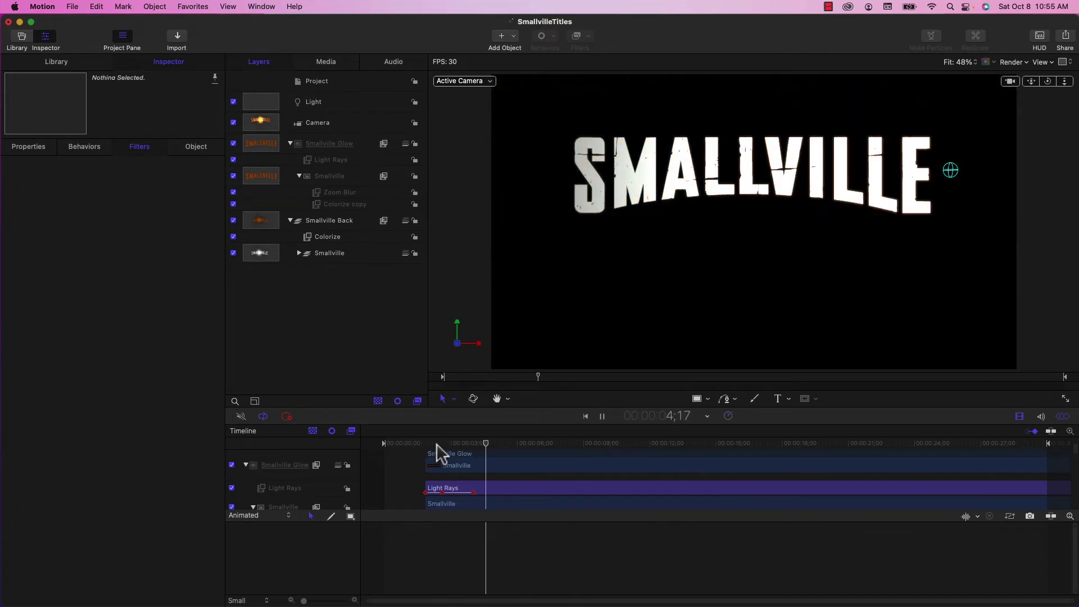
pyautogui.press('space')
pyautogui.click(405, 444)
pyautogui.press('space')
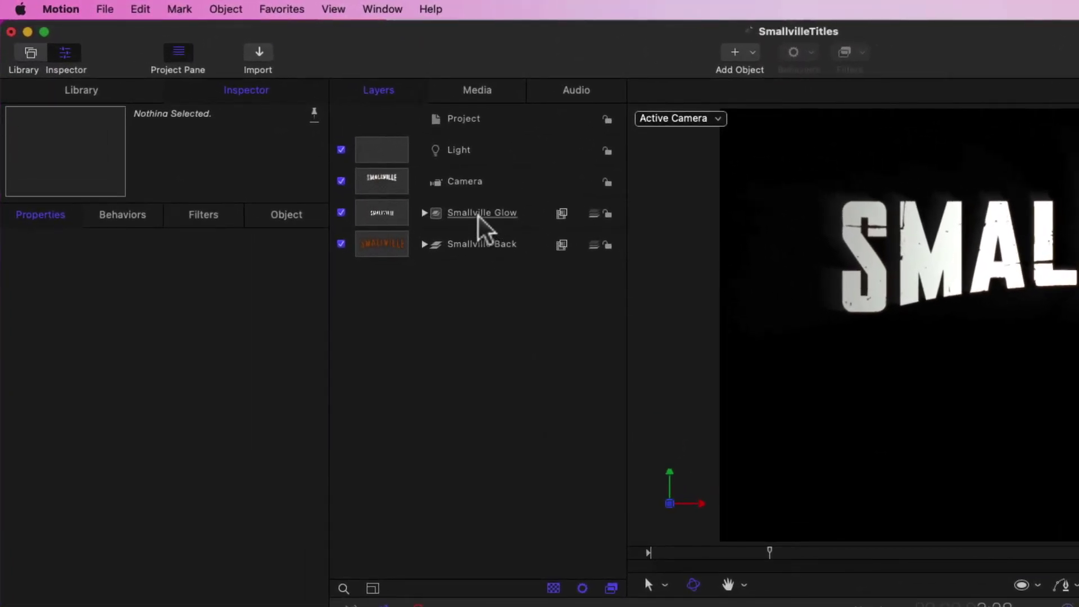
# Group the Smallville Glow and Smallville Back groups together into one new group
pyautogui.click(478, 215)
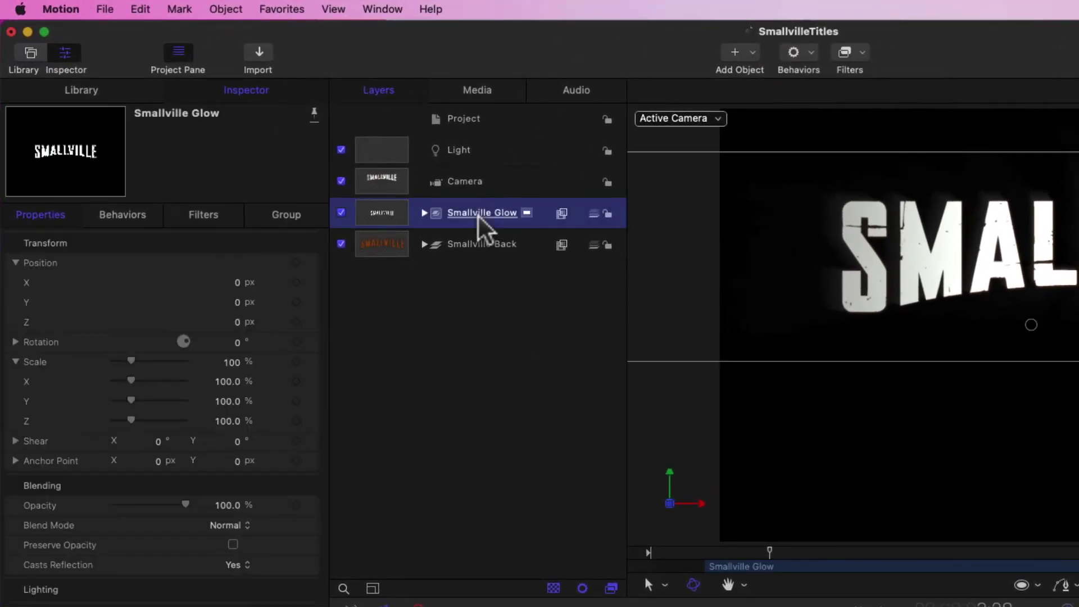
pyautogui.keyDown('shift'); pyautogui.click(480, 246); pyautogui.keyUp('shift')
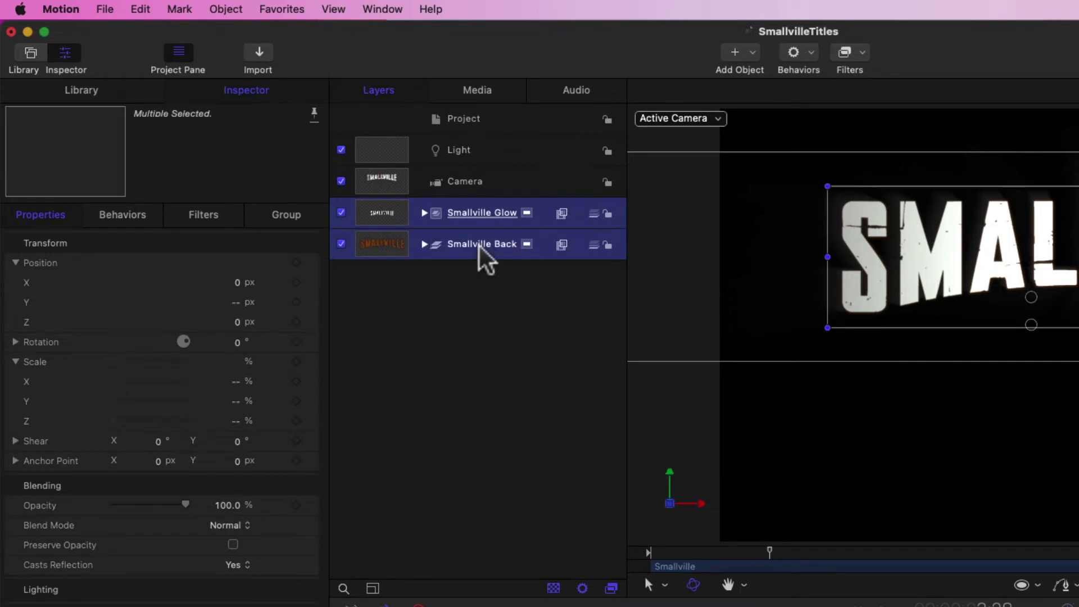
pyautogui.rightClick(480, 246)
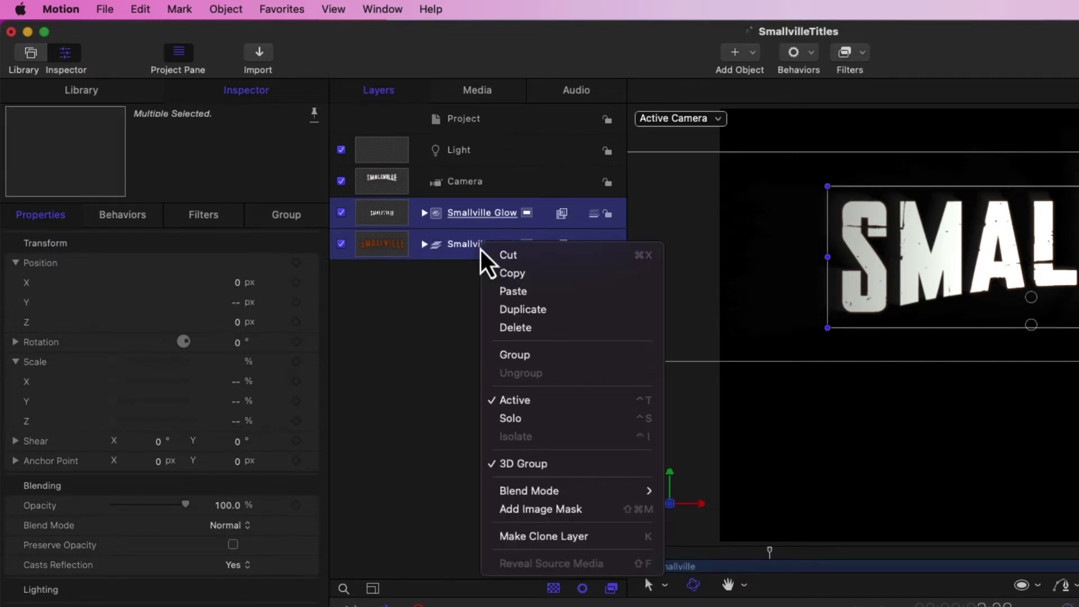
pyautogui.click(528, 356)
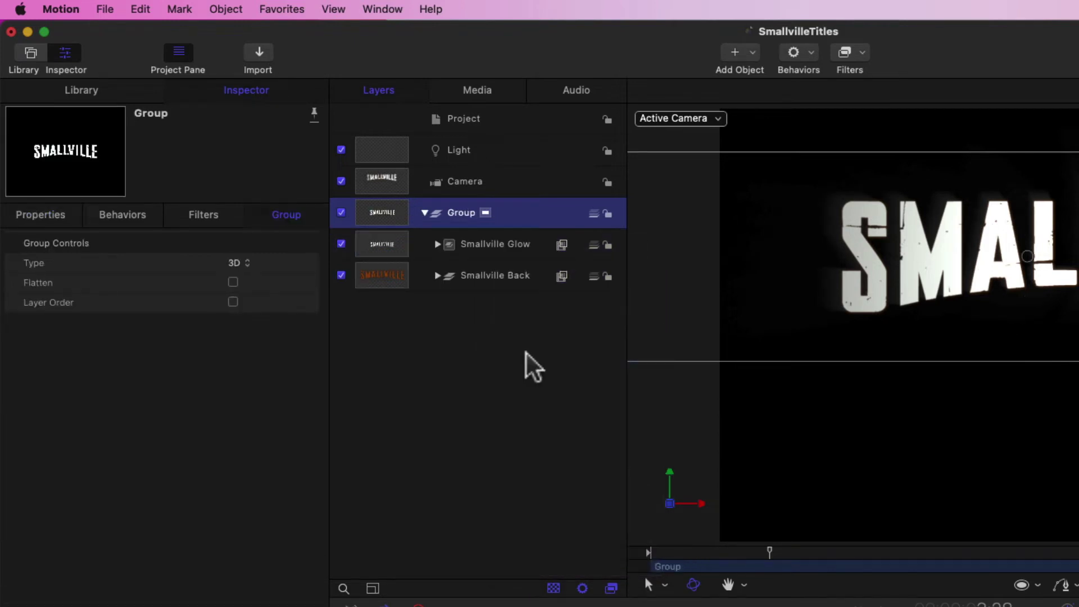
# Rename the new group containing the glow and back layers as Smallville Background
pyautogui.doubleClick(478, 218)
pyautogui.write('Sm')
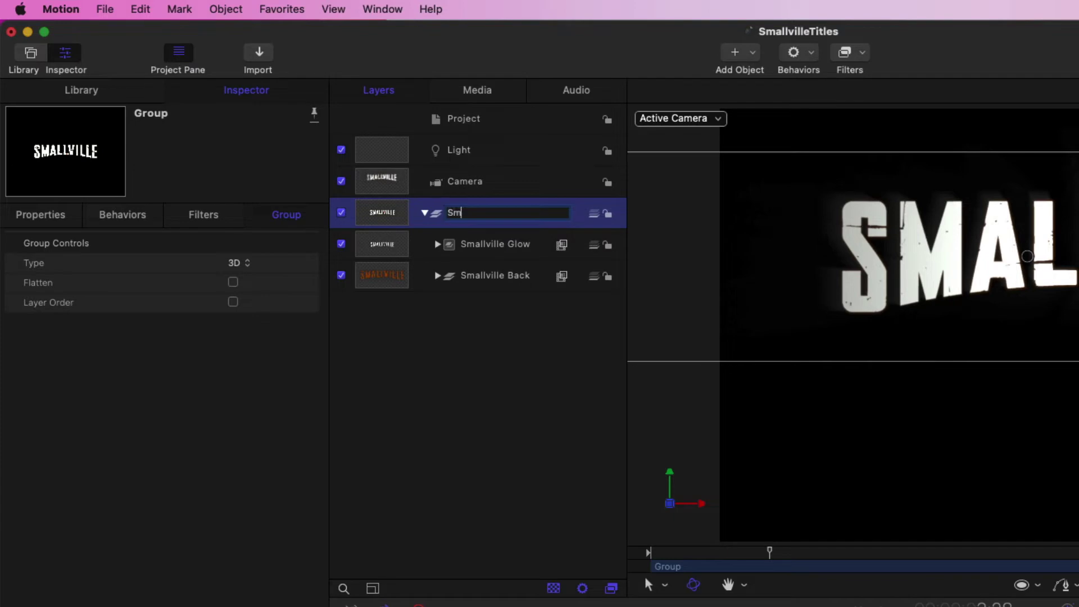
pyautogui.write('allville Background')
pyautogui.press('Return')
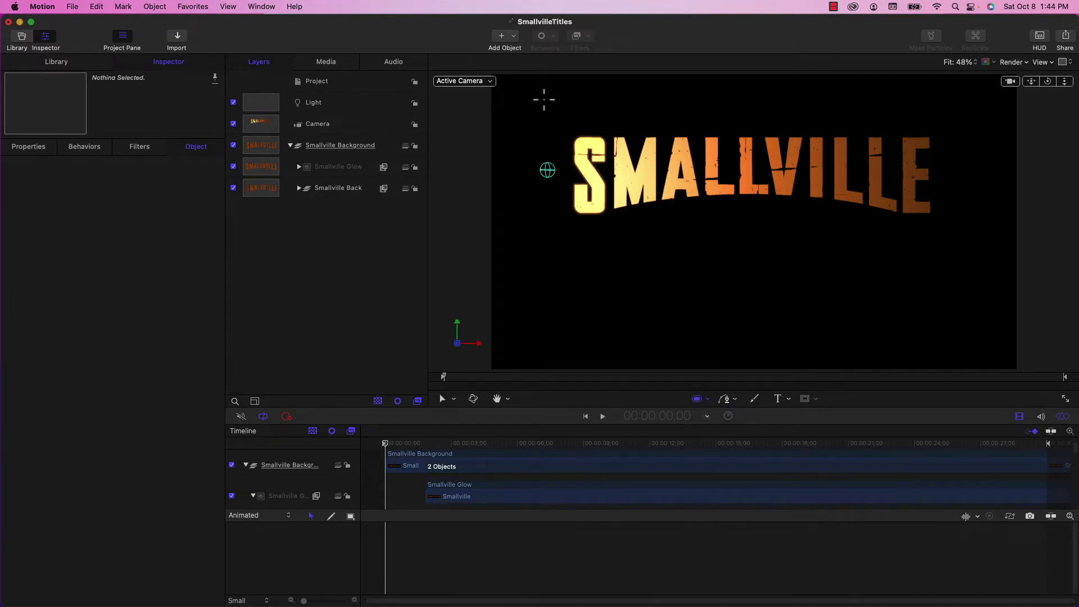
# Draw a tall white ellipse over the title's first letters and place it in its own group named Light Mask
pyautogui.moveTo(531, 101)
pyautogui.mouseDown()
pyautogui.moveTo(592, 172)
pyautogui.moveTo(597, 233)
pyautogui.moveTo(694, 453)
pyautogui.moveTo(713, 453)
pyautogui.moveTo(703, 464)
pyautogui.mouseUp()
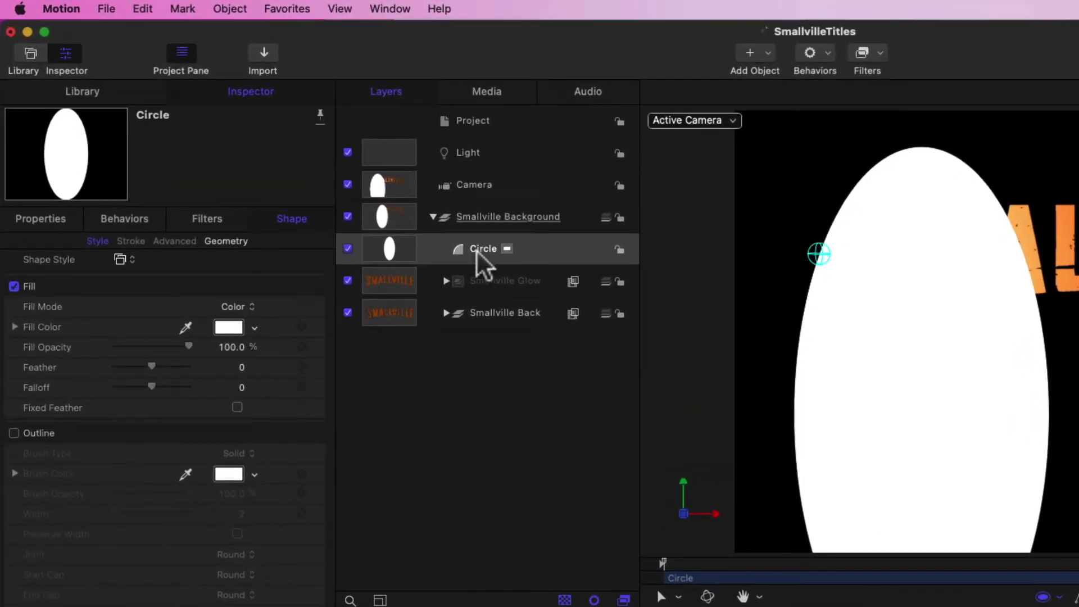
pyautogui.moveTo(475, 250); pyautogui.dragTo(454, 201)
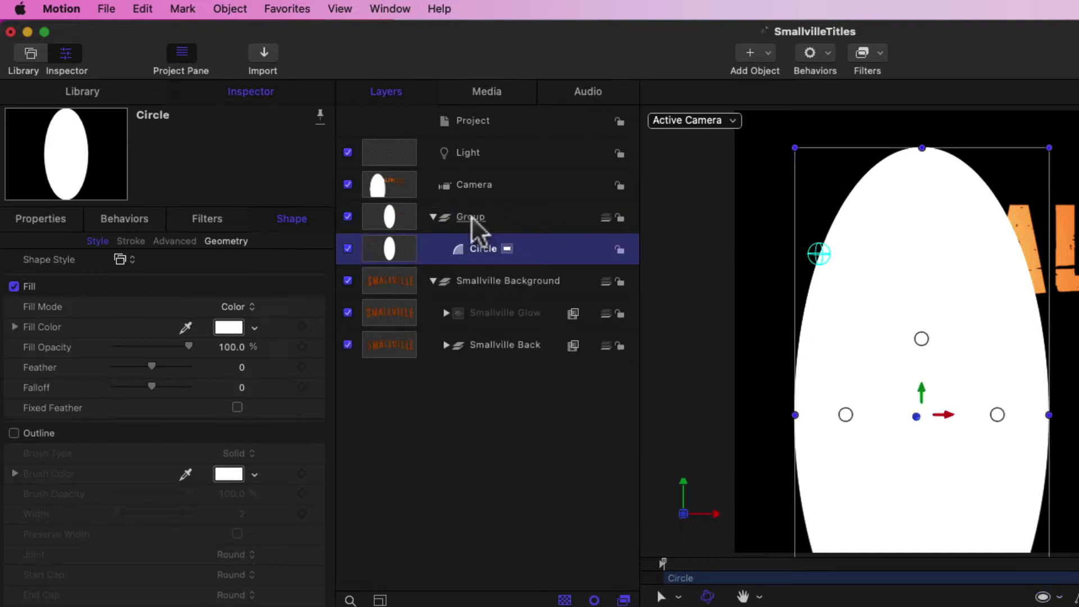
pyautogui.doubleClick(471, 218)
pyautogui.write('Light')
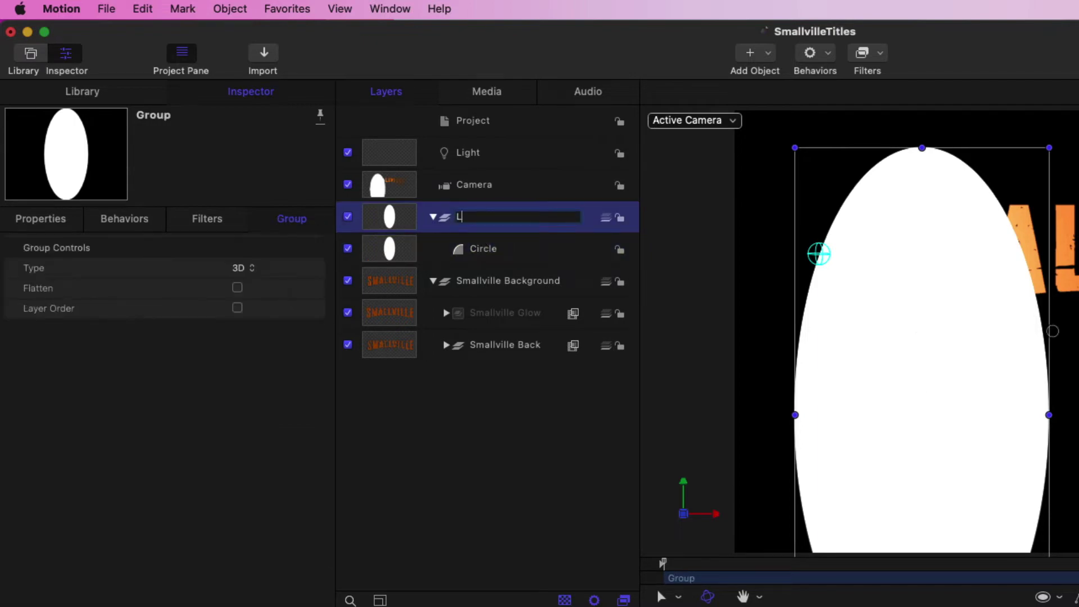
pyautogui.write(' Mask')
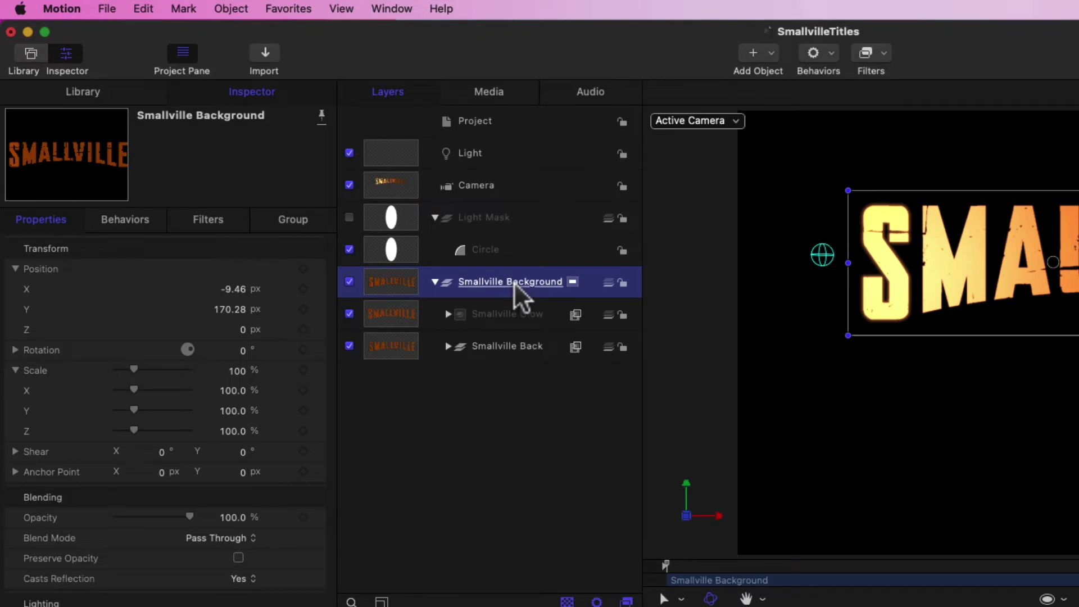
# Add an image mask to the Smallville Background group, using Light Mask as the mask source
pyautogui.rightClick(513, 282)
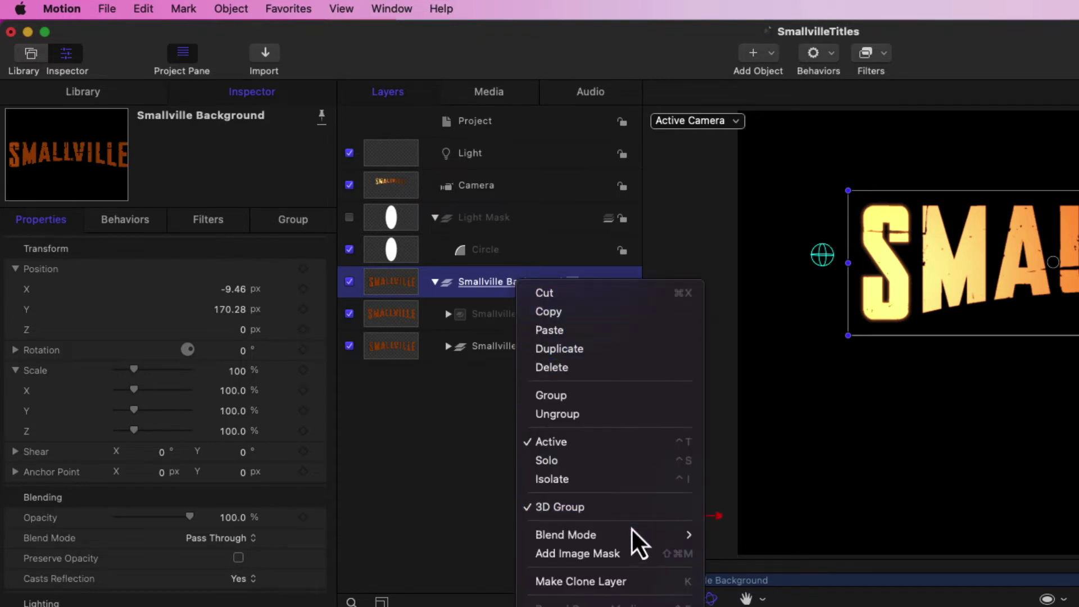
pyautogui.click(628, 554)
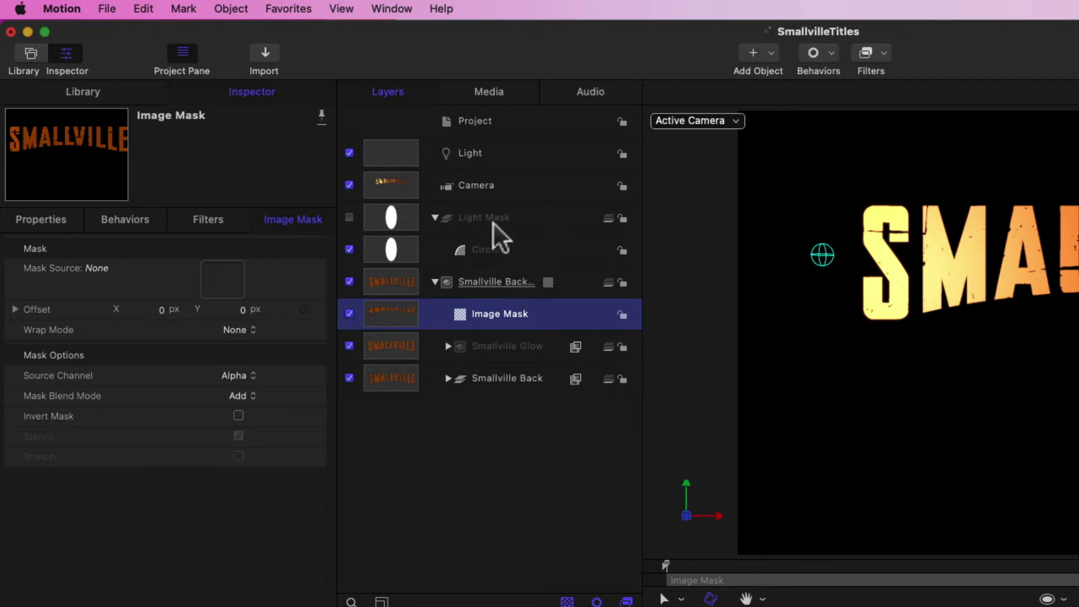
pyautogui.moveTo(493, 217); pyautogui.dragTo(224, 281)
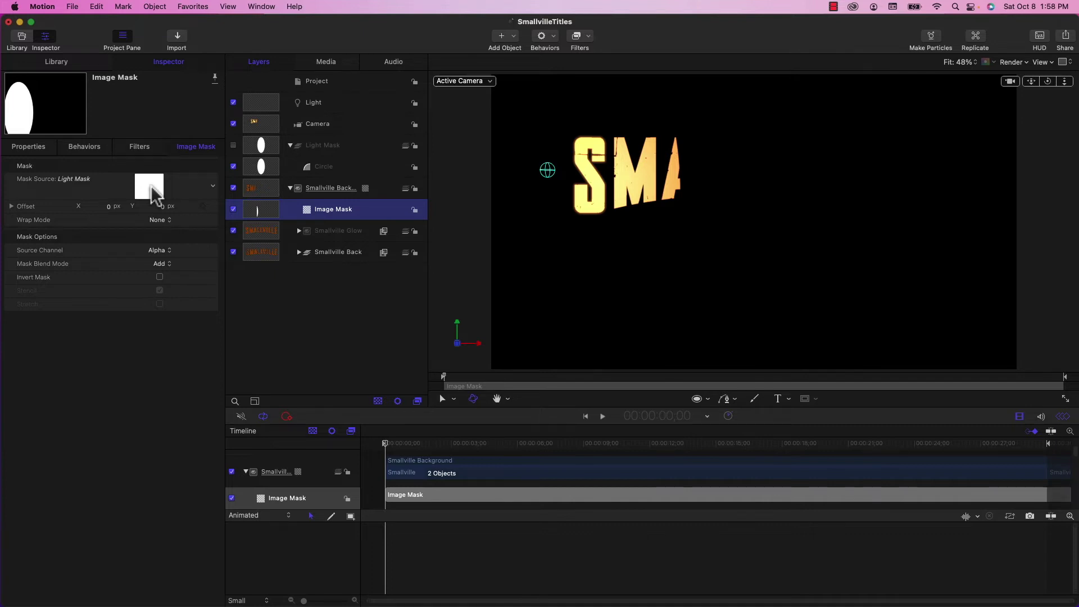
# Apply a Gaussian Blur filter to the mask circle and set its Amount to 500
pyautogui.click(324, 168)
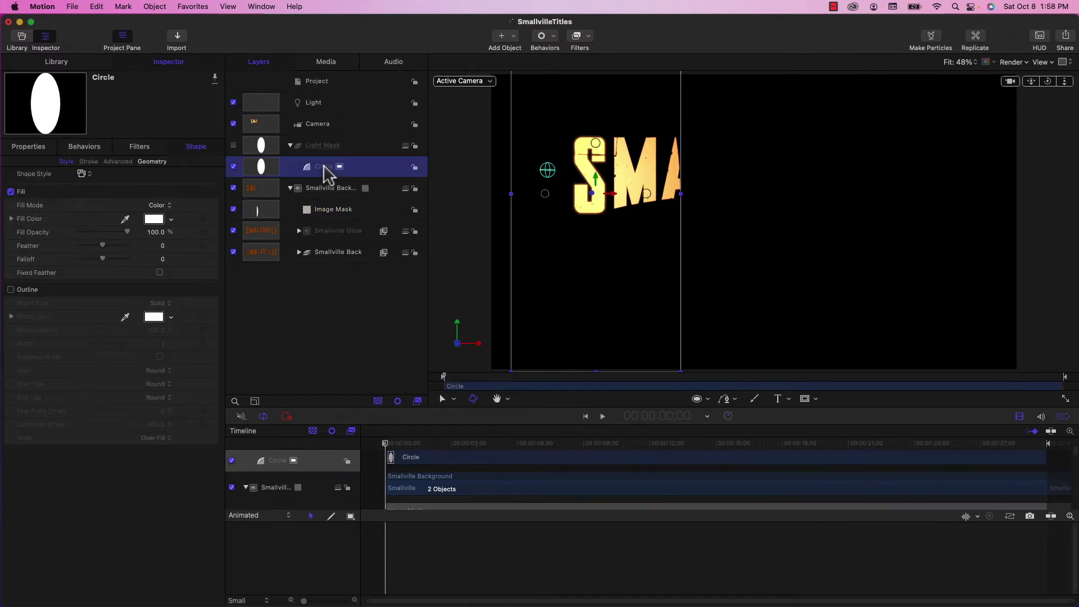
pyautogui.click(585, 39)
pyautogui.moveTo(585, 66)
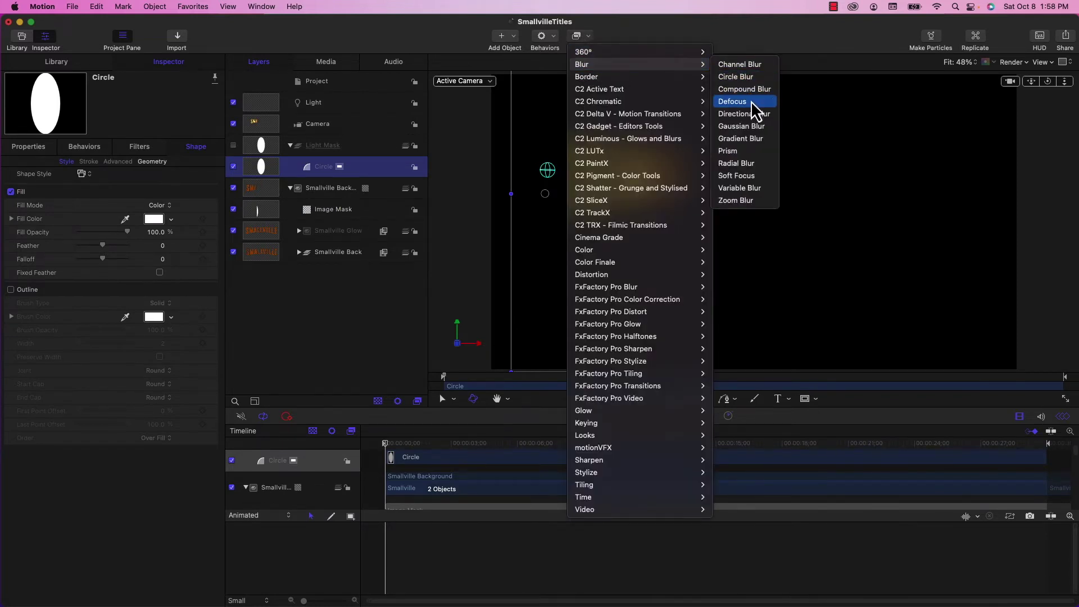
pyautogui.click(745, 127)
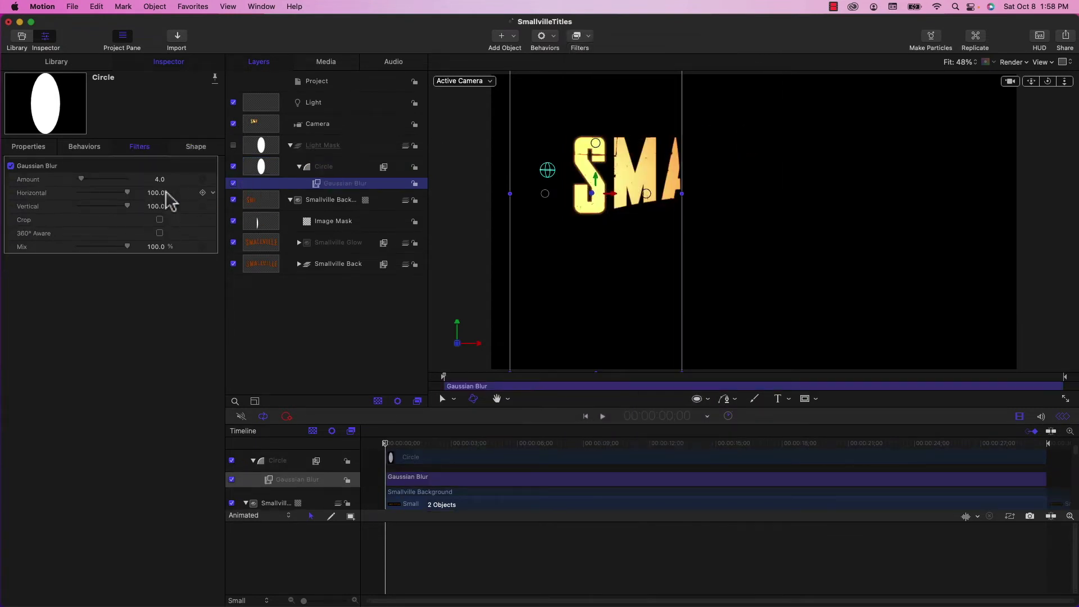
pyautogui.click(159, 179)
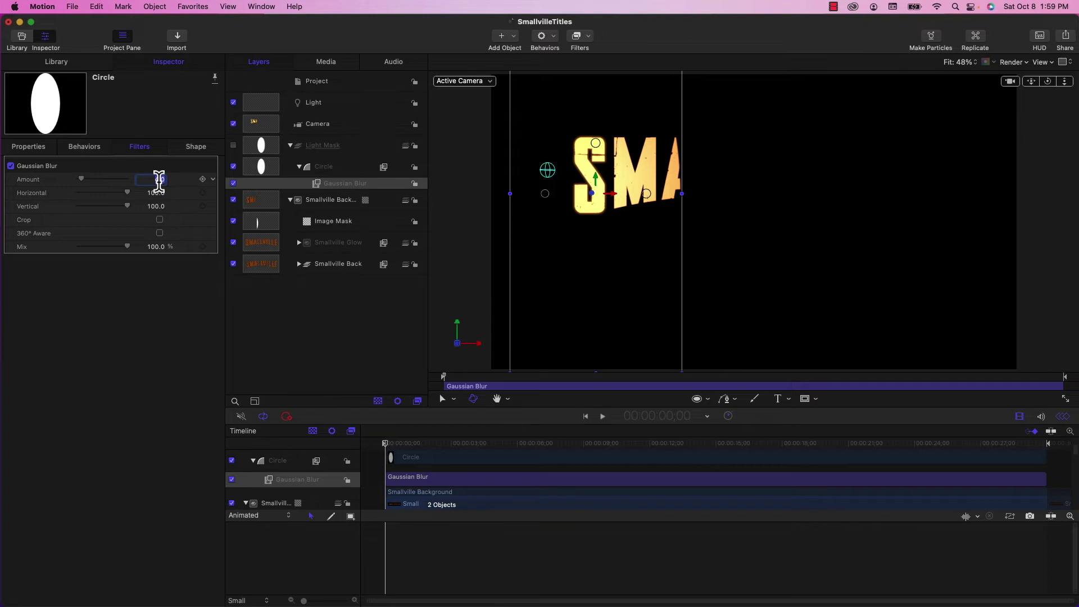
pyautogui.write('500')
pyautogui.press('Return')
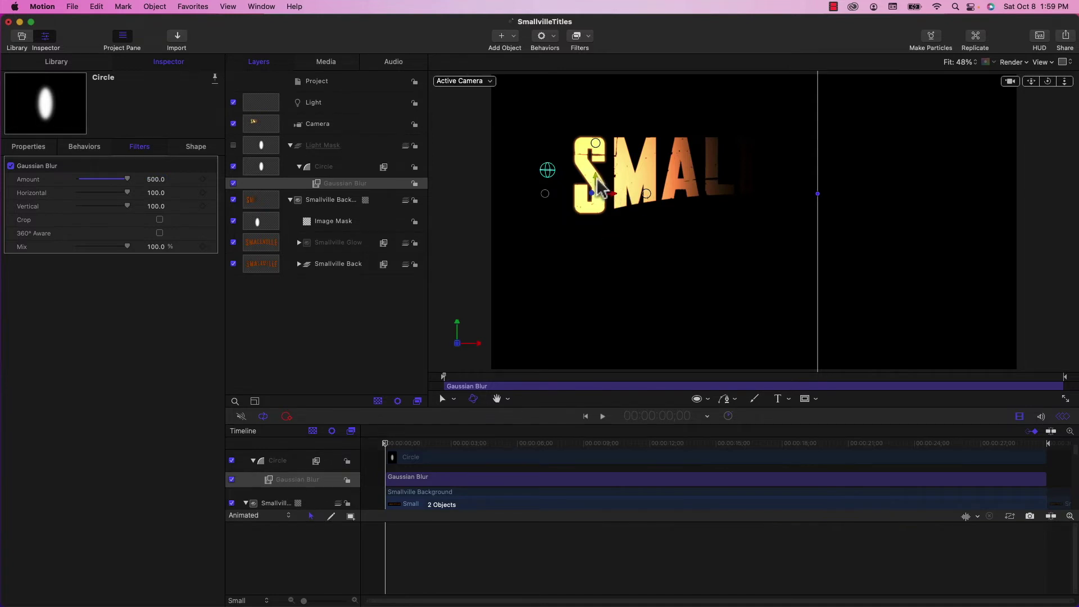
# Move the circle over the light at the title's start, about X -146 and Y 224 px, and keyframe its Position at the first frame
pyautogui.moveTo(599, 184); pyautogui.dragTo(576, 188)
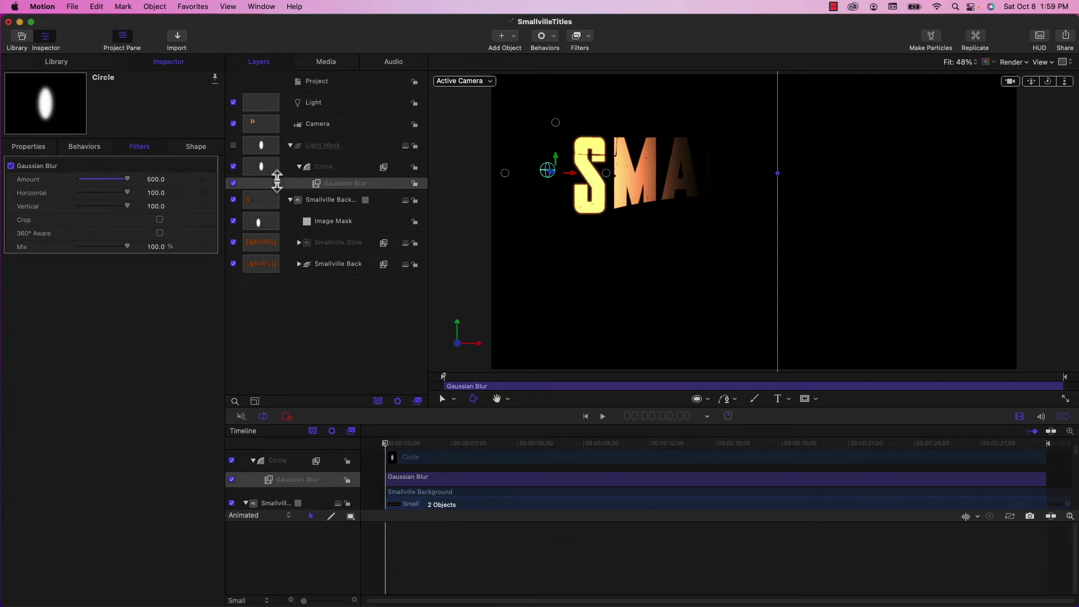
pyautogui.click(318, 169)
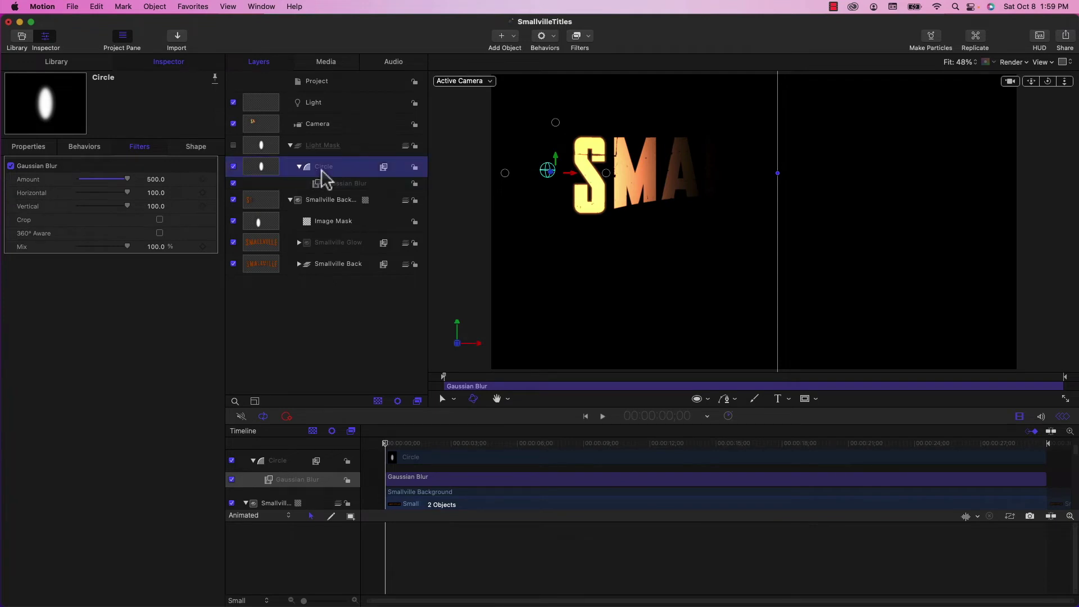
pyautogui.click(33, 147)
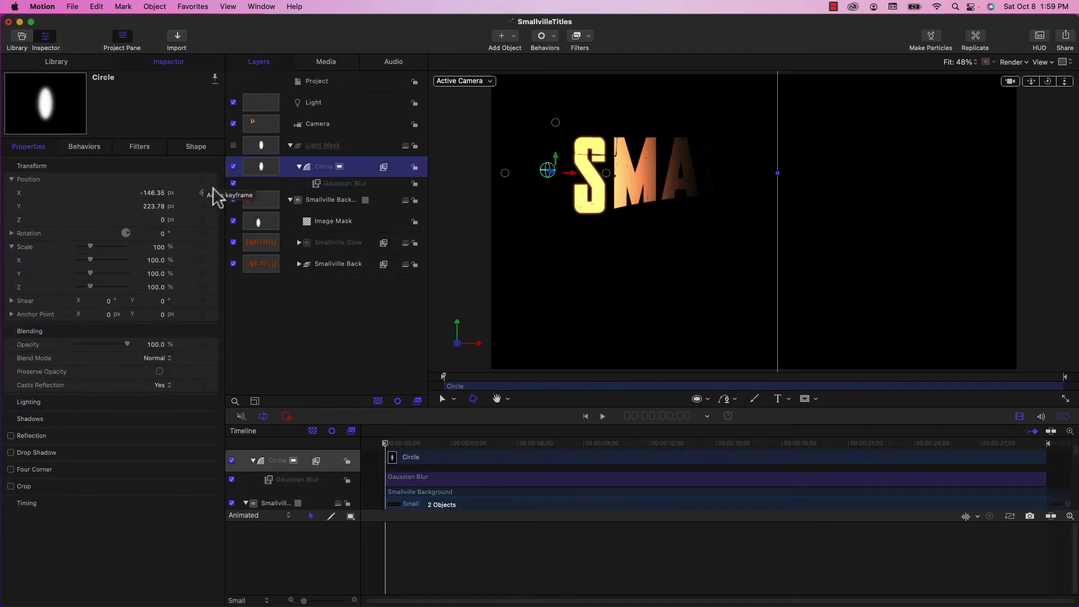
pyautogui.click(203, 180)
# Add a second Position keyframe for the circle at 2;00 with X at about 1062.88 px
pyautogui.moveTo(387, 444); pyautogui.dragTo(429, 444)
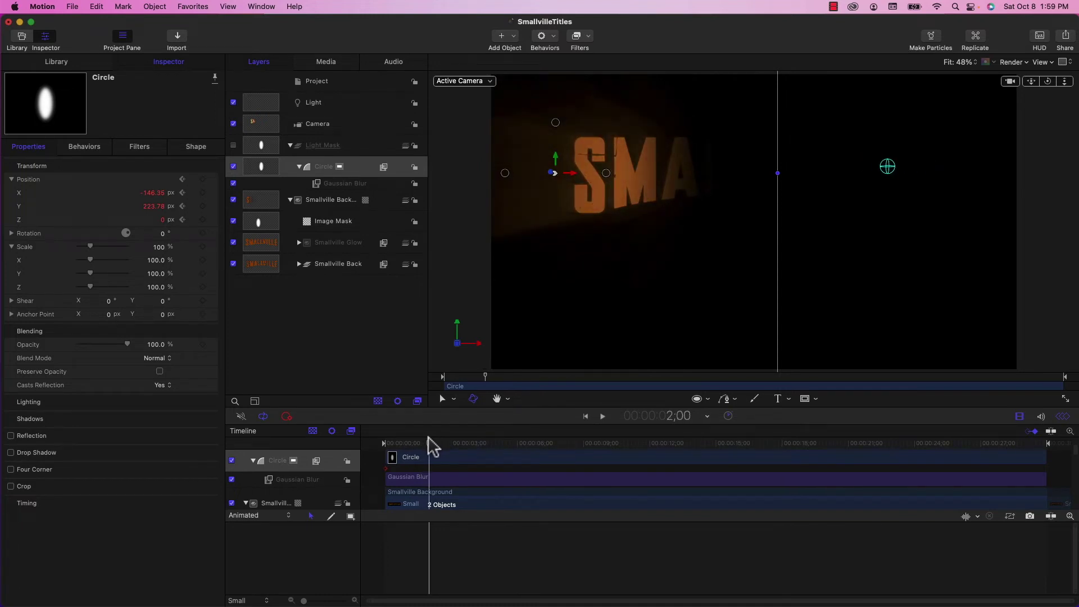
pyautogui.click(202, 179)
pyautogui.moveTo(158, 195); pyautogui.dragTo(153, 193)
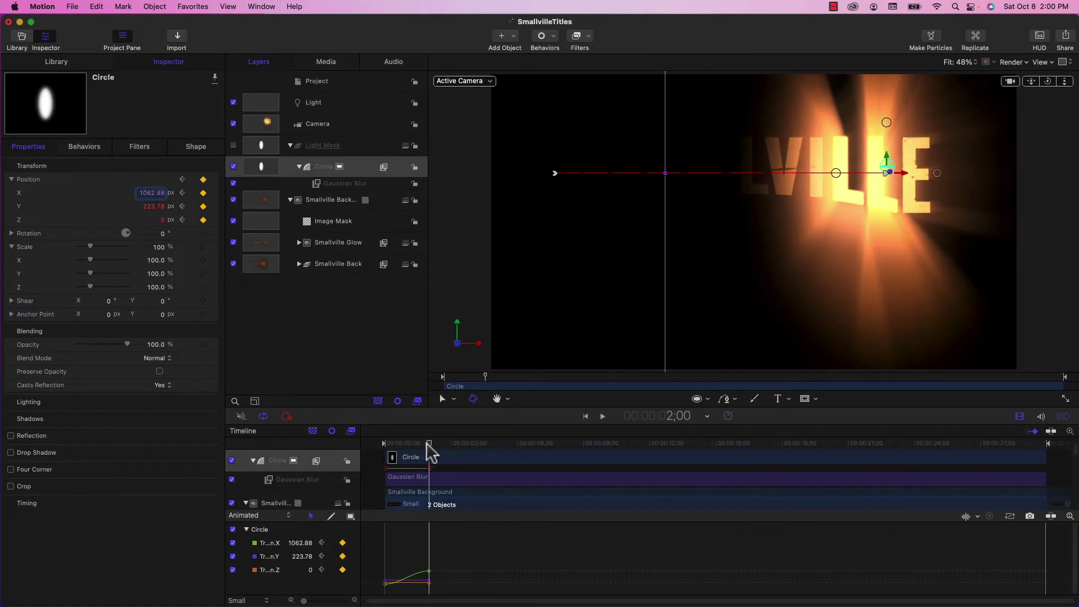
# Play back the moving light mask from the start to check how it reveals the title
pyautogui.moveTo(427, 444); pyautogui.dragTo(365, 453)
pyautogui.press('space')
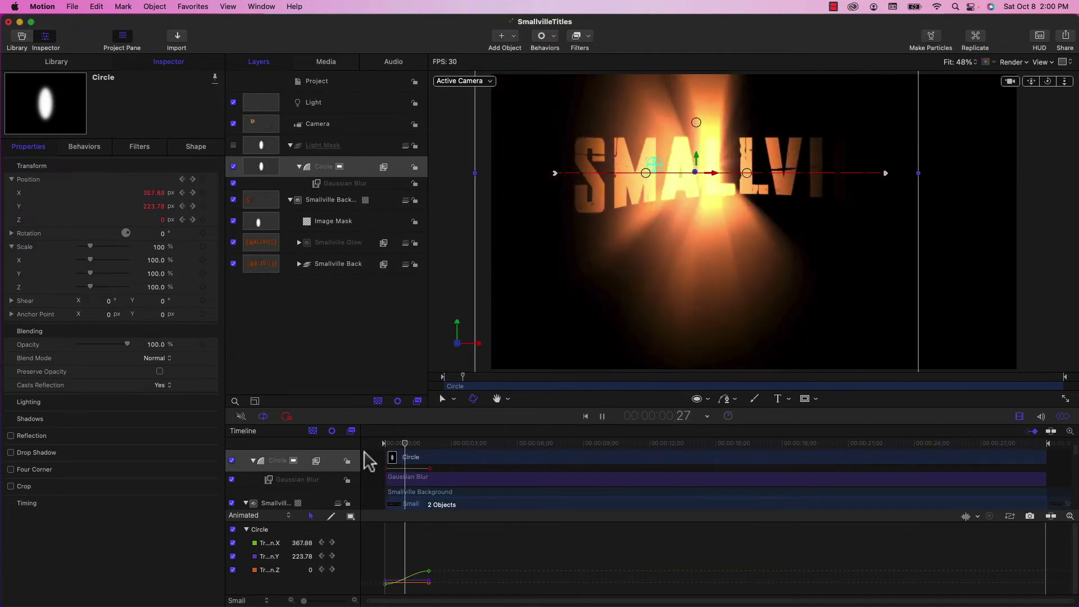
pyautogui.press('space')
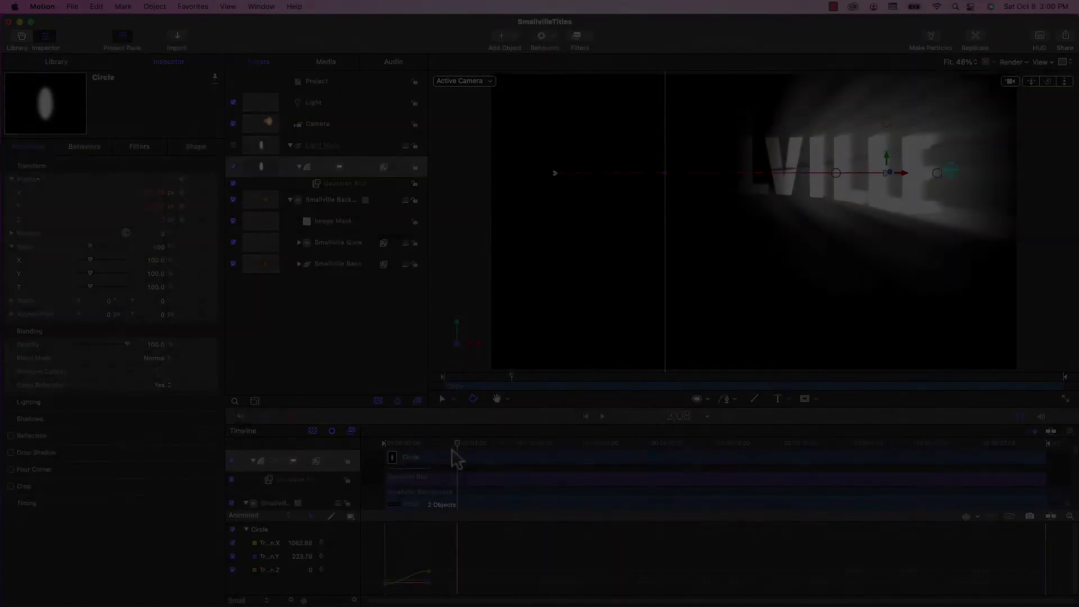
# Scale the mask circle to 683% in Y and 102% in X, judging the light rays between frames 18 and 24
pyautogui.moveTo(452, 449); pyautogui.dragTo(400, 458)
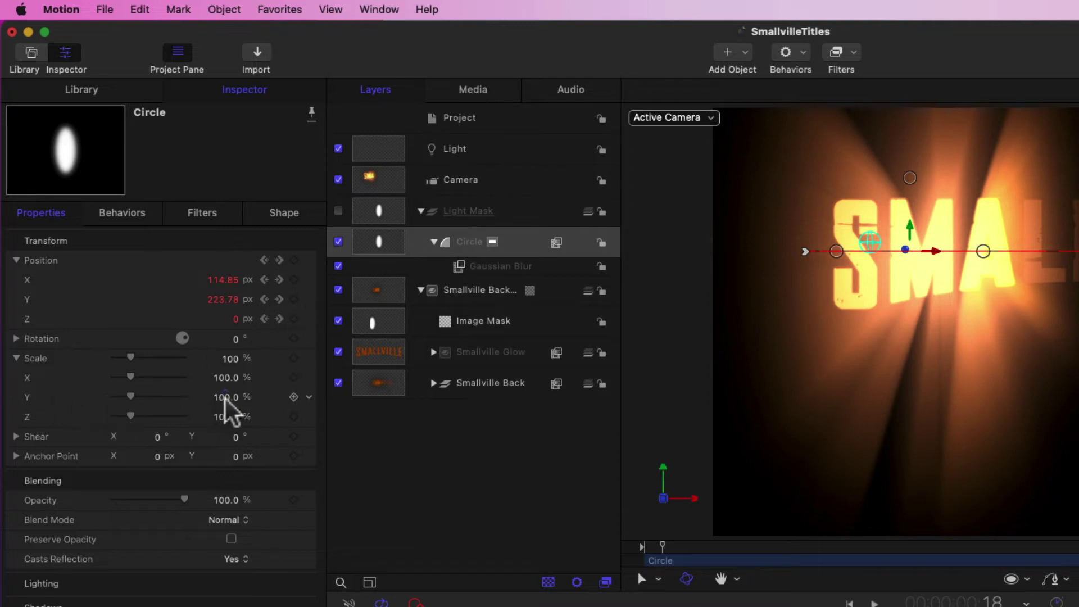
pyautogui.moveTo(227, 402); pyautogui.dragTo(254, 403)
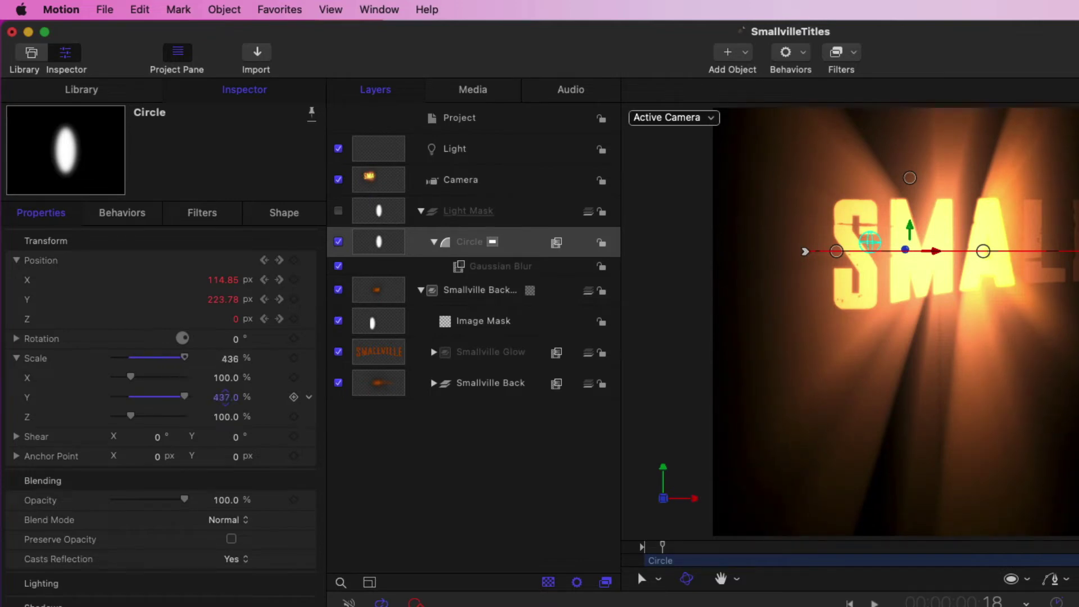
pyautogui.moveTo(224, 397); pyautogui.dragTo(234, 414)
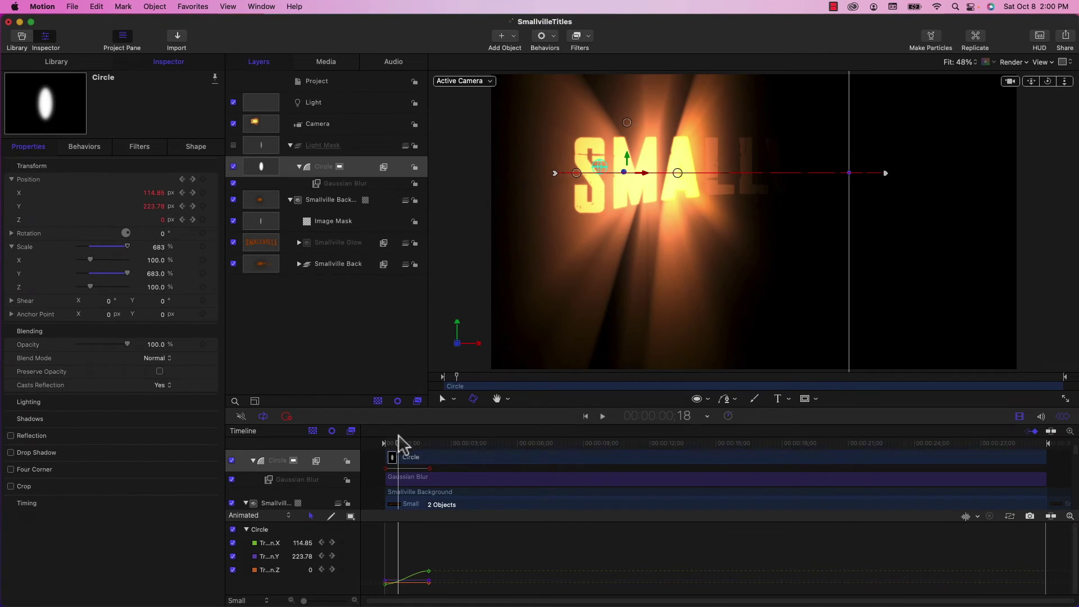
pyautogui.moveTo(399, 438)
pyautogui.mouseDown()
pyautogui.moveTo(428, 447)
pyautogui.moveTo(393, 448)
pyautogui.moveTo(404, 450)
pyautogui.mouseUp()
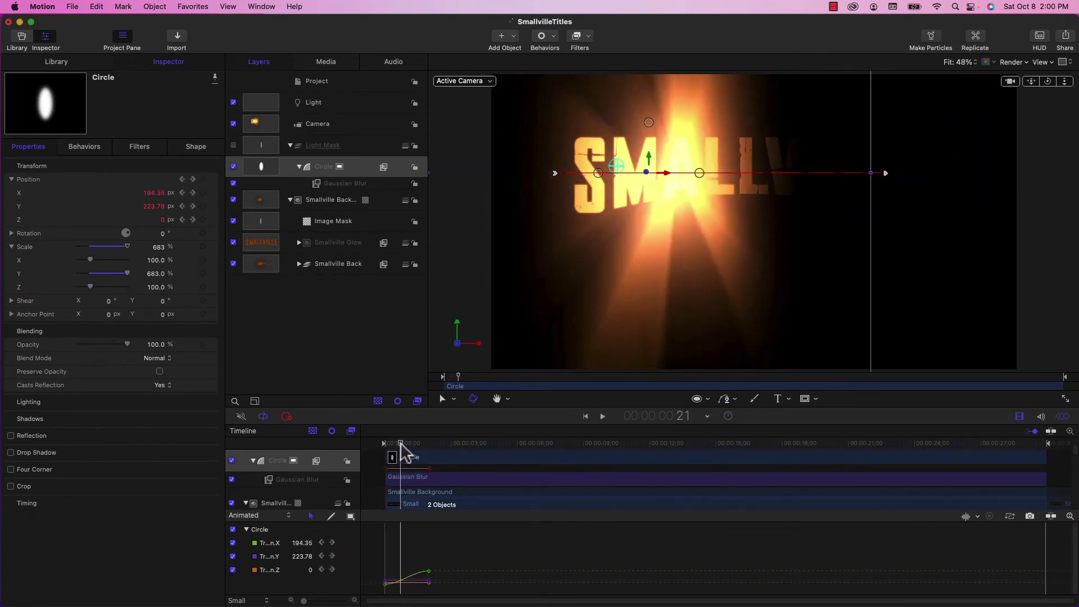
pyautogui.click(150, 260)
pyautogui.write('121')
pyautogui.press('Return')
pyautogui.moveTo(150, 260)
pyautogui.mouseDown()
pyautogui.moveTo(137, 260)
pyautogui.moveTo(154, 262)
pyautogui.mouseUp()
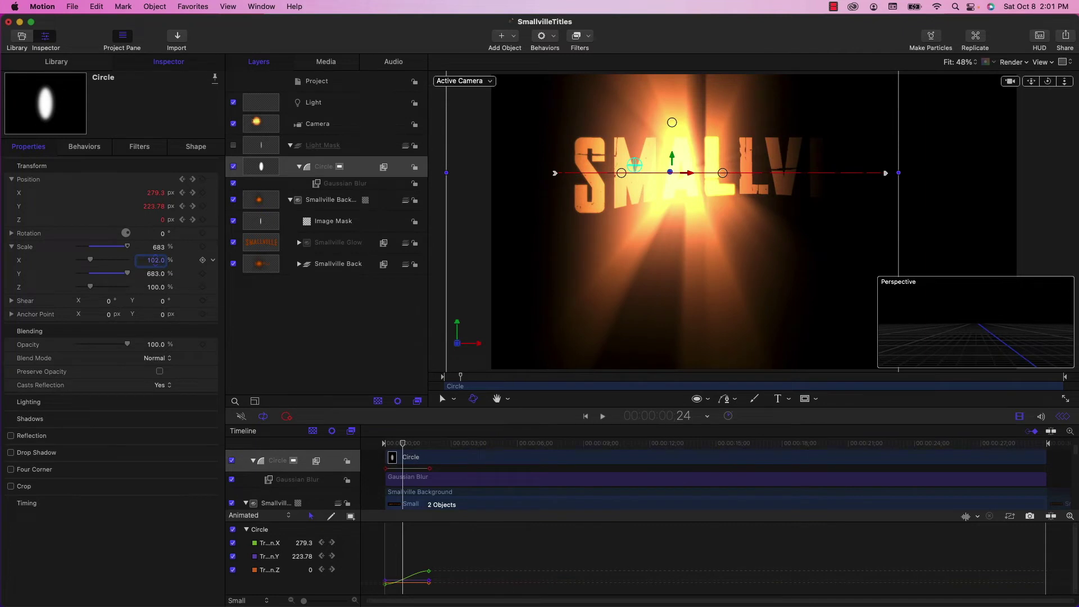
# Reduce the Horizontal value of the circle's Gaussian Blur to 77
pyautogui.click(339, 184)
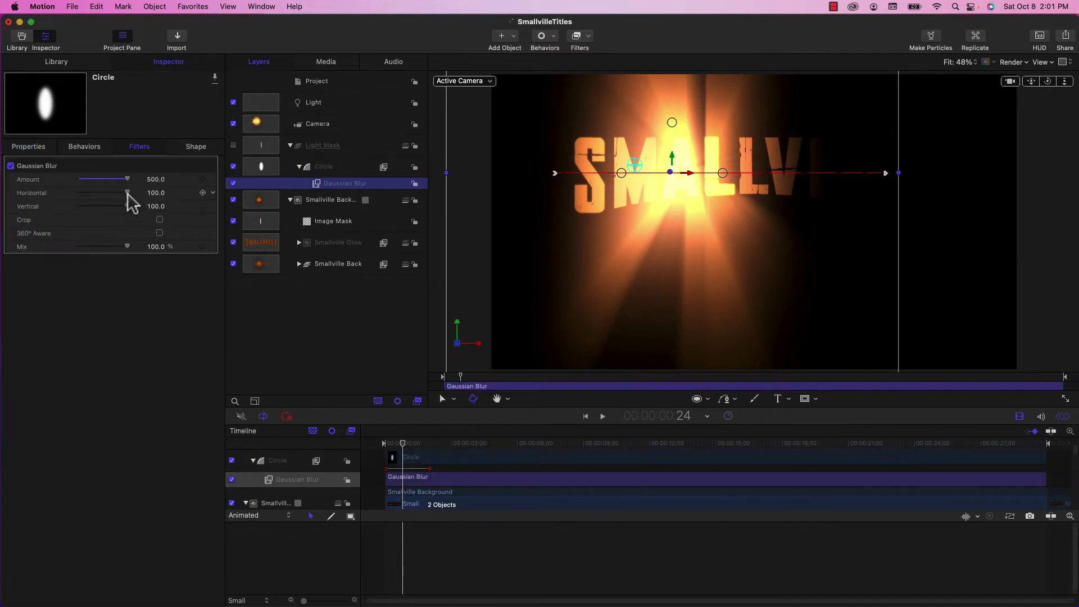
pyautogui.moveTo(127, 192)
pyautogui.mouseDown()
pyautogui.moveTo(98, 193)
pyautogui.moveTo(118, 202)
pyautogui.moveTo(116, 193)
pyautogui.mouseUp()
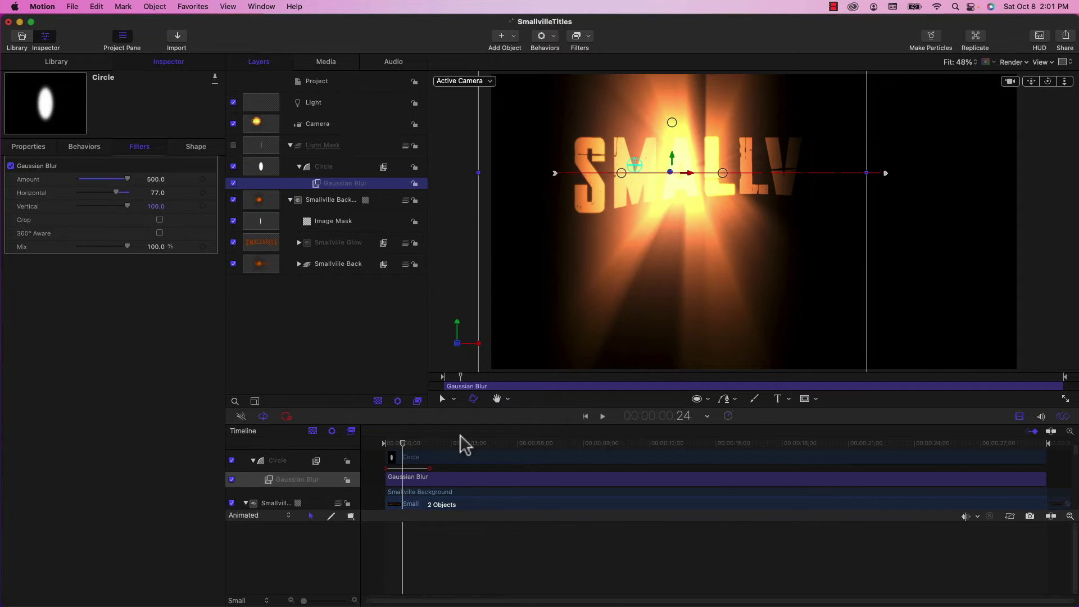
# Add a Scale keyframe to the mask circle at 2;01, keeping its present size
pyautogui.moveTo(403, 444); pyautogui.dragTo(433, 452)
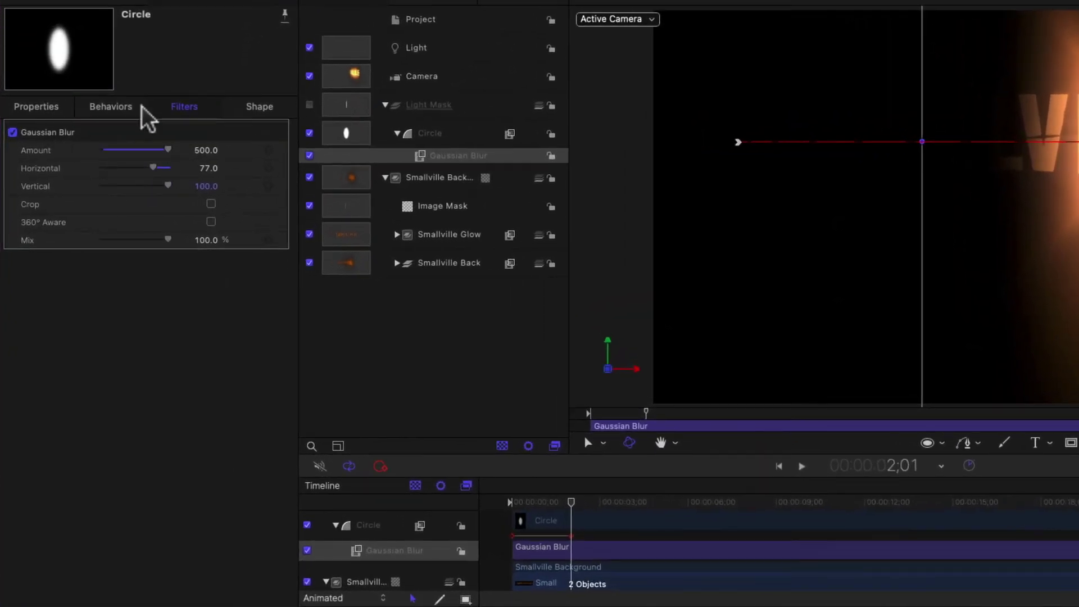
pyautogui.click(374, 165)
pyautogui.click(417, 137)
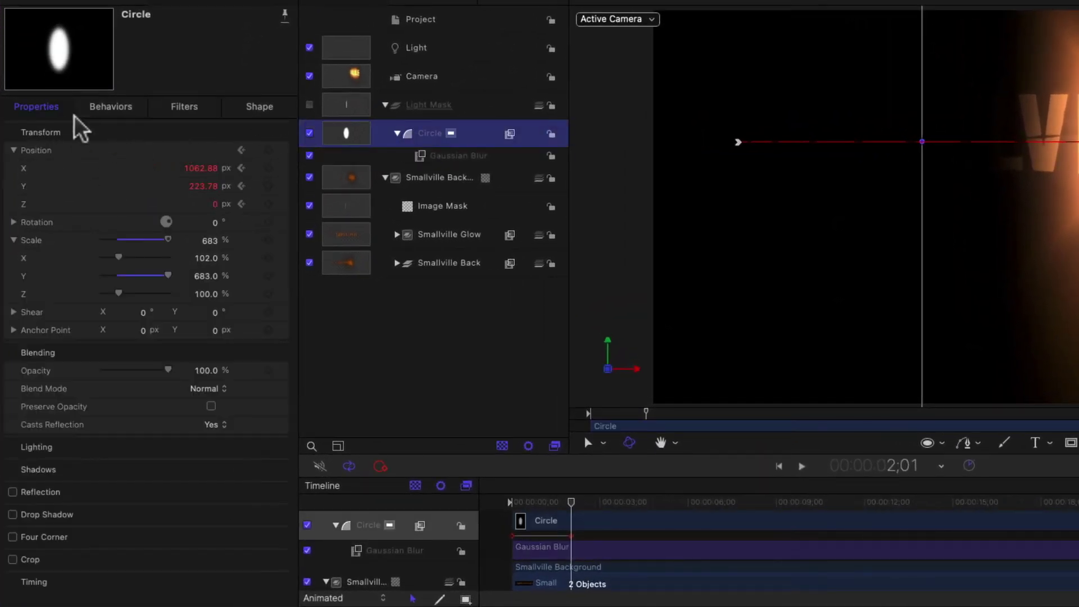
pyautogui.click(269, 240)
# Add a second Scale keyframe for the circle at 2;07 and widen its X scale to about 1641%
pyautogui.click(571, 502)
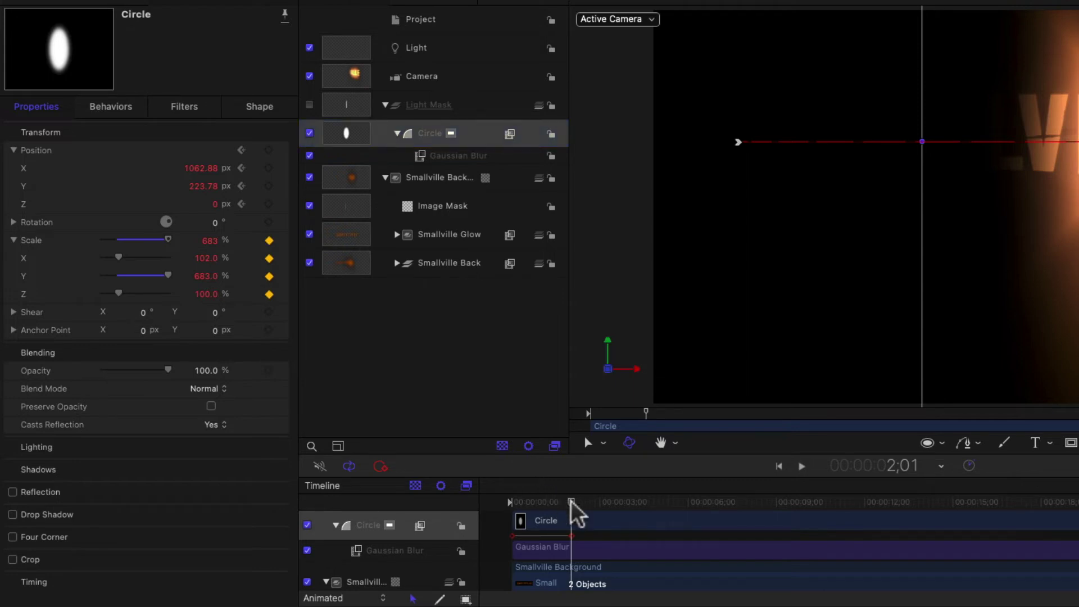
pyautogui.moveTo(571, 502); pyautogui.dragTo(572, 501)
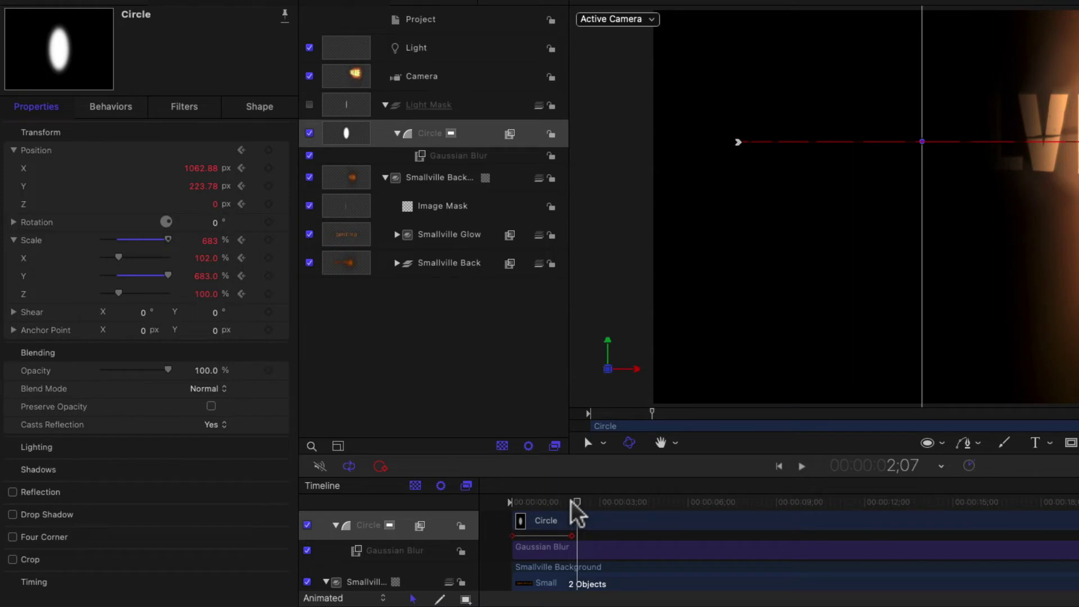
pyautogui.moveTo(271, 245)
pyautogui.click(269, 241)
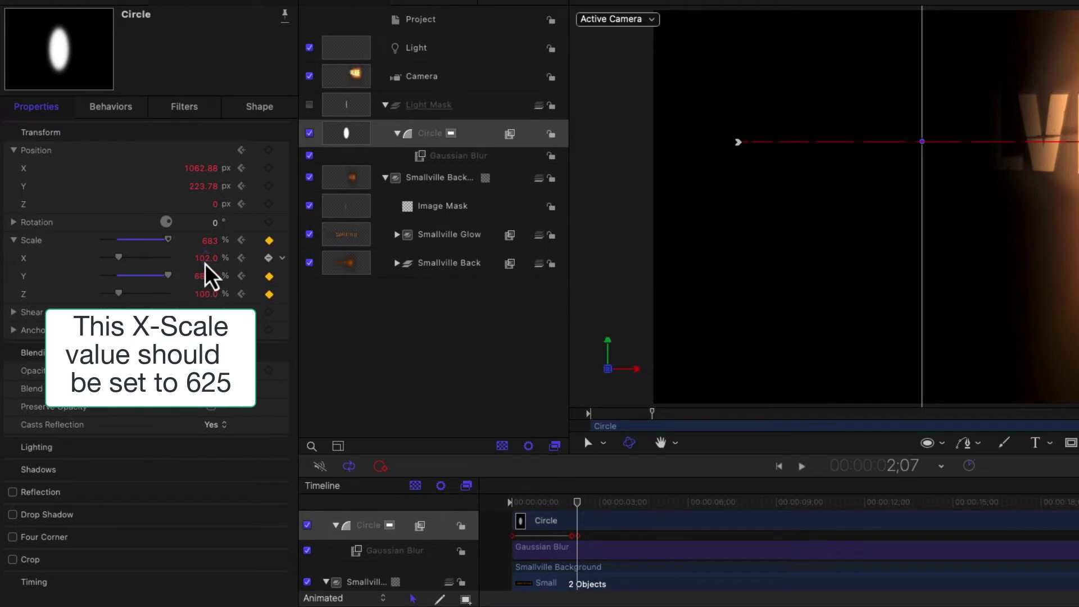
pyautogui.moveTo(204, 259); pyautogui.dragTo(281, 259)
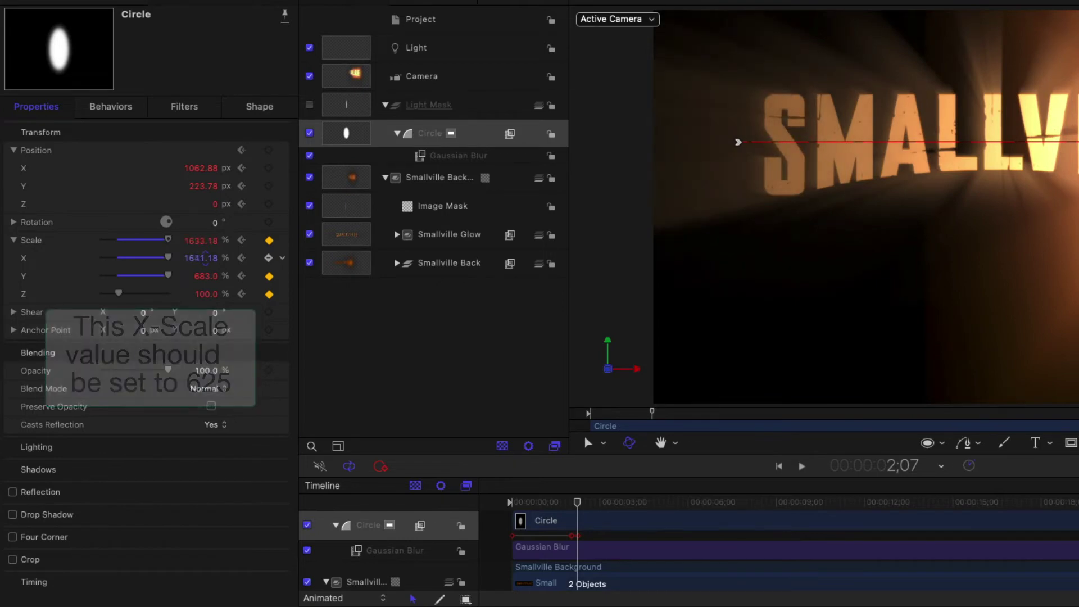
# Deselect everything and play back the title from the start to review the widening light mask
pyautogui.click(473, 503)
pyautogui.press('space')
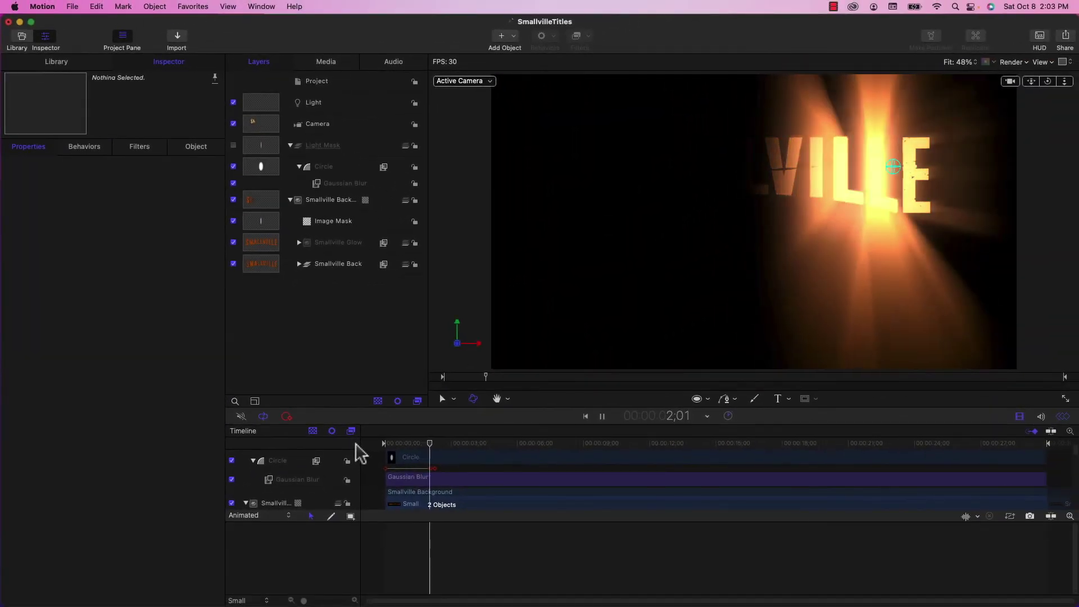
# Stop the playback and import Smallville.psd from the Finder's Smallville folder onto the canvas at 4;11
pyautogui.press('space')
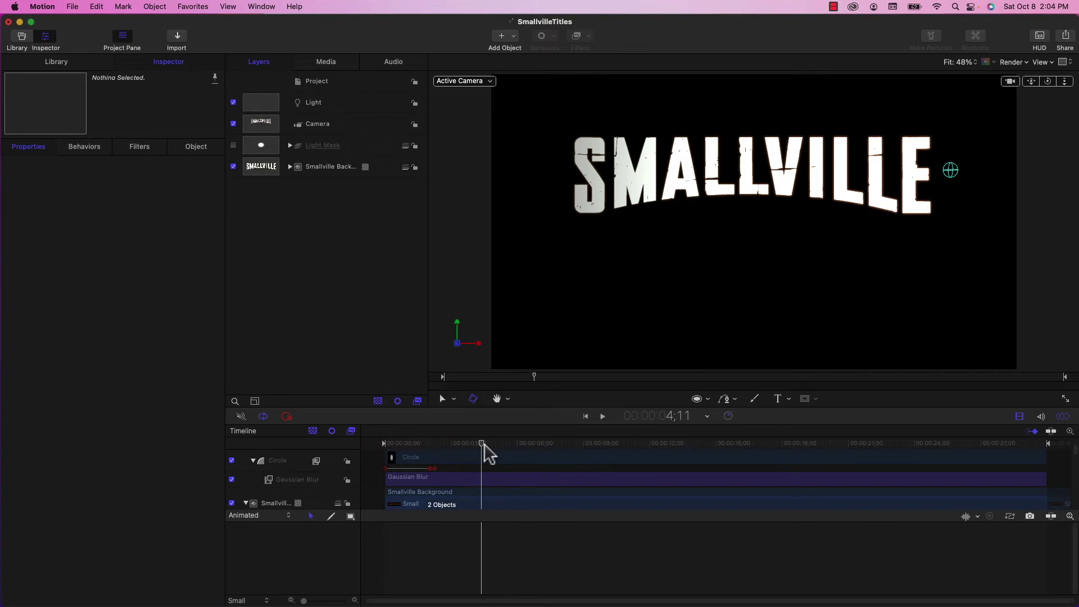
pyautogui.press('super+Tab')
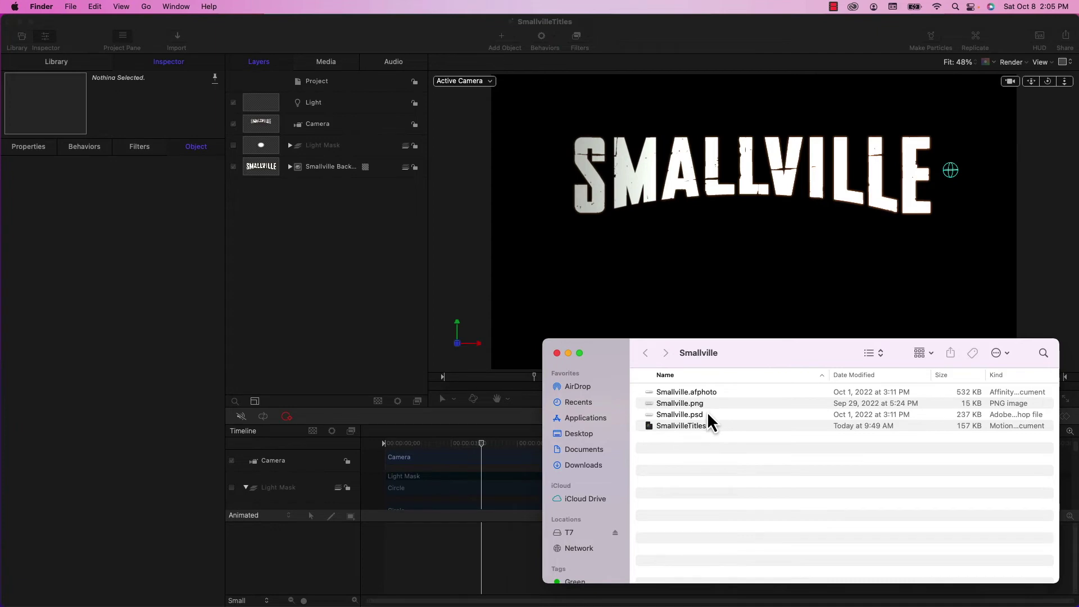
pyautogui.moveTo(680, 412); pyautogui.dragTo(702, 268)
pyautogui.press('super+Tab')
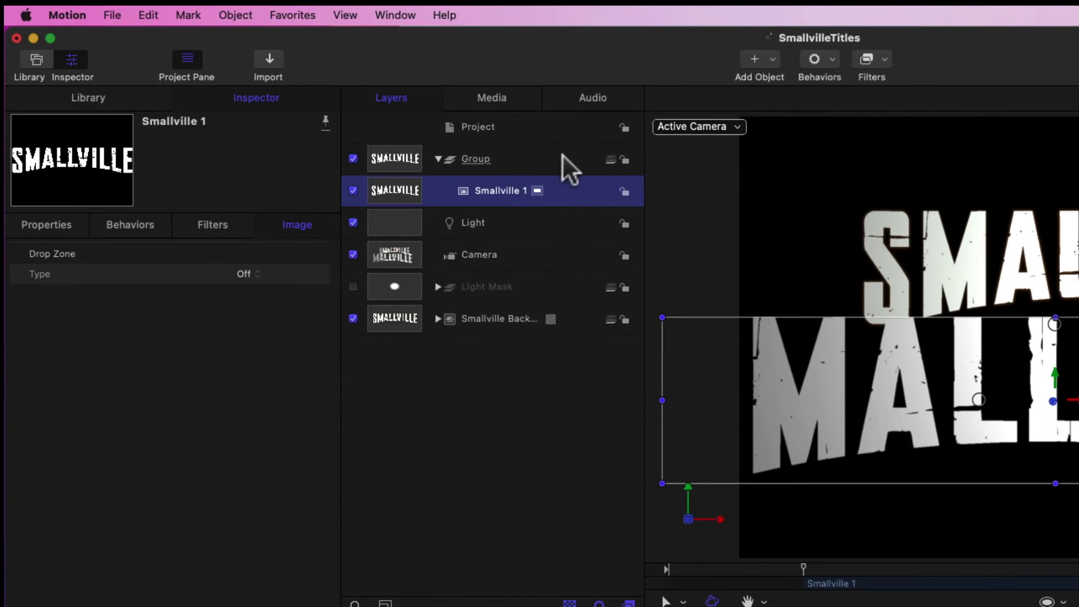
# Rename the imported image's group as Smallville Front and place it below the Camera, above Light Mask
pyautogui.doubleClick(472, 160)
pyautogui.write('Smal')
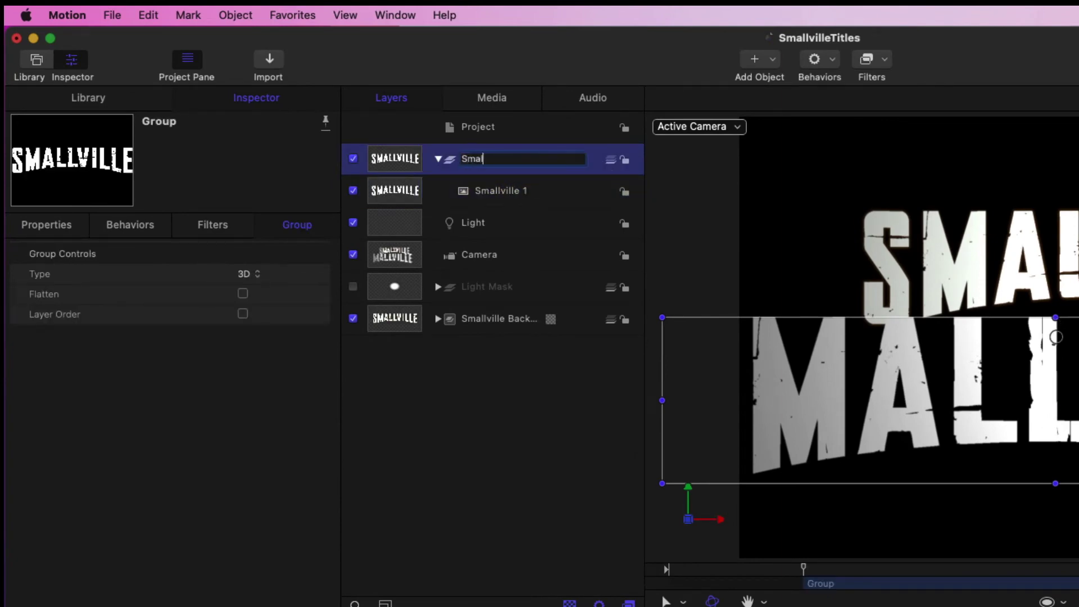
pyautogui.write('lville Front')
pyautogui.press('Return')
pyautogui.moveTo(492, 169); pyautogui.dragTo(444, 276)
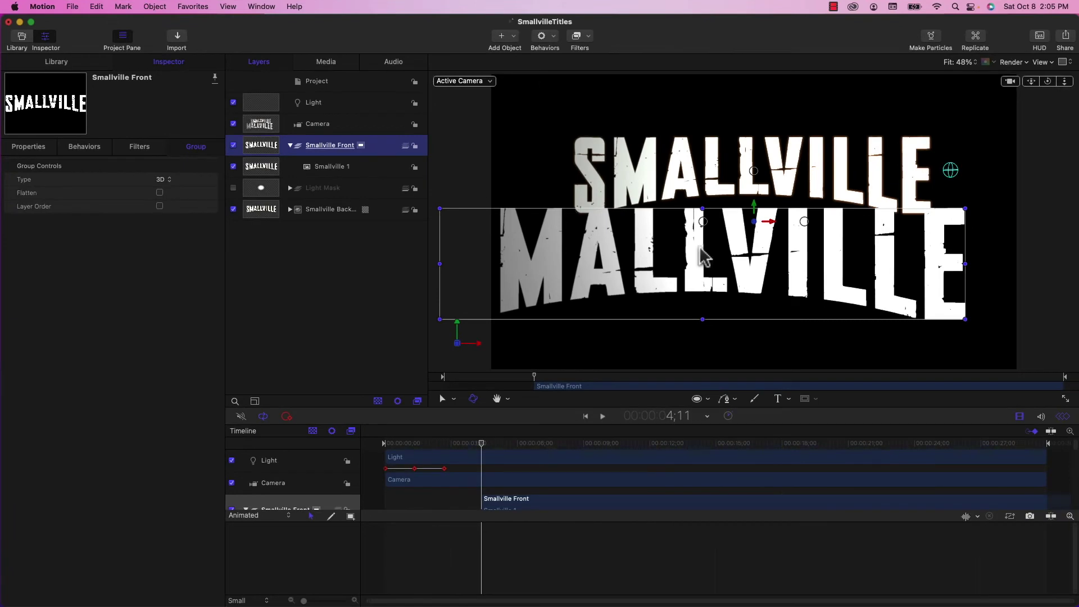
# Enlarge the Smallville Front group to about 2.6 times its size and shift it right so its first letters cover the frame's right part
pyautogui.moveTo(700, 246); pyautogui.dragTo(700, 229)
pyautogui.click(965, 62)
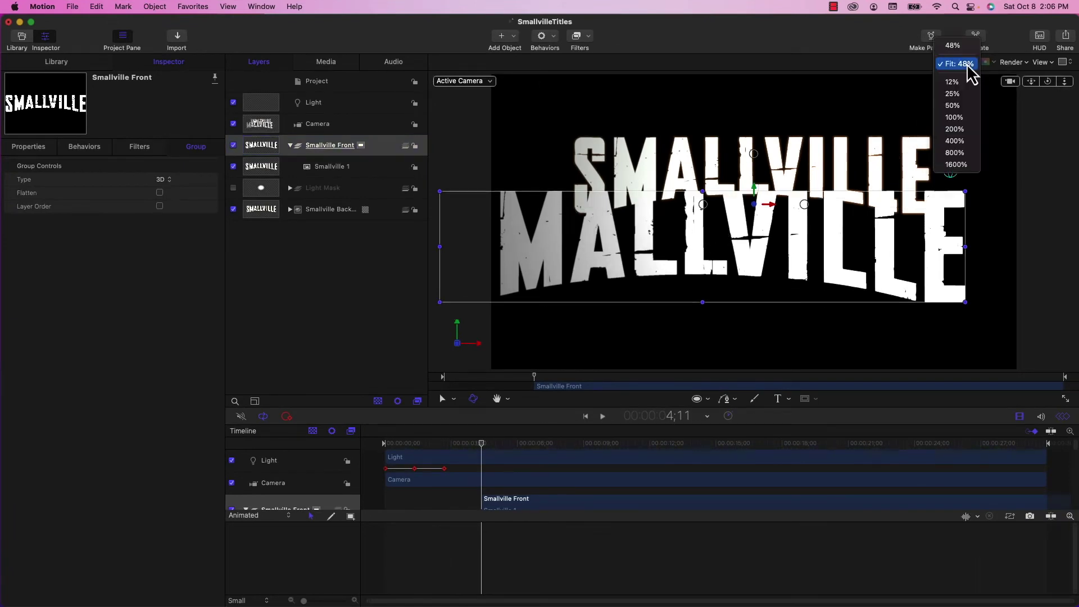
pyautogui.click(955, 82)
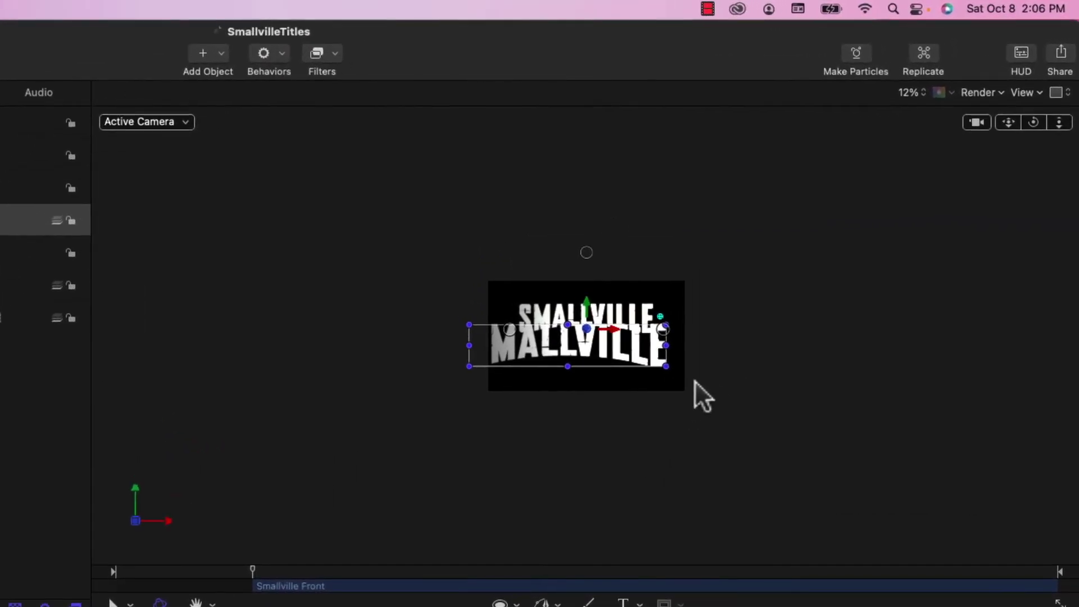
pyautogui.moveTo(666, 366); pyautogui.dragTo(770, 407)
pyautogui.moveTo(625, 372); pyautogui.dragTo(733, 334)
pyautogui.moveTo(578, 373); pyautogui.dragTo(672, 353)
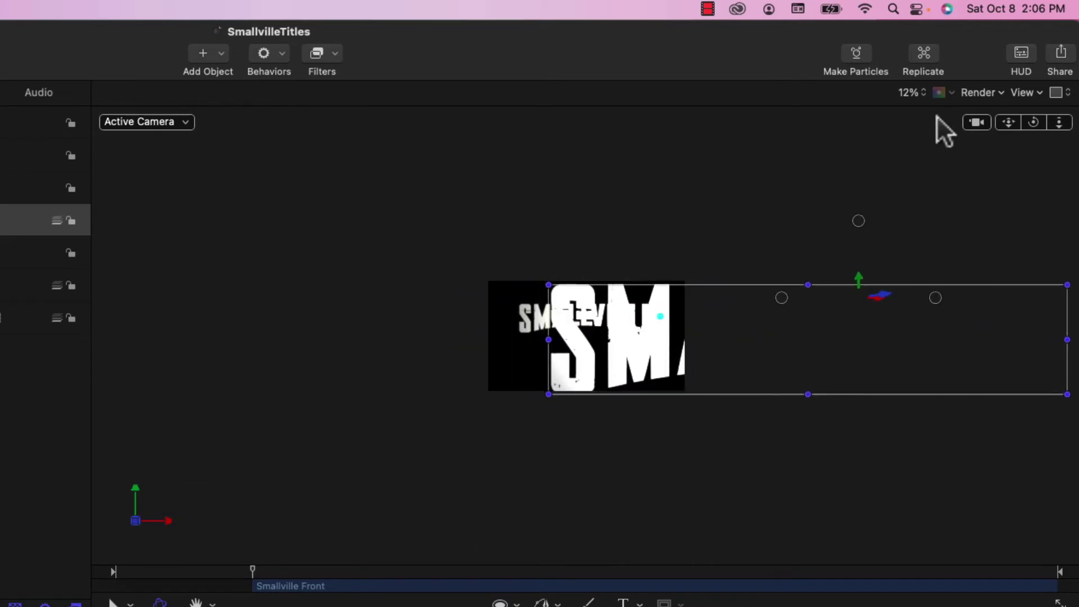
# Enlarge Smallville Front further, to about 271% X and 311% Y, and shift it right so the S starts near mid-frame
pyautogui.click(909, 93)
pyautogui.click(907, 114)
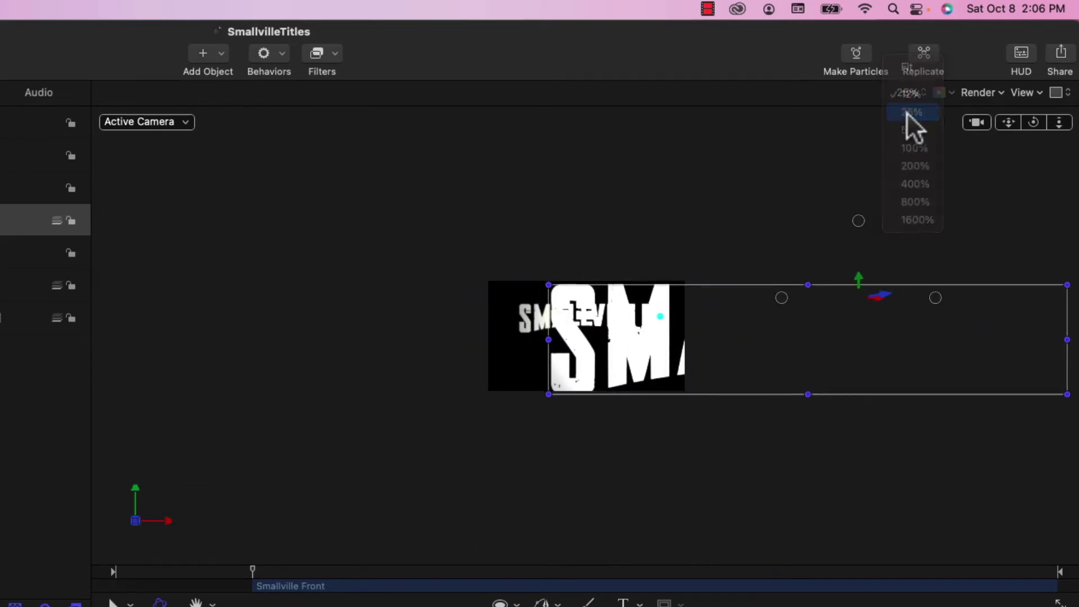
pyautogui.moveTo(720, 358); pyautogui.dragTo(770, 361)
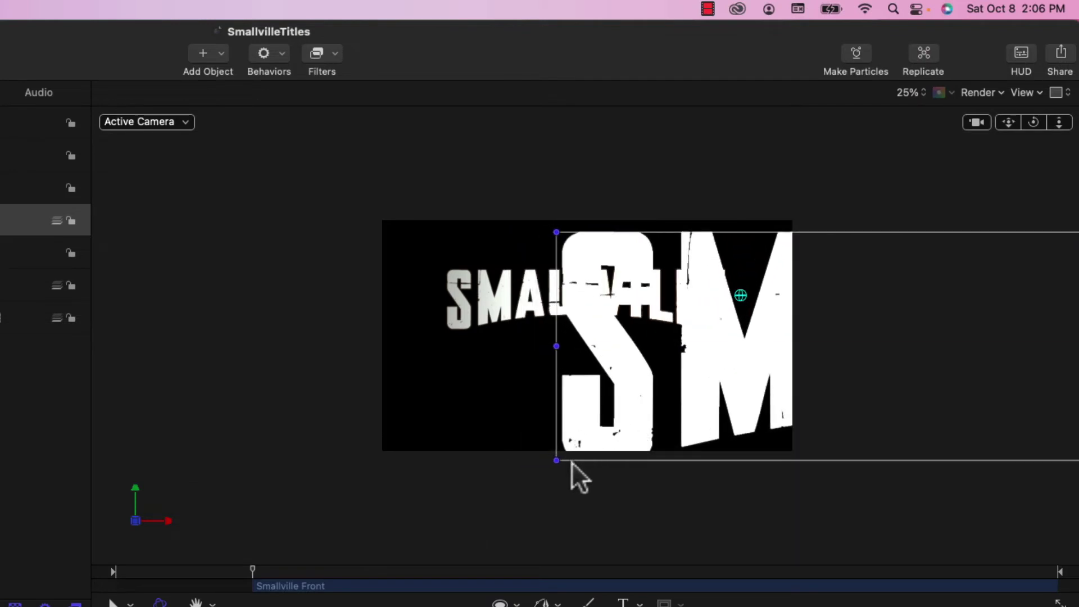
pyautogui.moveTo(556, 460); pyautogui.dragTo(524, 504)
pyautogui.moveTo(616, 394); pyautogui.dragTo(659, 389)
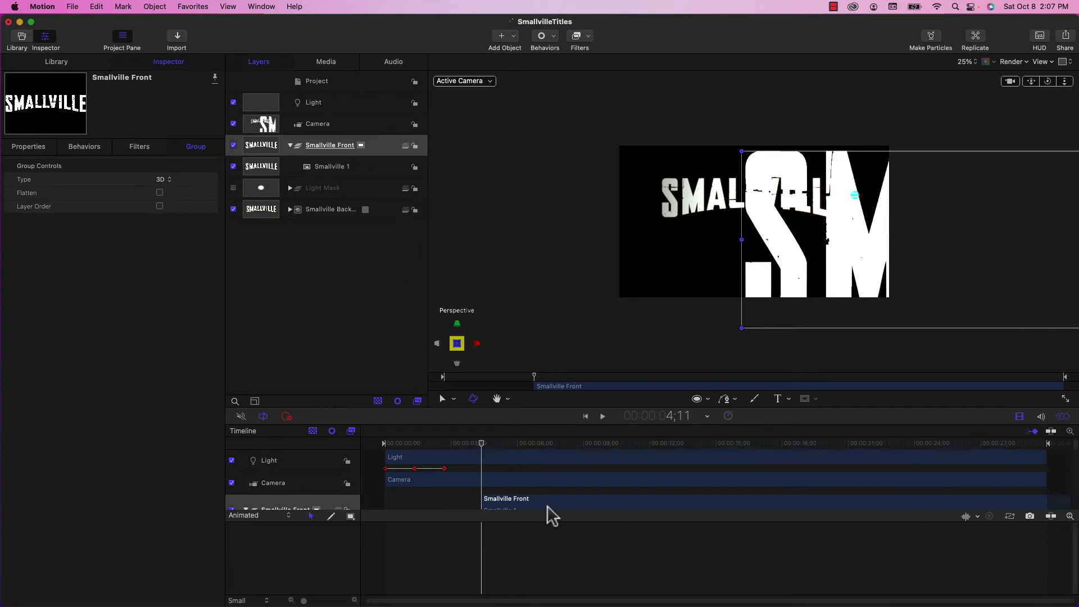
# Shift the Smallville Front group in time to start at 0;00 and return the playhead to the project start
pyautogui.moveTo(552, 508); pyautogui.dragTo(449, 509)
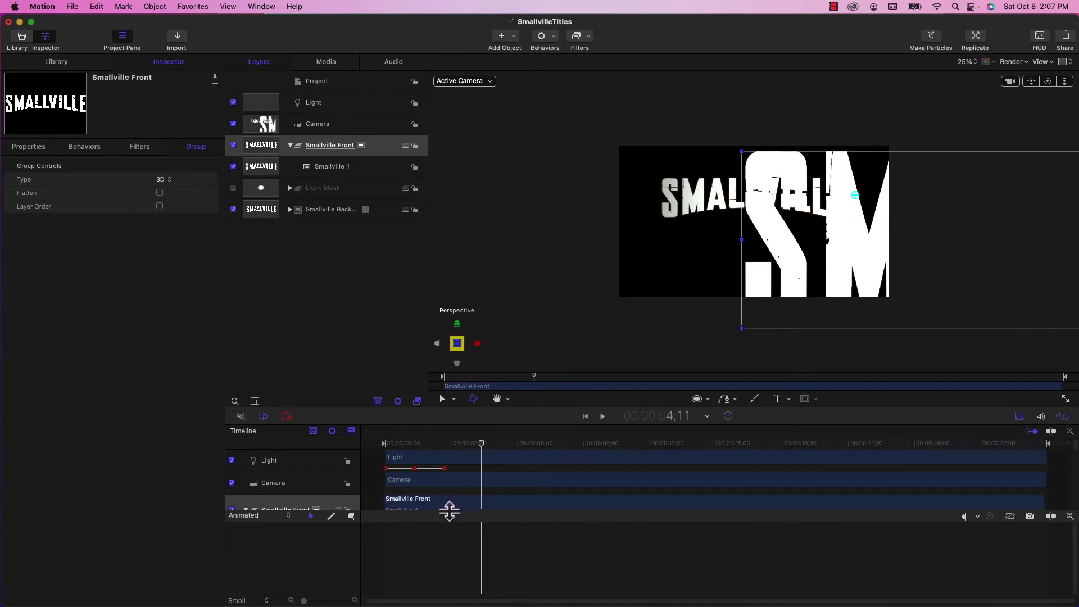
pyautogui.moveTo(491, 439); pyautogui.dragTo(393, 447)
pyautogui.scroll(-5, 460, 497)
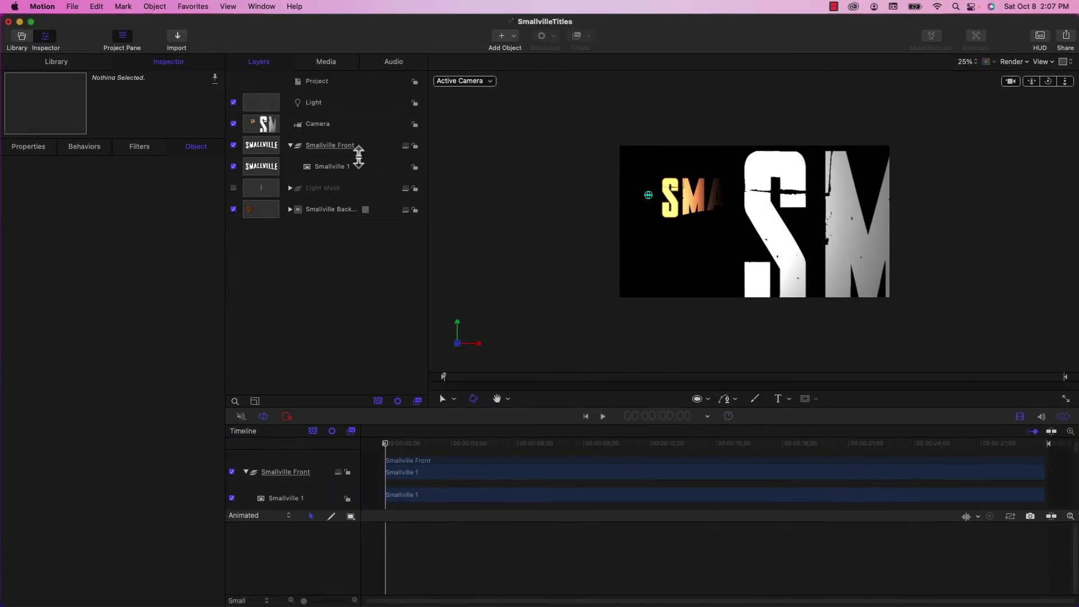
# Set the Smallville 1 image's Z position to 210 px and scale to 82%, moving it left to about X -266, Y -154
pyautogui.click(359, 165)
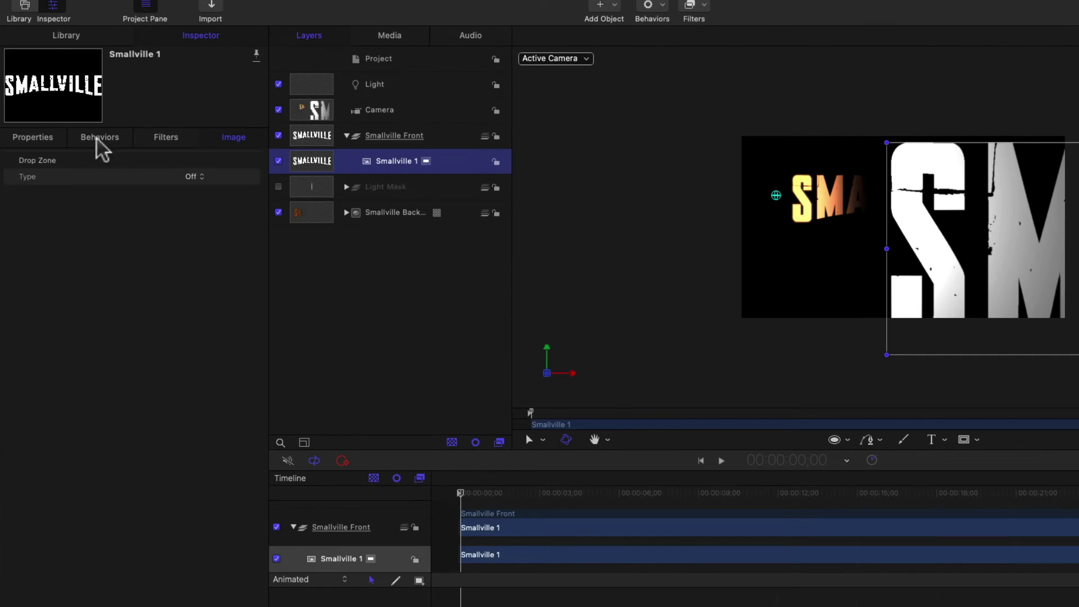
pyautogui.click(32, 137)
pyautogui.click(194, 224)
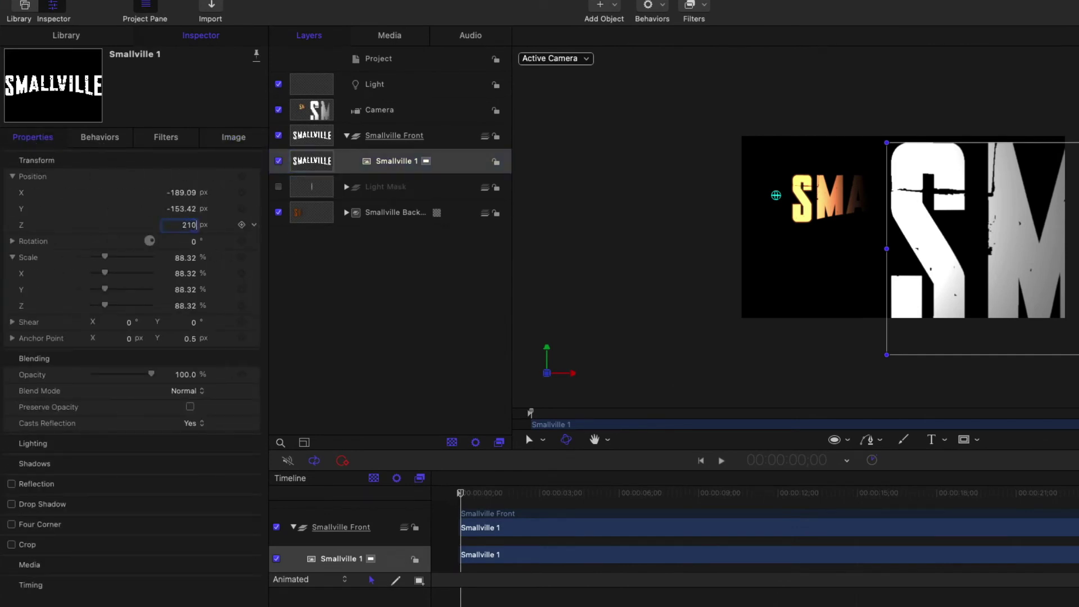
pyautogui.write('210')
pyautogui.press('Return')
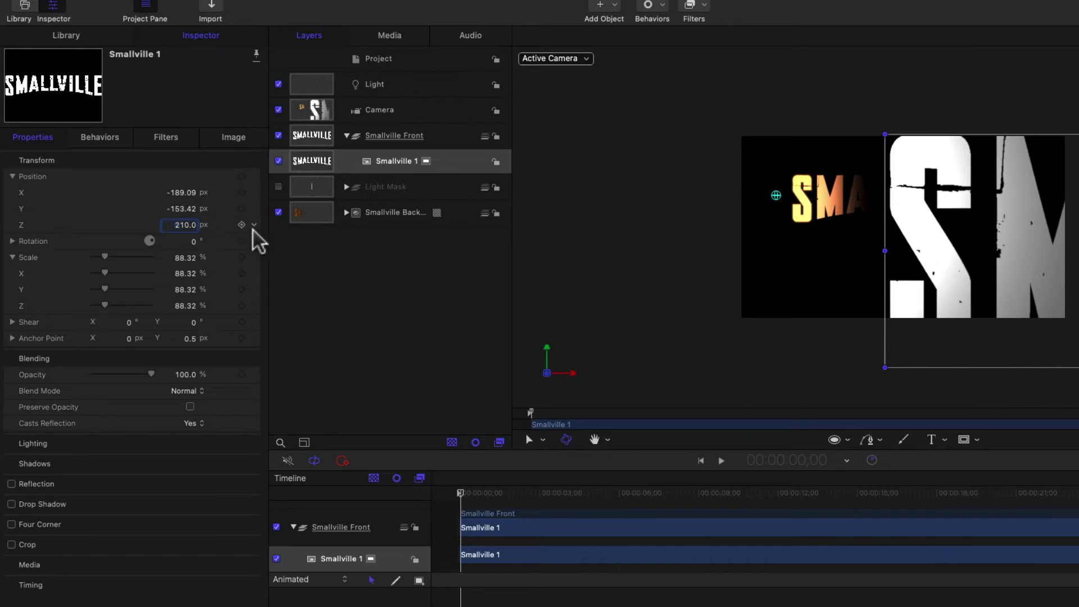
pyautogui.moveTo(105, 256); pyautogui.dragTo(103, 259)
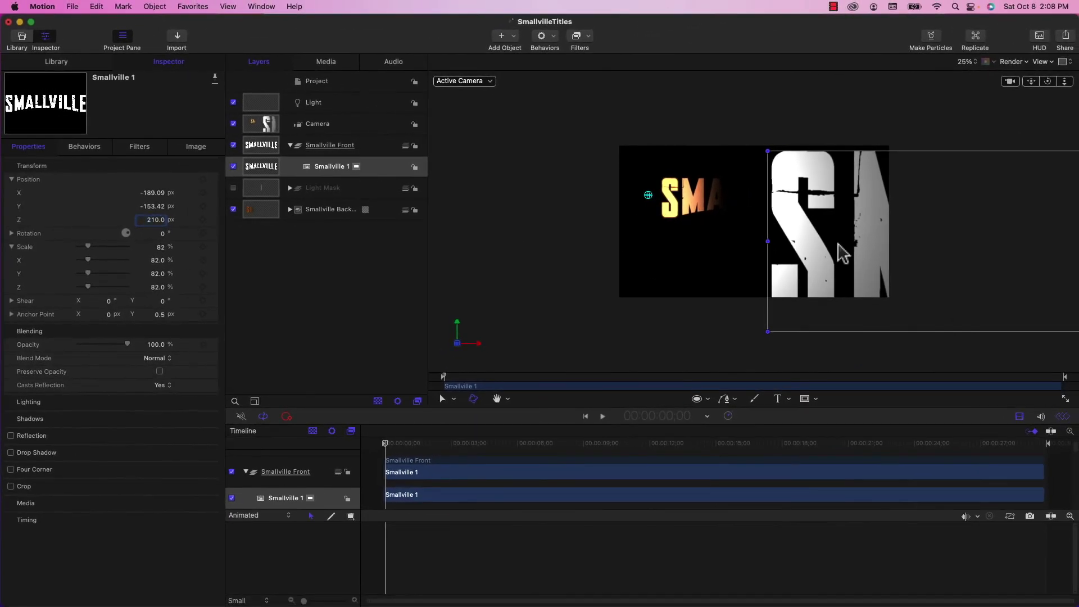
pyautogui.moveTo(838, 244); pyautogui.dragTo(805, 243)
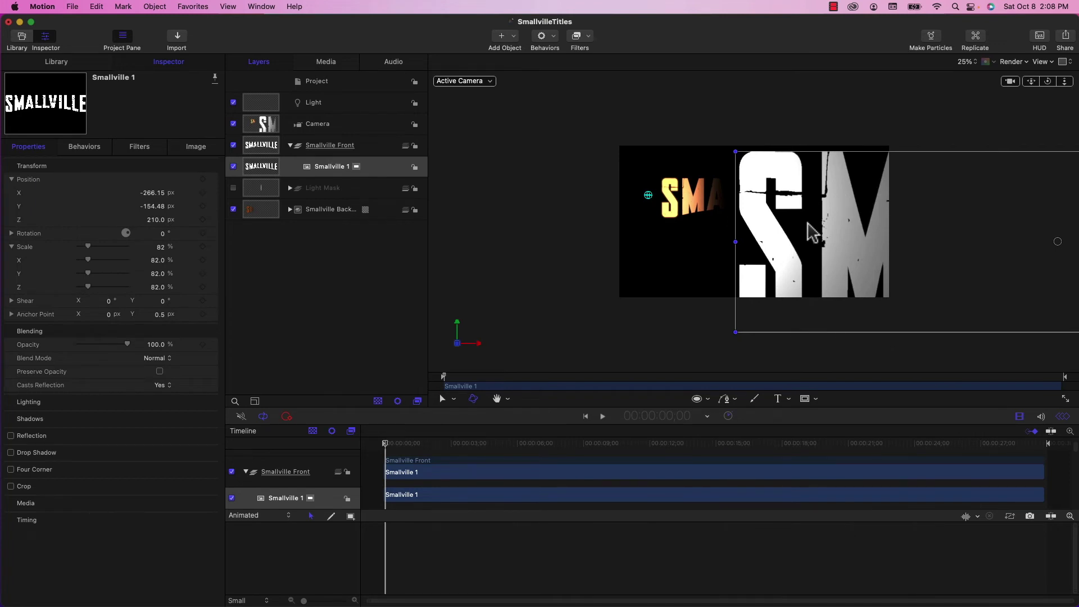
# Add a Throw behavior to the Smallville 1 image with a velocity of -422 in X and 55 in Y
pyautogui.click(555, 42)
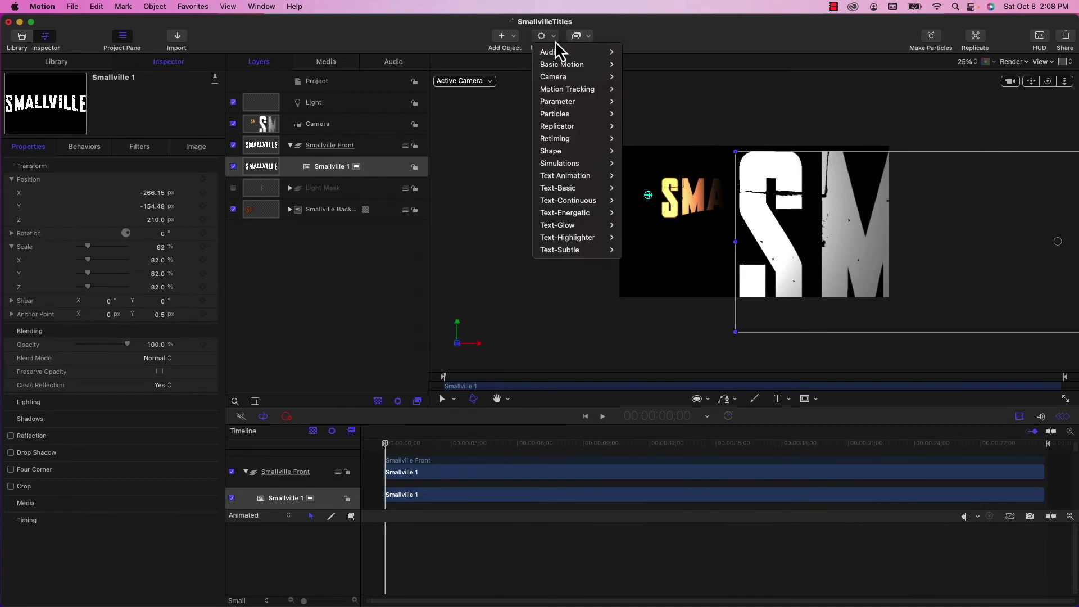
pyautogui.moveTo(556, 66)
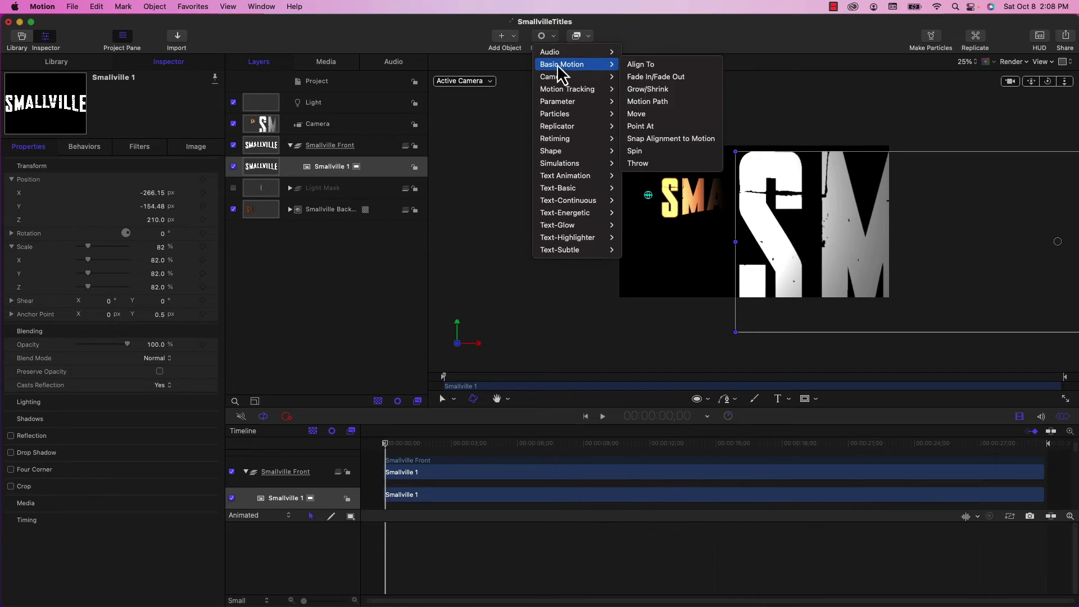
pyautogui.click(642, 163)
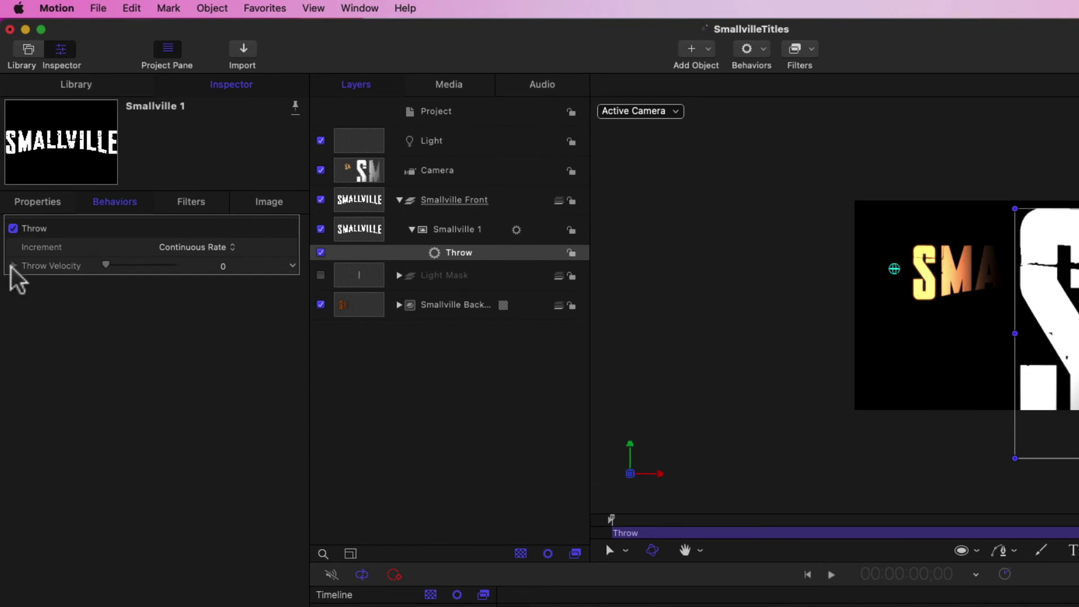
pyautogui.click(13, 266)
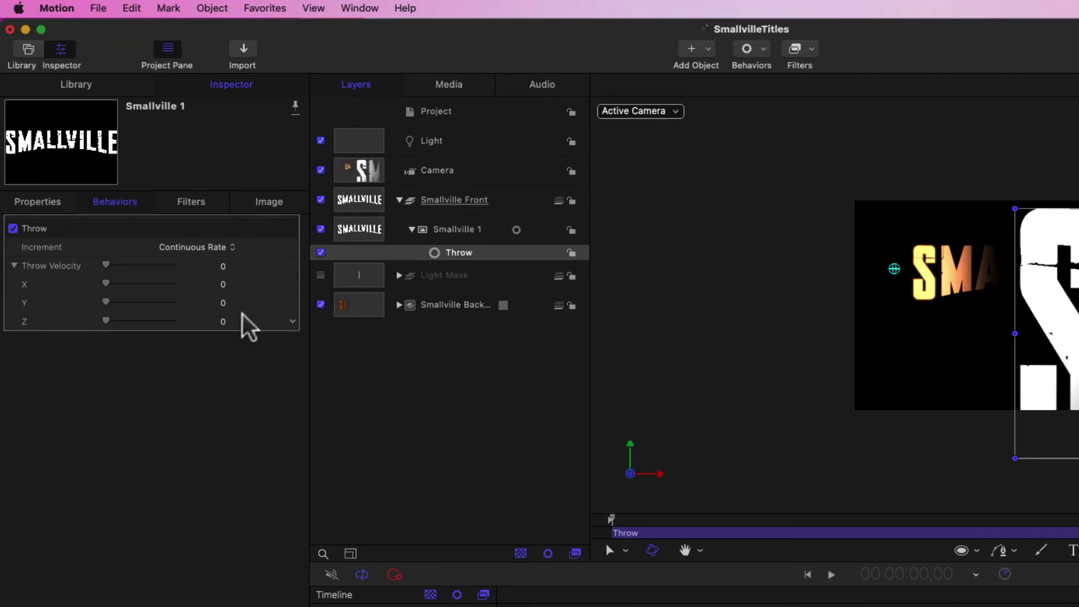
pyautogui.click(222, 284)
pyautogui.write('-422')
pyautogui.press('Return')
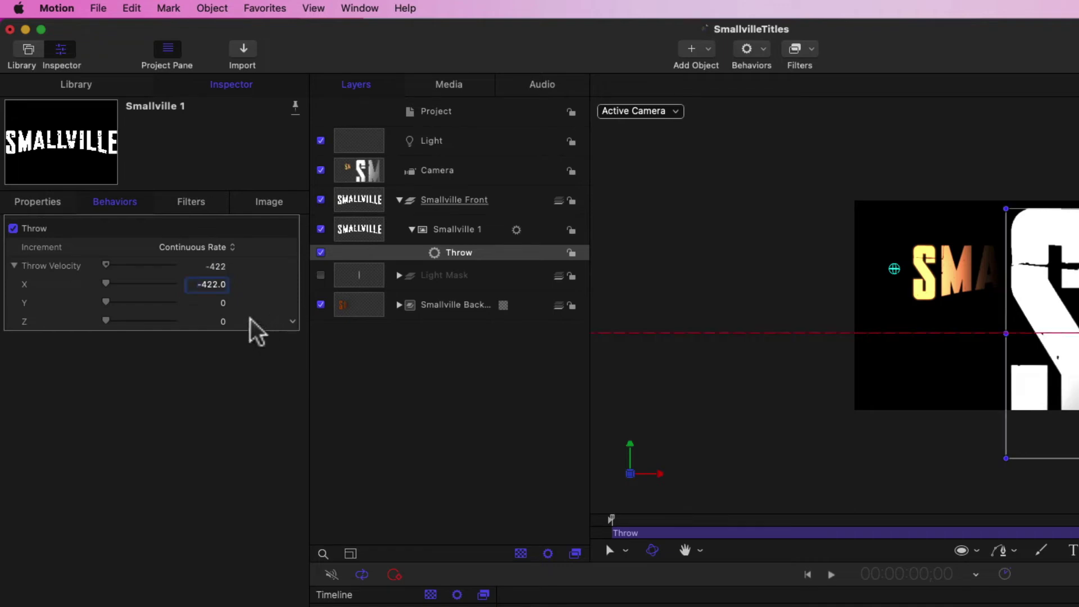
pyautogui.write('55')
pyautogui.press('Return')
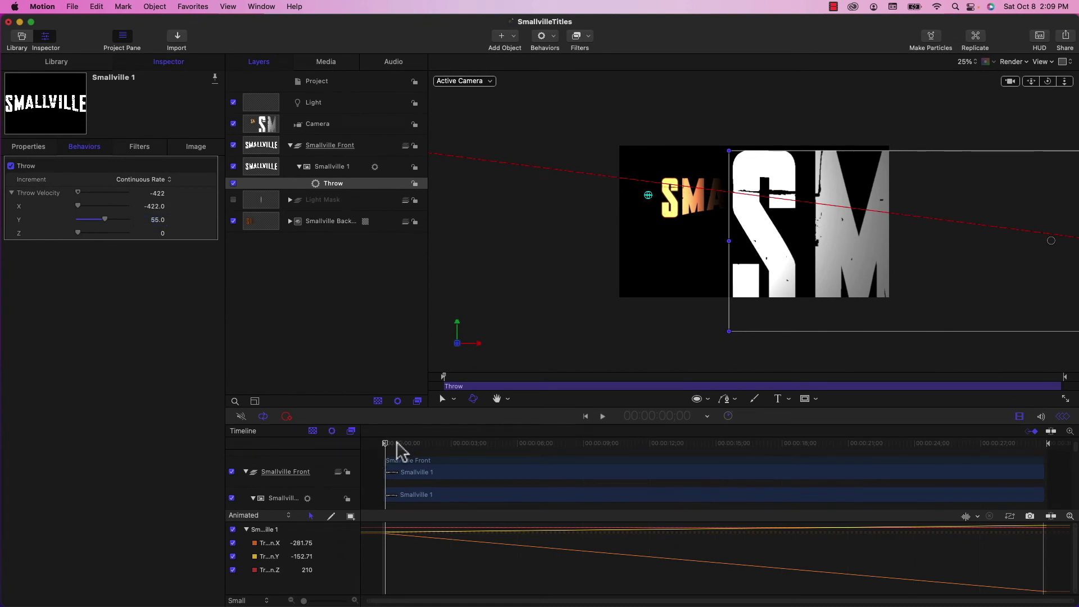
# Trim the end of the Smallville Front group to 2;10
pyautogui.moveTo(387, 446); pyautogui.dragTo(436, 436)
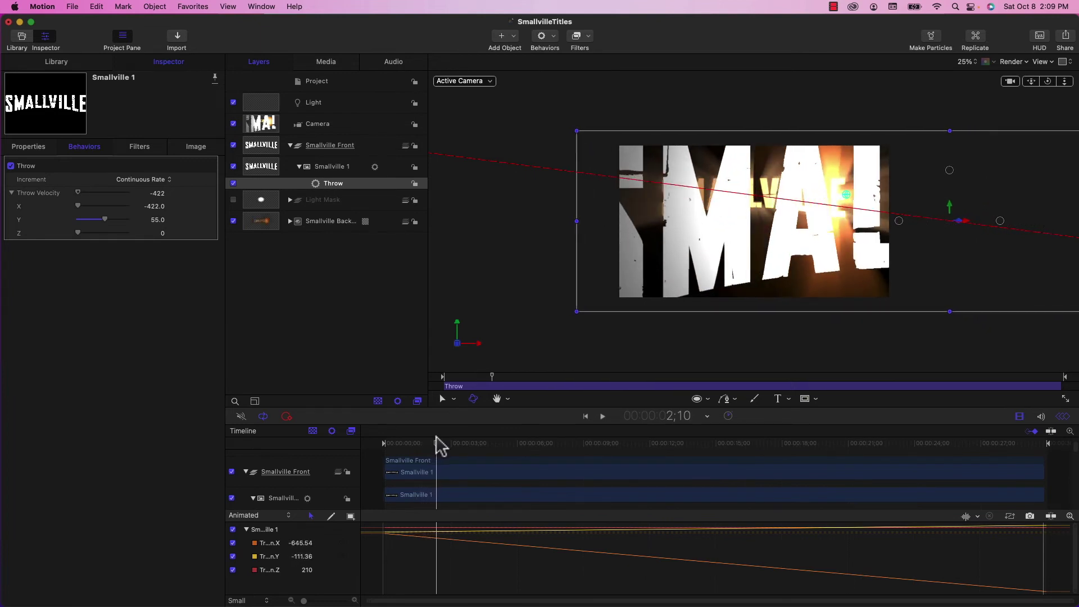
pyautogui.click(336, 147)
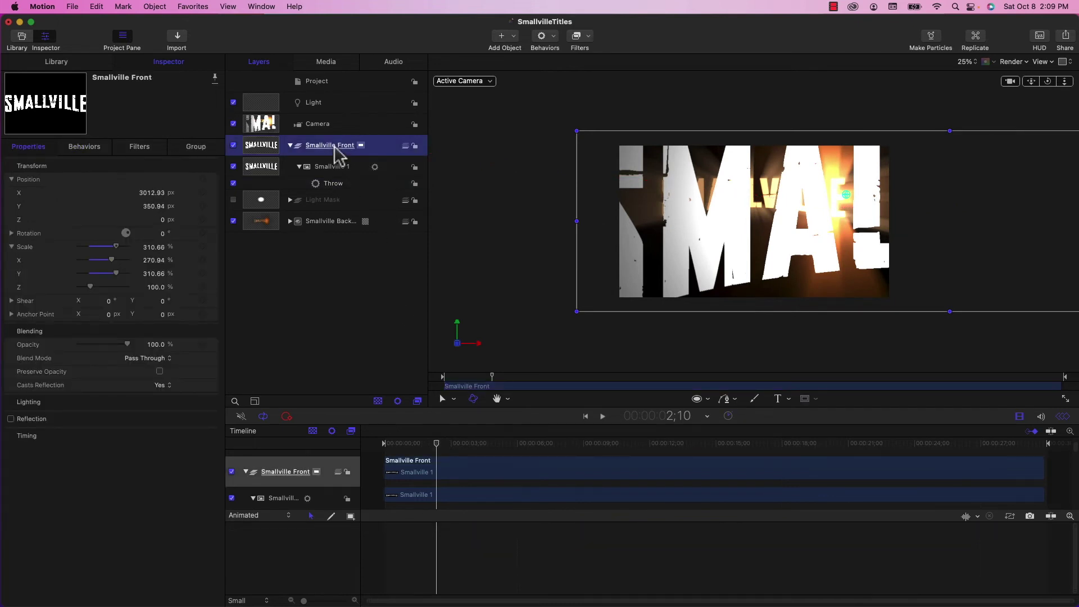
pyautogui.press('o')
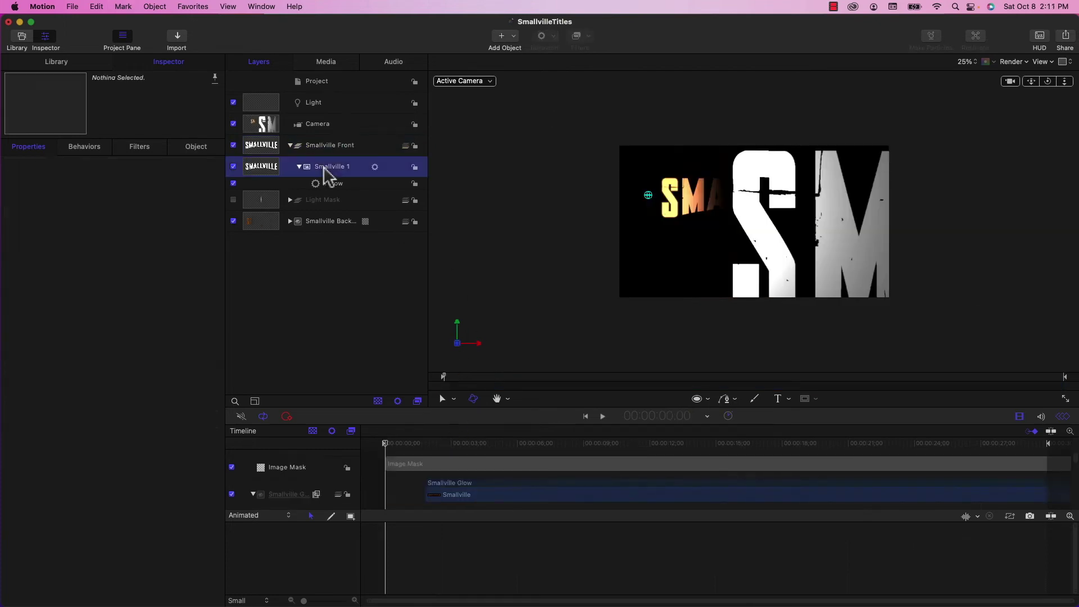
# Copy the Colorize filter from the Smallville Back group onto the Smallville 1 image
pyautogui.click(323, 167)
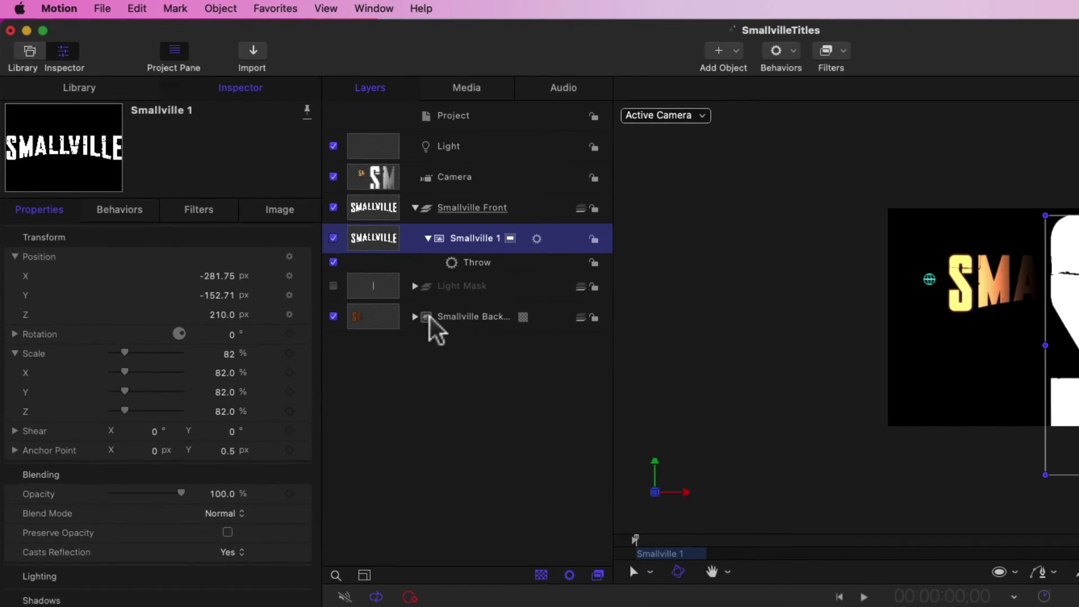
pyautogui.click(415, 317)
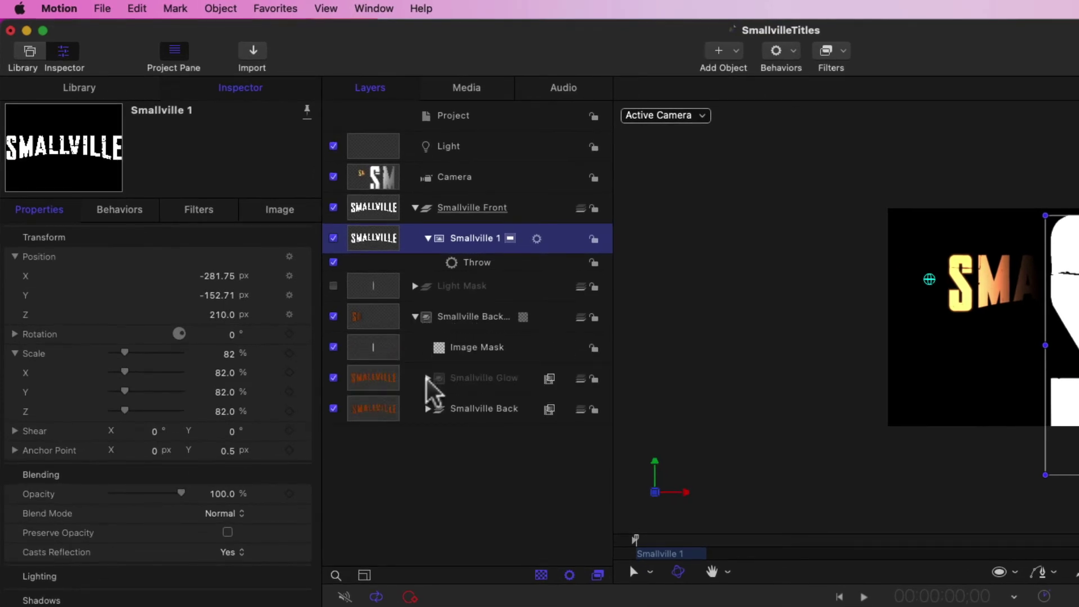
pyautogui.click(427, 408)
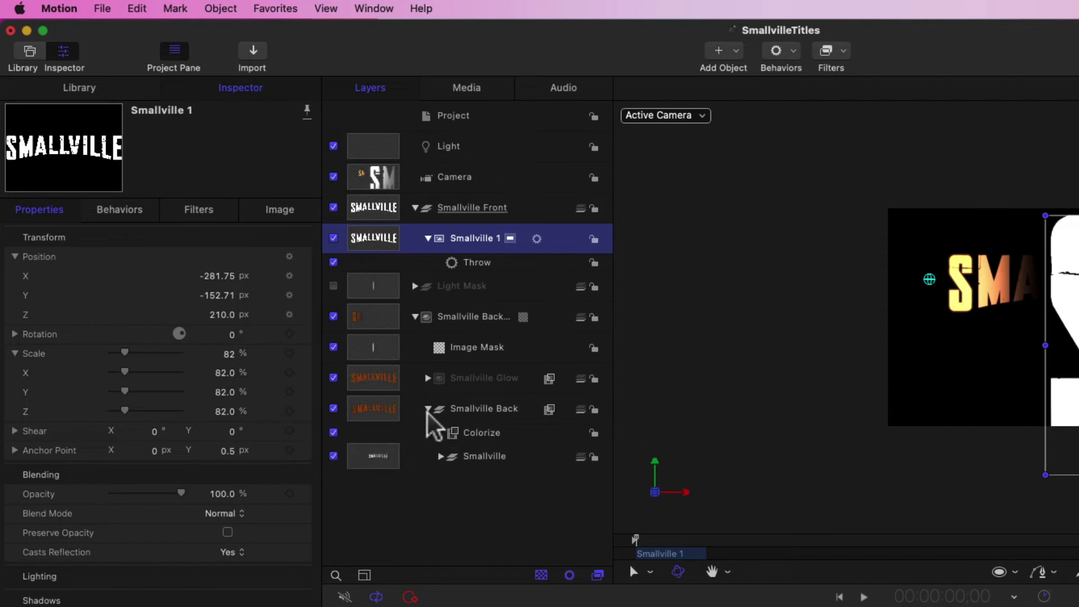
pyautogui.click(483, 434)
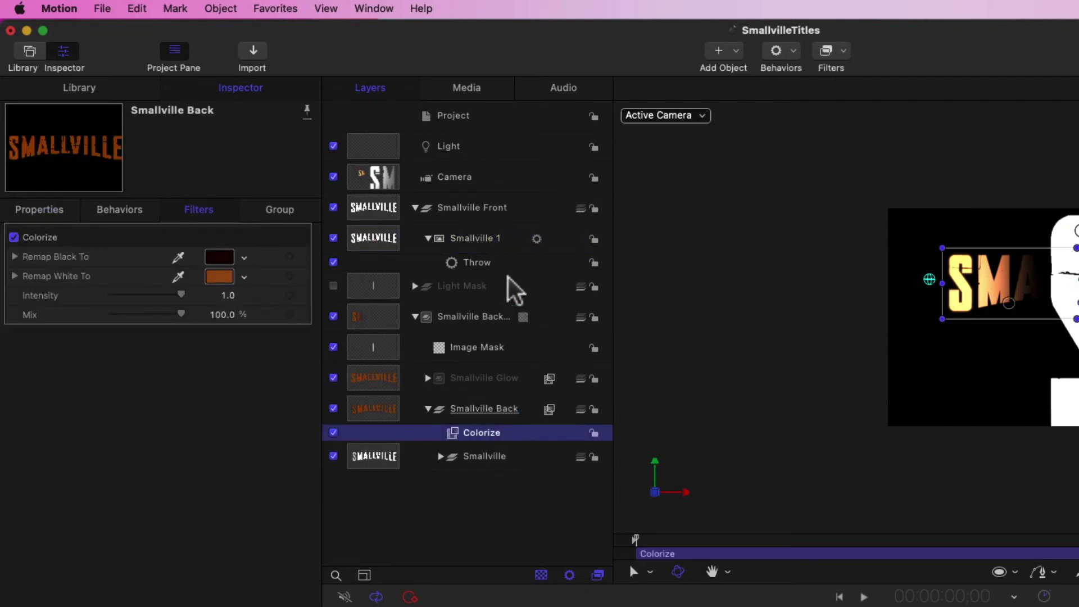
pyautogui.click(472, 239)
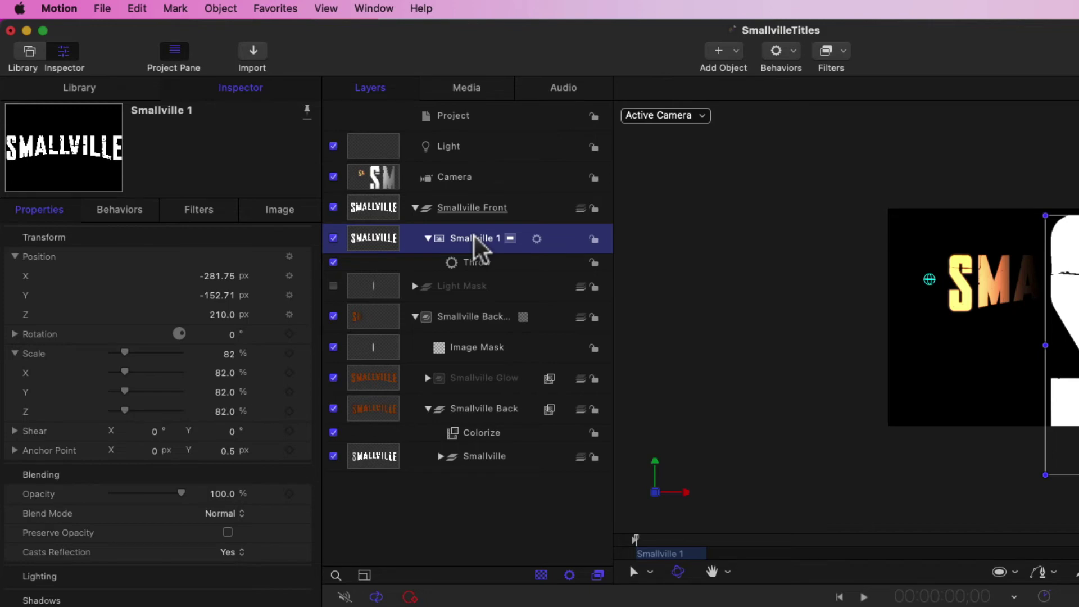
pyautogui.press('super+v')
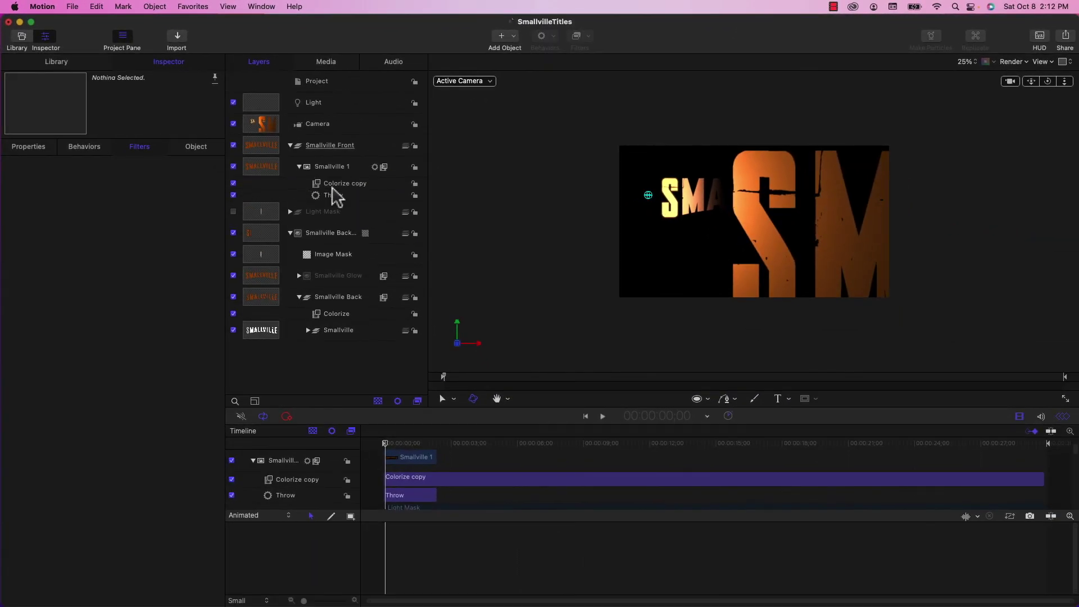
# Set the opacity of the Smallville 1 image to 45%
pyautogui.click(329, 168)
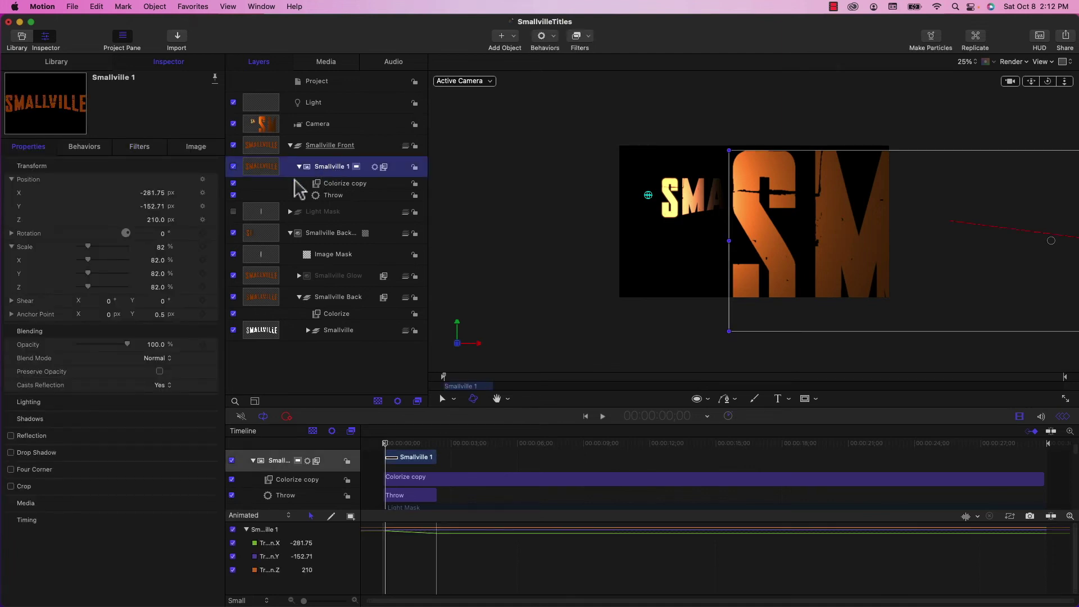
pyautogui.click(157, 345)
pyautogui.write('45')
pyautogui.press('Return')
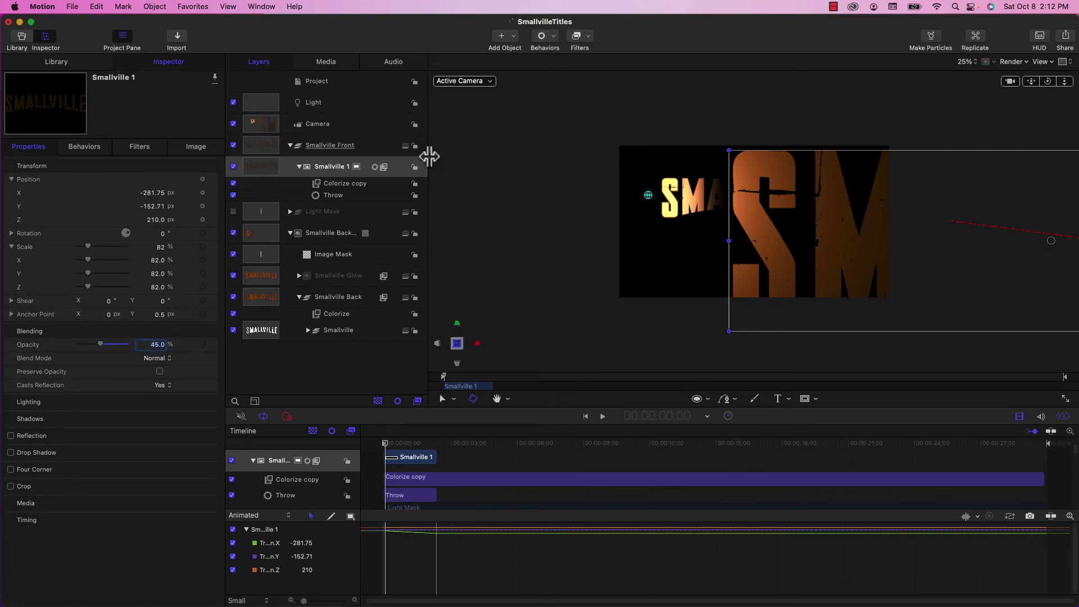
# Duplicate the Smallville 1 image in the Smallville Front group and rename the copy Smallville 2
pyautogui.moveTo(328, 179); pyautogui.dragTo(328, 182)
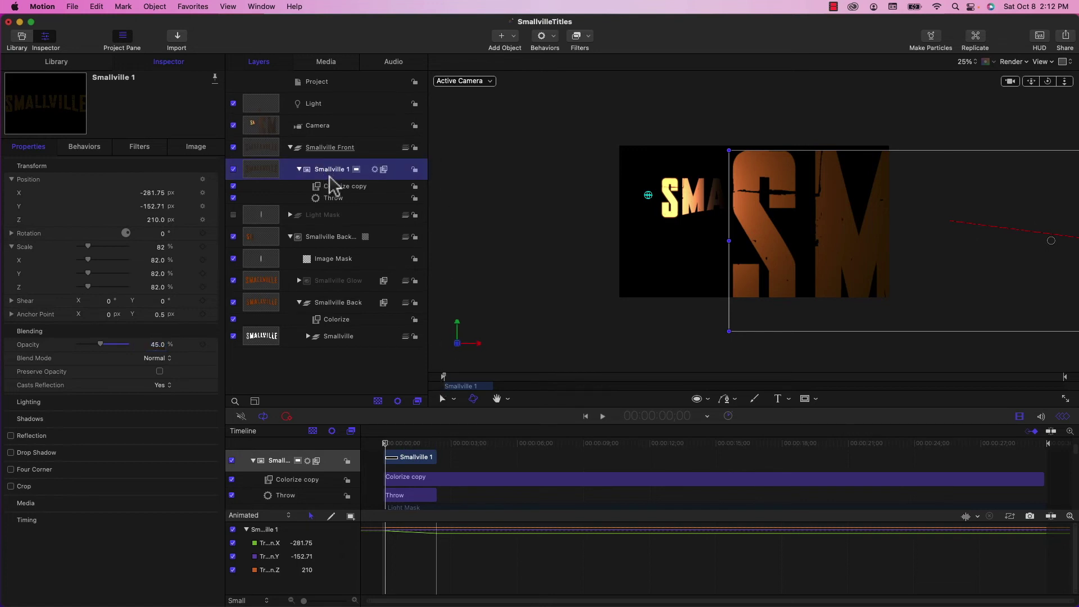
pyautogui.rightClick(328, 174)
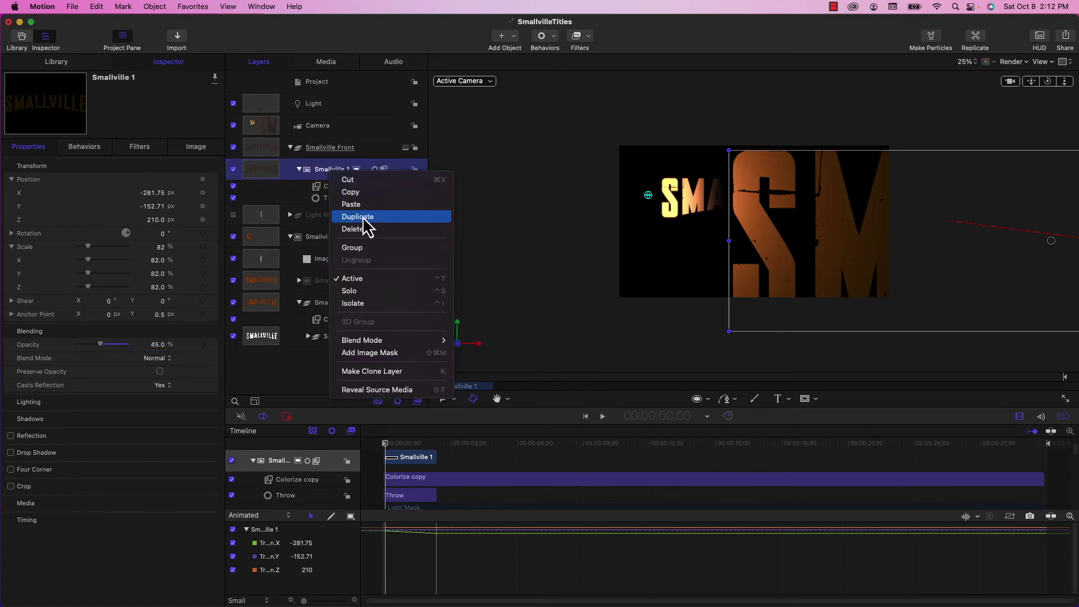
pyautogui.click(359, 218)
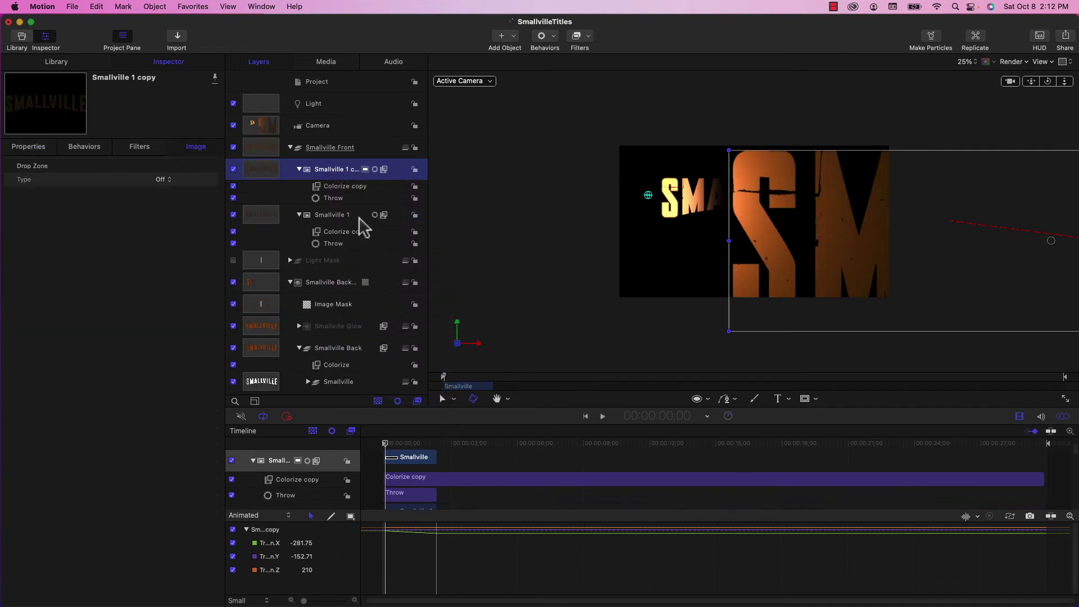
pyautogui.doubleClick(340, 170)
pyautogui.moveTo(344, 173); pyautogui.dragTo(380, 173)
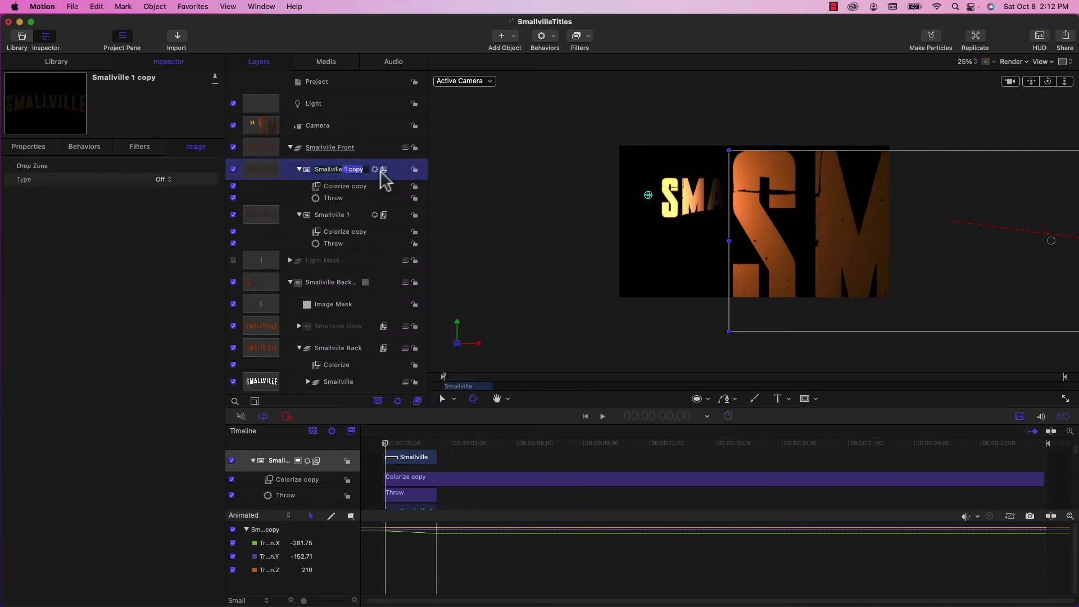
pyautogui.click(365, 187)
# Move the Smallville 2 image horizontally across the frame to an X position of about -1185 px
pyautogui.click(338, 199)
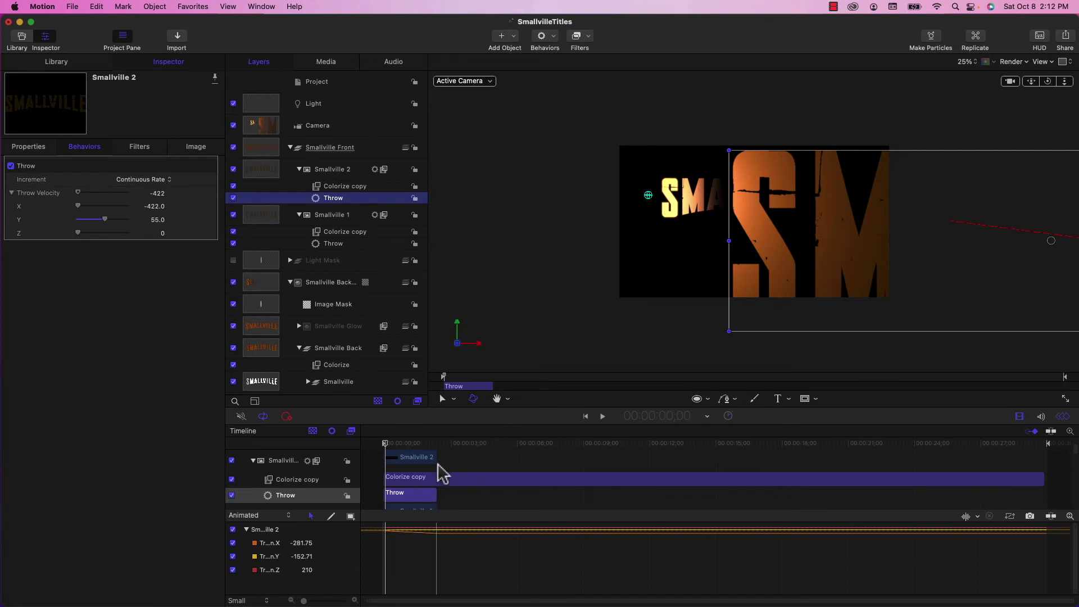
pyautogui.moveTo(411, 444); pyautogui.dragTo(378, 444)
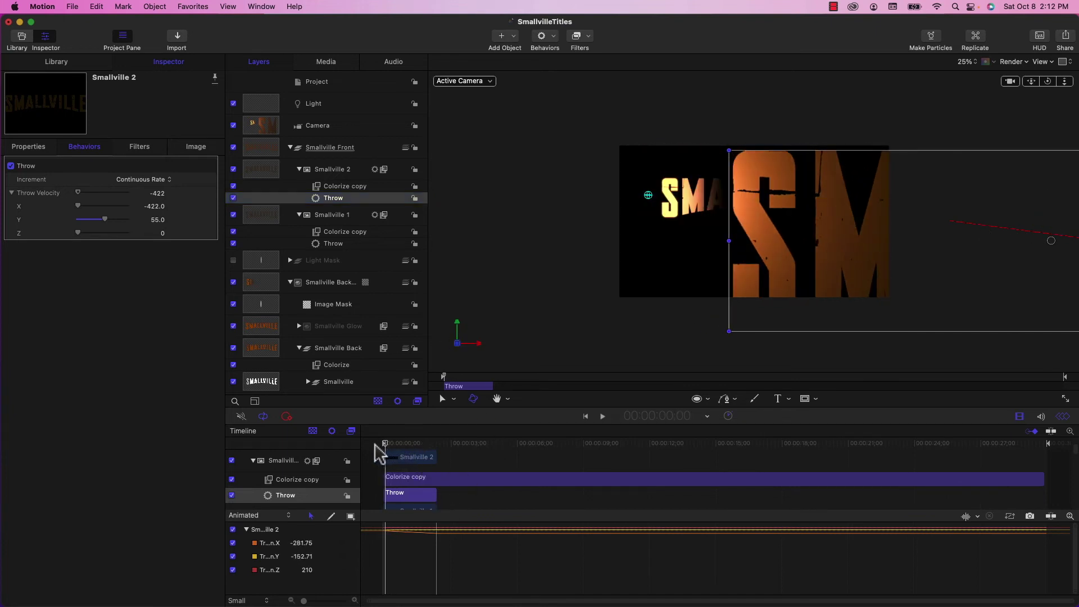
pyautogui.click(349, 174)
pyautogui.moveTo(899, 259); pyautogui.dragTo(513, 250)
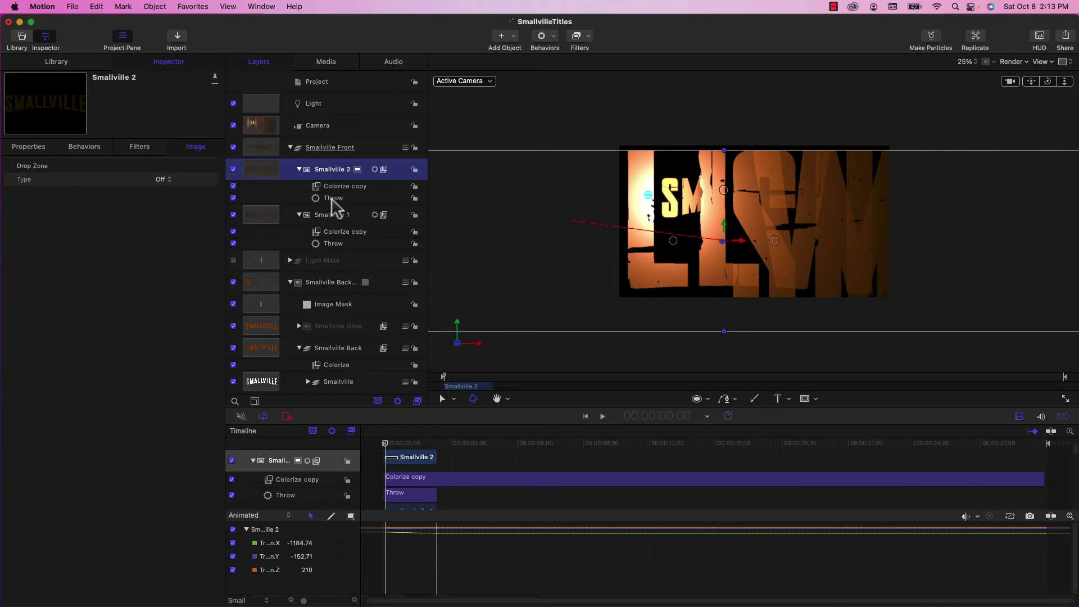
# Set the X velocity of the Smallville 2 image's Throw behavior to 110
pyautogui.click(331, 199)
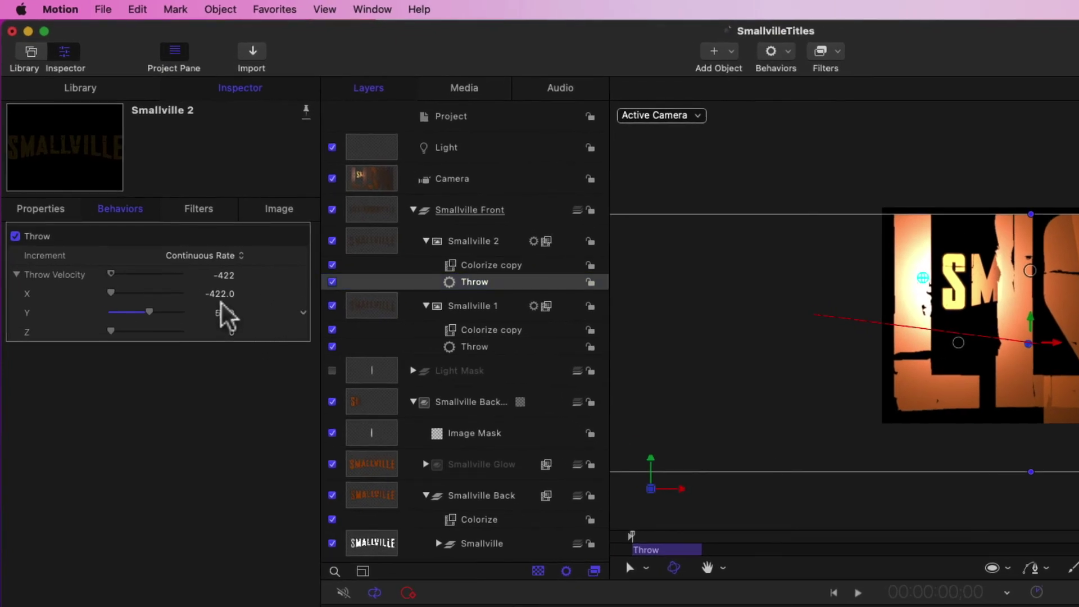
pyautogui.click(219, 293)
pyautogui.write('11')
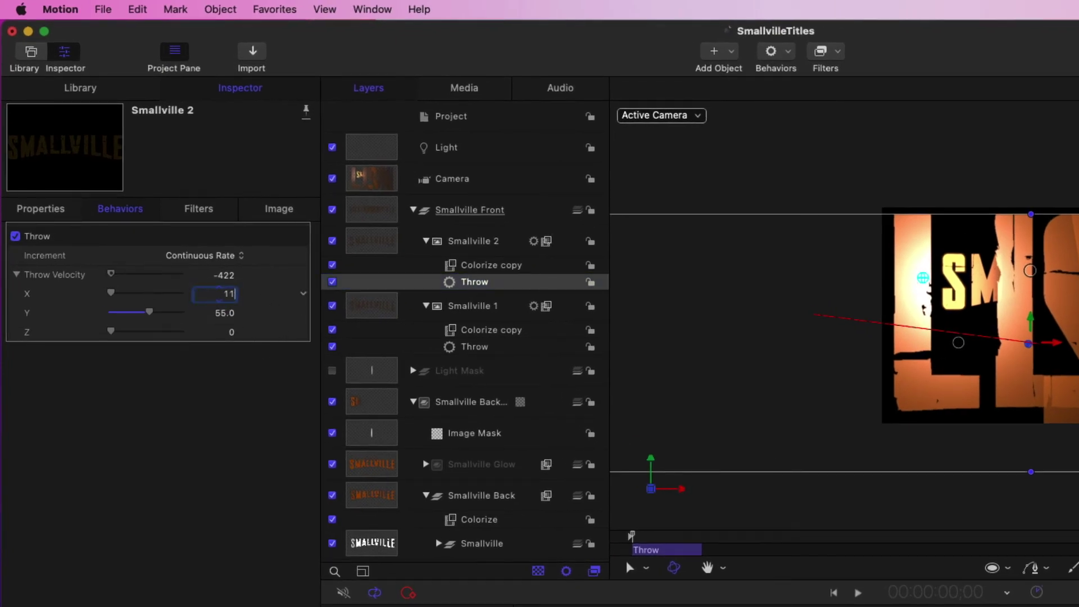
pyautogui.write('0')
pyautogui.press('Tab')
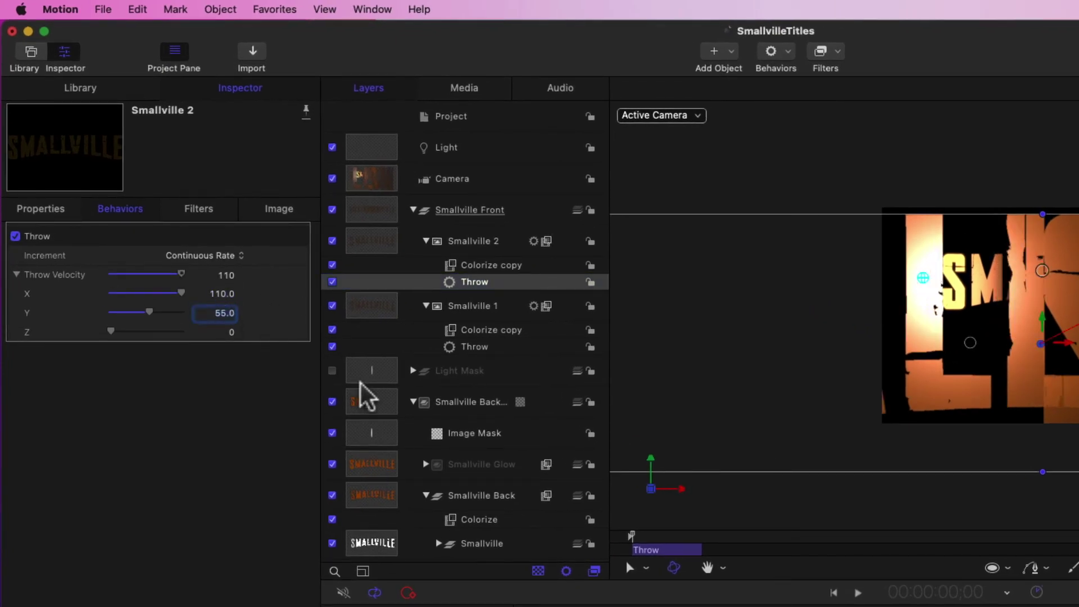
# Set the opacity of the Smallville 2 image to 30%
pyautogui.click(471, 243)
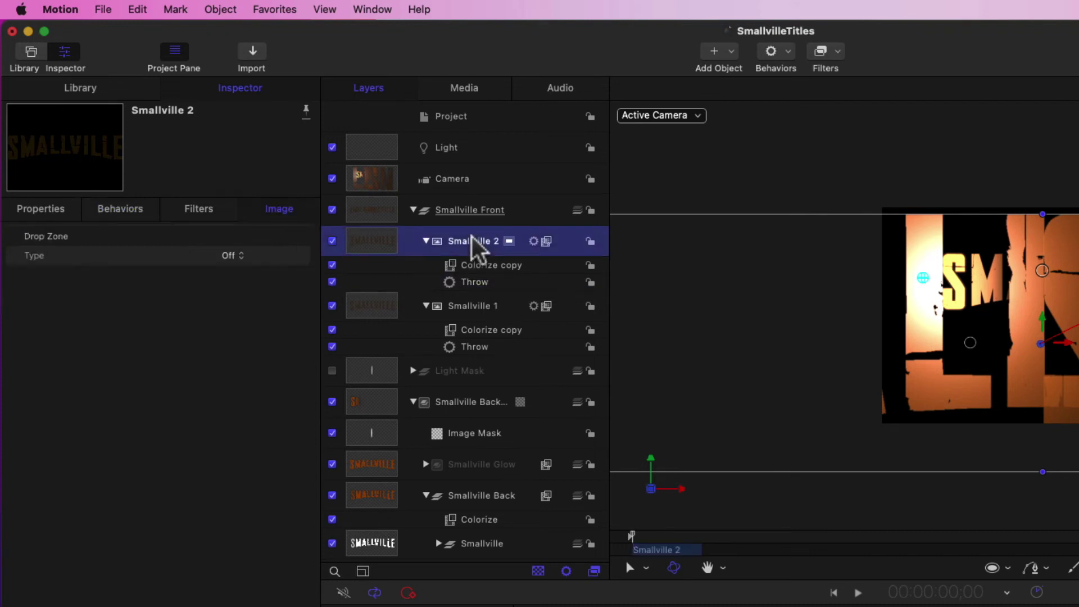
pyautogui.click(31, 214)
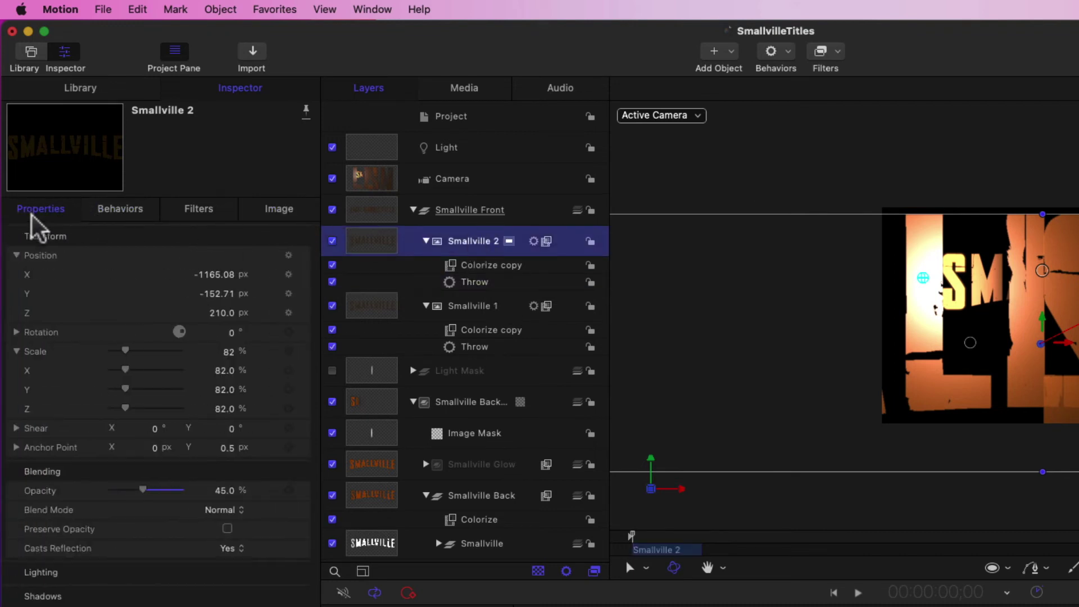
pyautogui.click(224, 490)
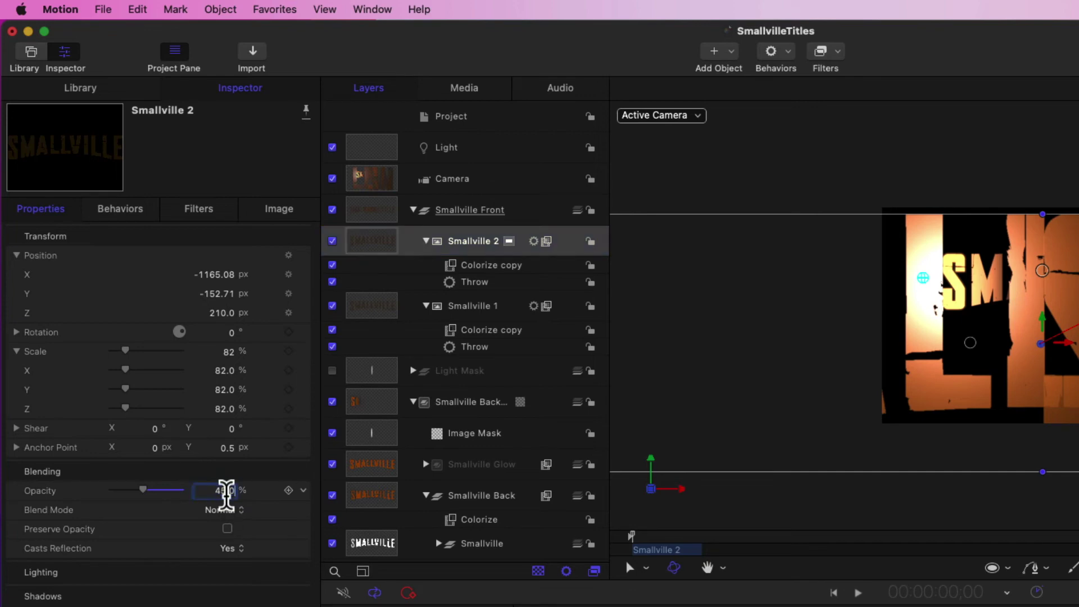
pyautogui.write('30')
pyautogui.press('Return')
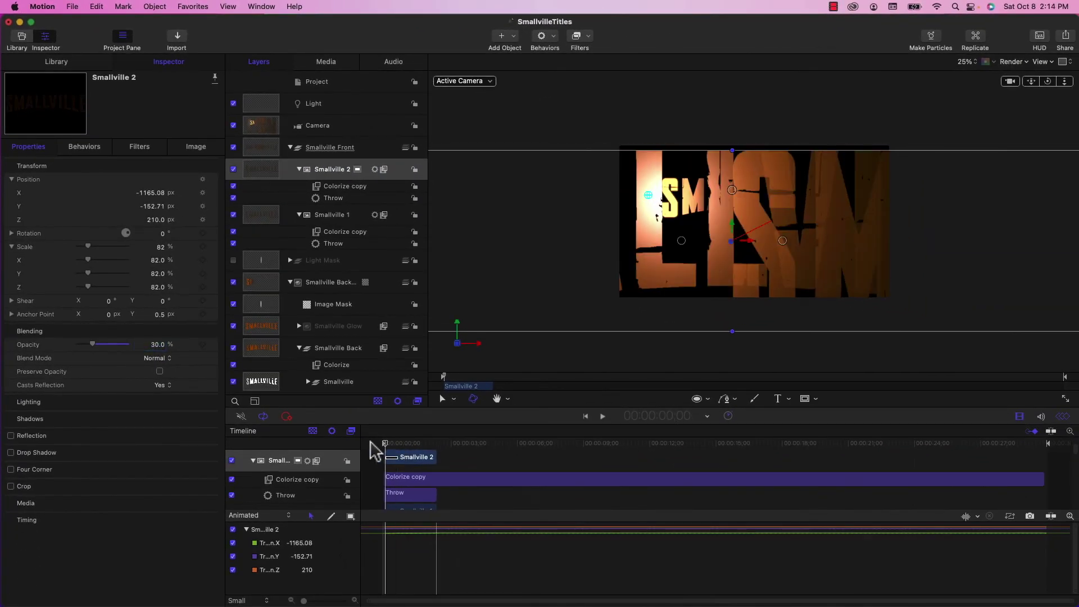
# Fit the canvas to the viewer and play back the title to check both foreground images drifting
pyautogui.click(965, 61)
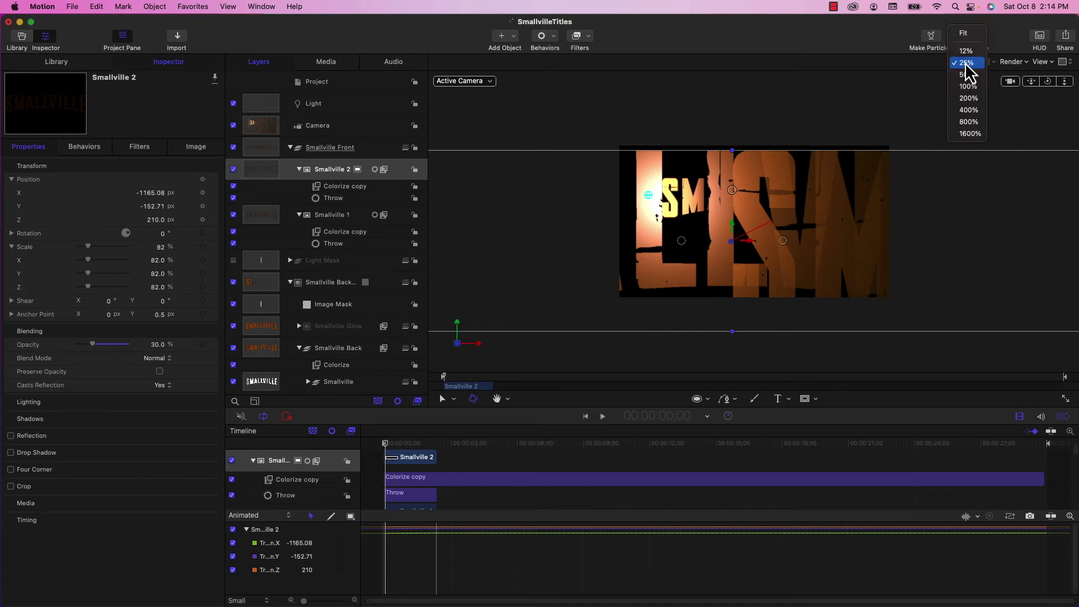
pyautogui.click(963, 34)
pyautogui.click(402, 448)
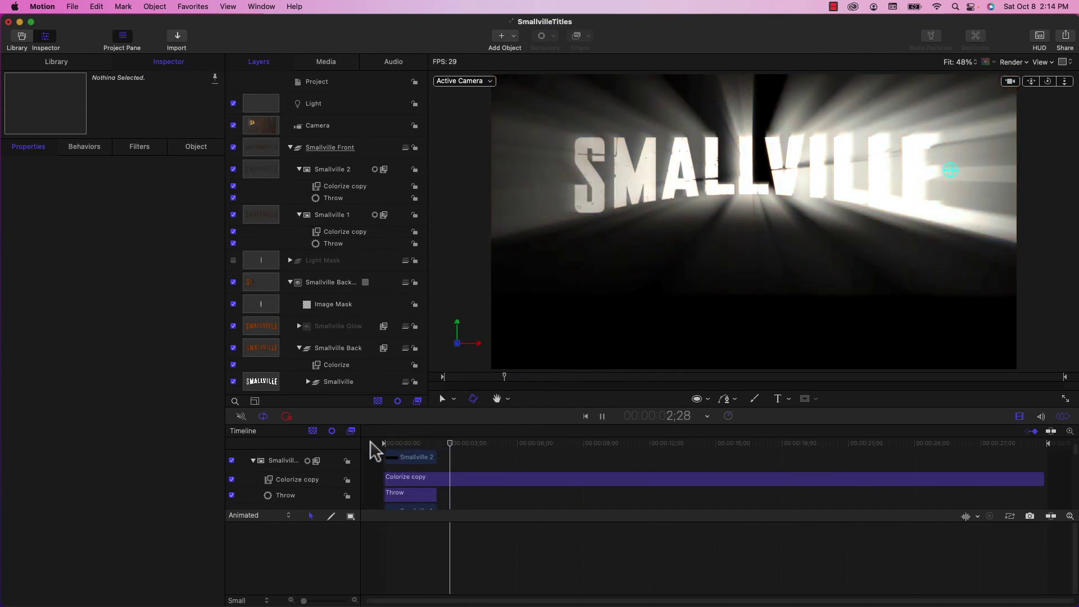
pyautogui.press('space')
pyautogui.moveTo(438, 442); pyautogui.dragTo(386, 442)
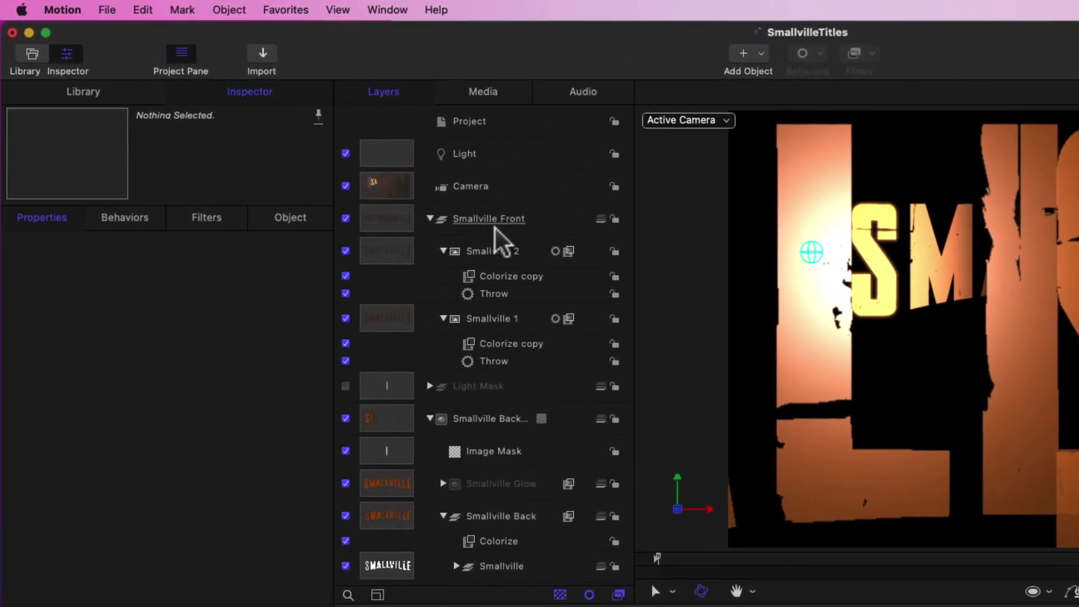
# Set the opacity of the Smallville Front group to 5% and play back the animation
pyautogui.click(488, 222)
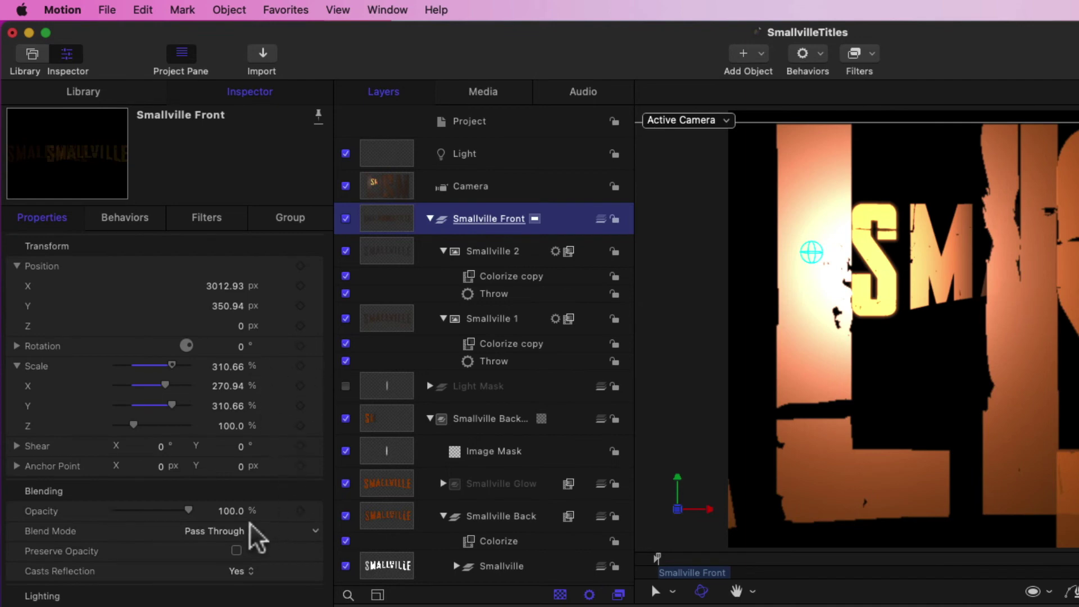
pyautogui.click(230, 510)
pyautogui.press('Return')
pyautogui.press('space')
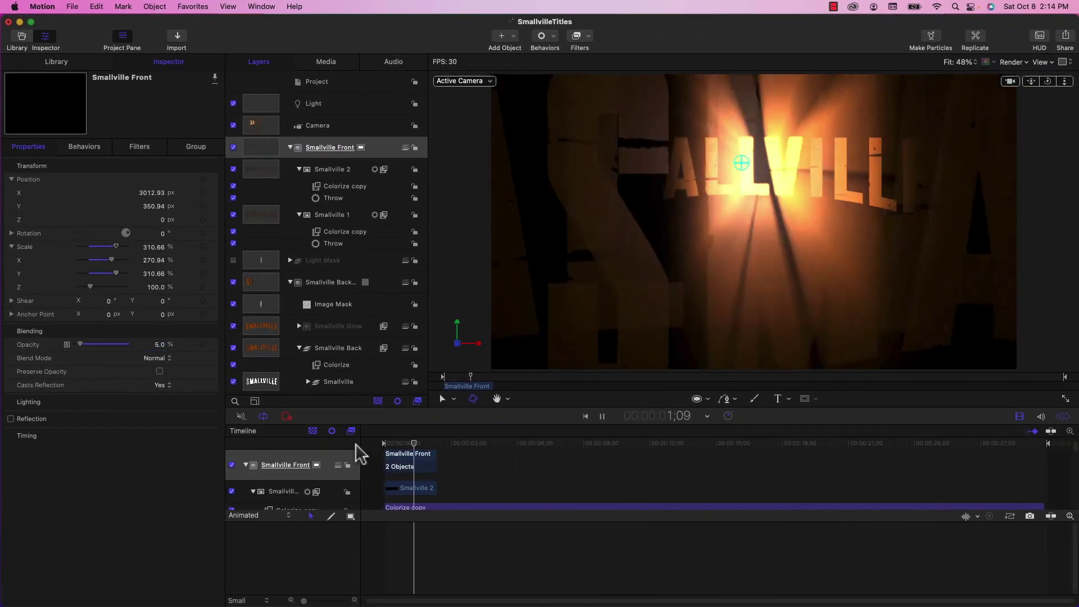
pyautogui.moveTo(429, 453)
pyautogui.mouseDown()
pyautogui.moveTo(408, 453)
pyautogui.moveTo(437, 443)
pyautogui.mouseUp()
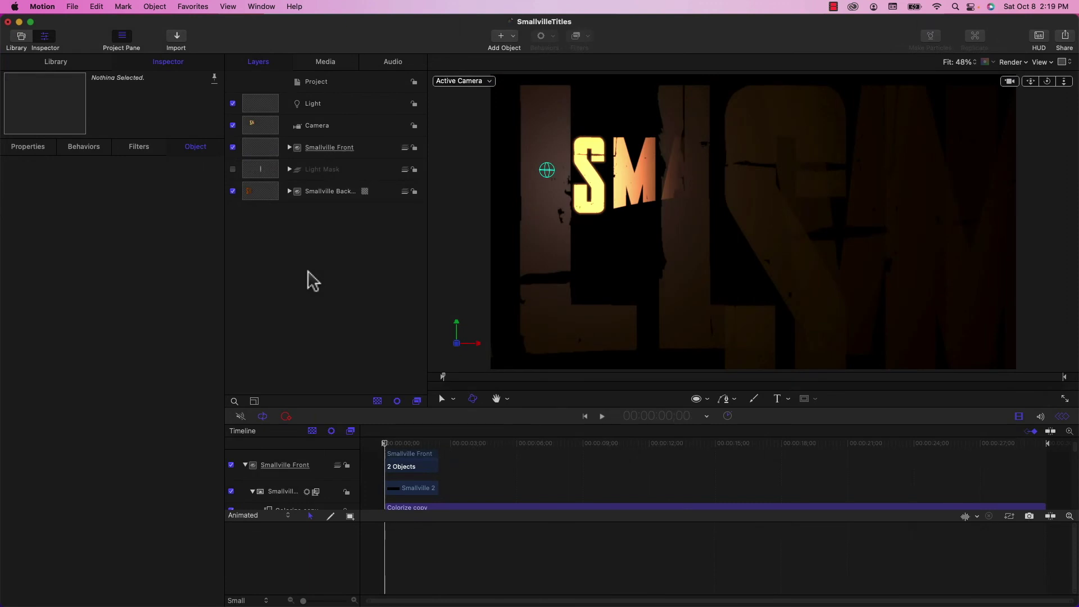
# Add a Fade In/Fade Out behavior to the Smallville Front group
pyautogui.click(327, 147)
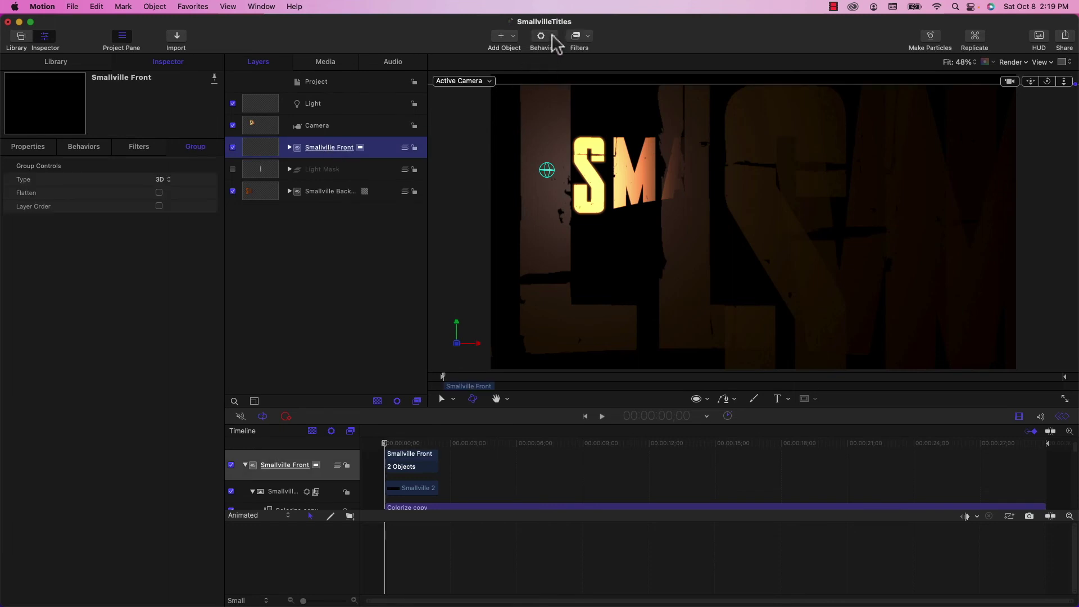
pyautogui.click(552, 35)
pyautogui.moveTo(546, 66)
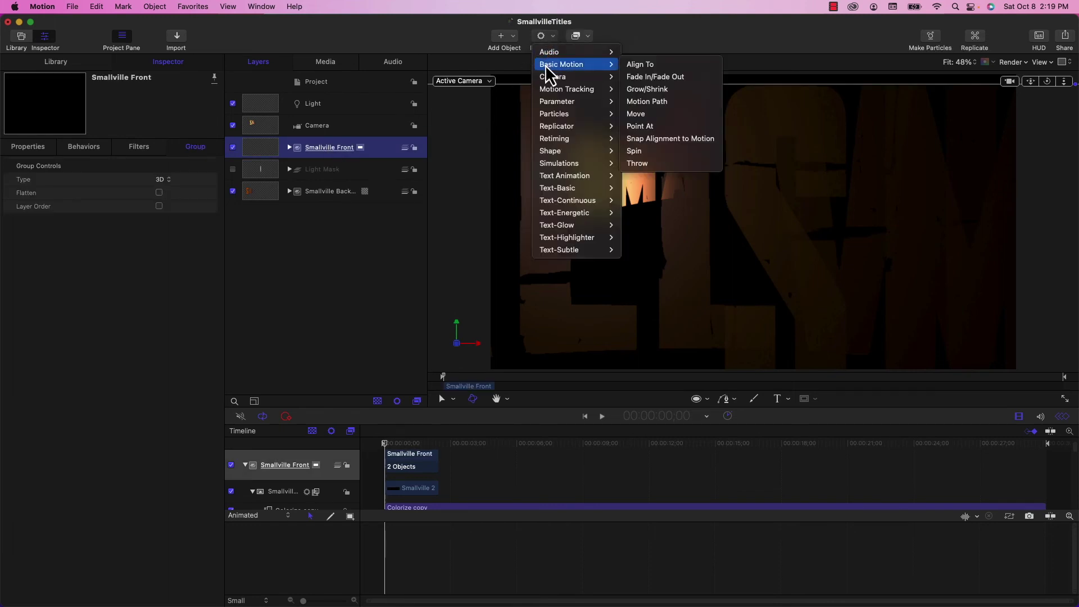
pyautogui.click(641, 77)
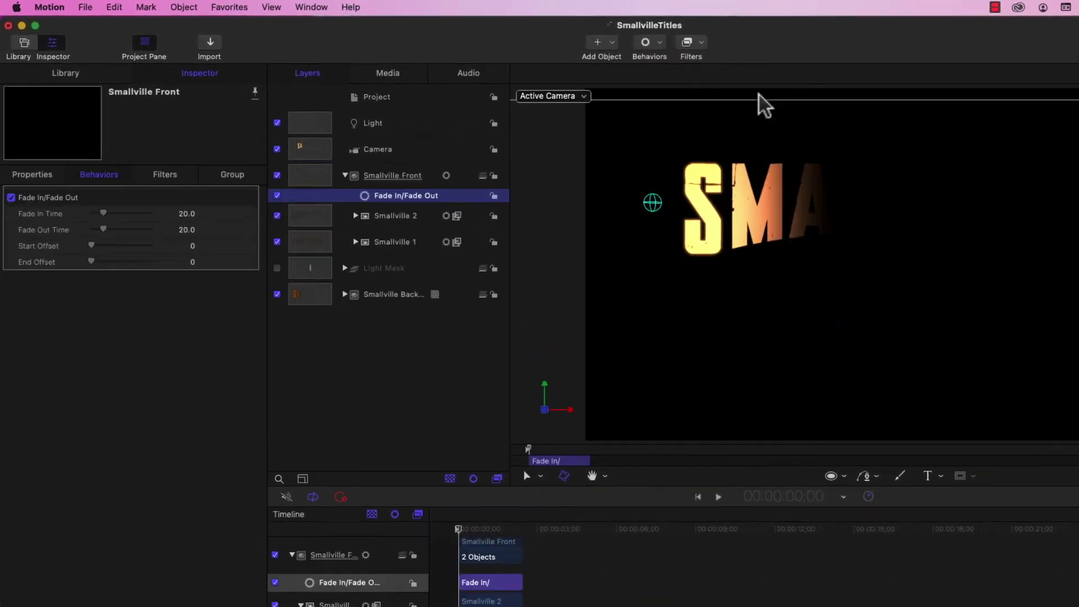
# Set the Smallville Front group's fade-in time to 5 and fade-out time to 30, and preview the fades
pyautogui.click(204, 234)
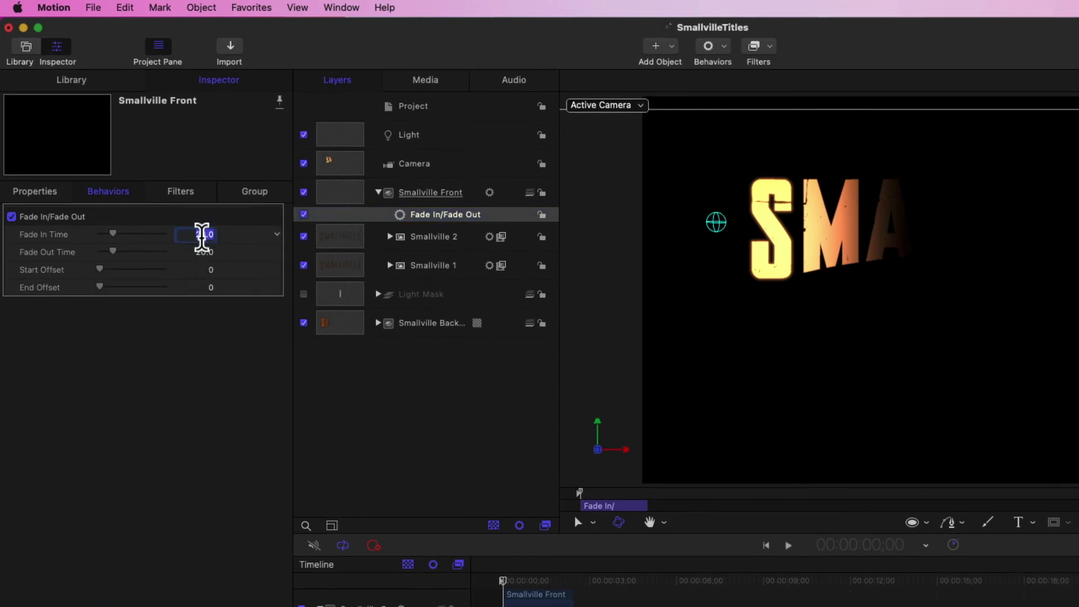
pyautogui.write('5')
pyautogui.click(212, 251)
pyautogui.write('30')
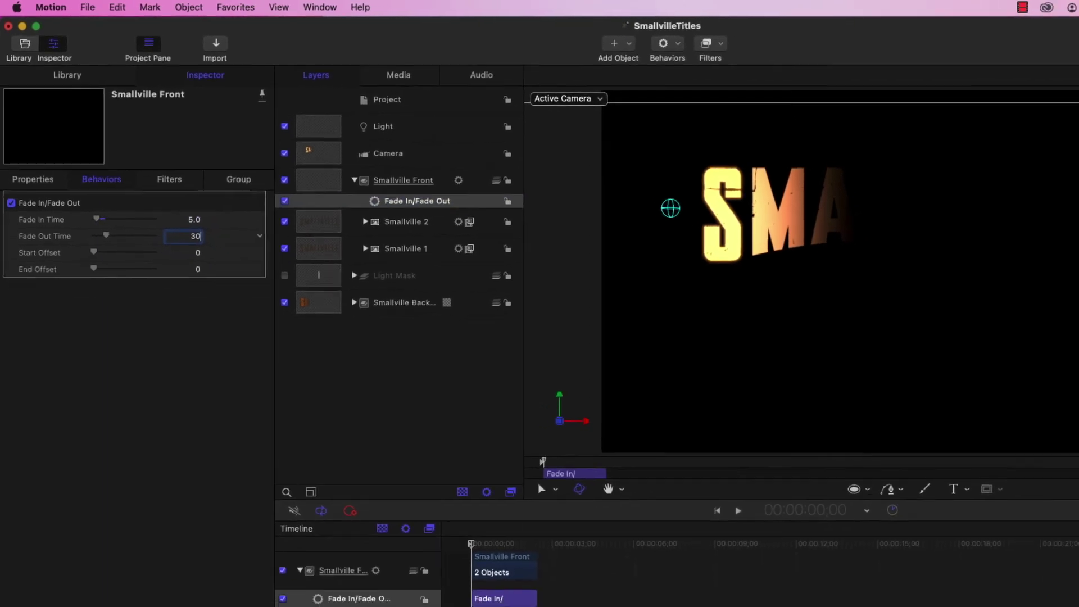
pyautogui.click(372, 459)
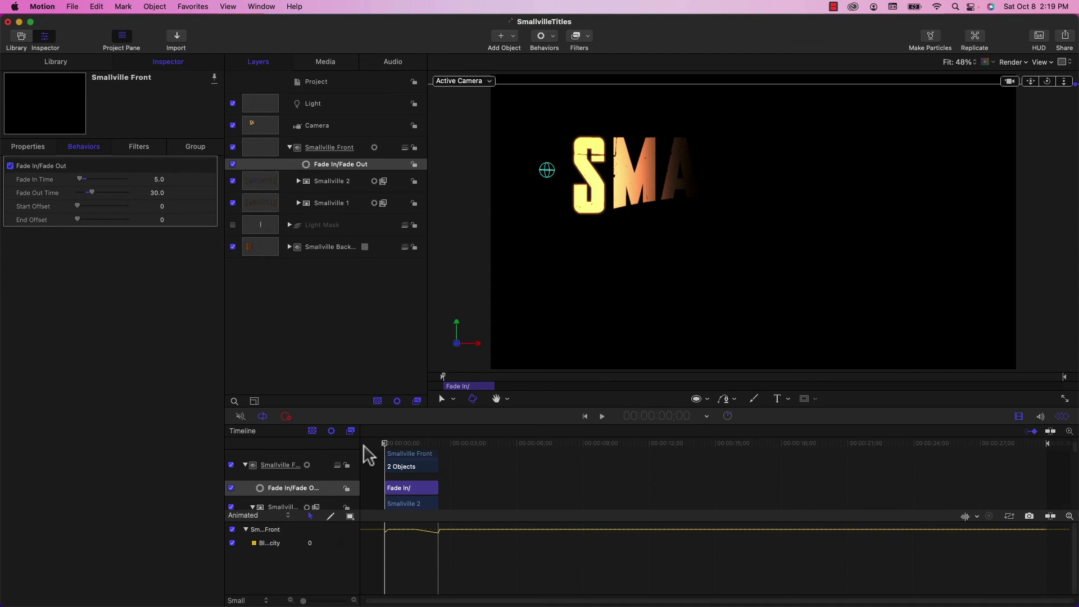
pyautogui.press('space')
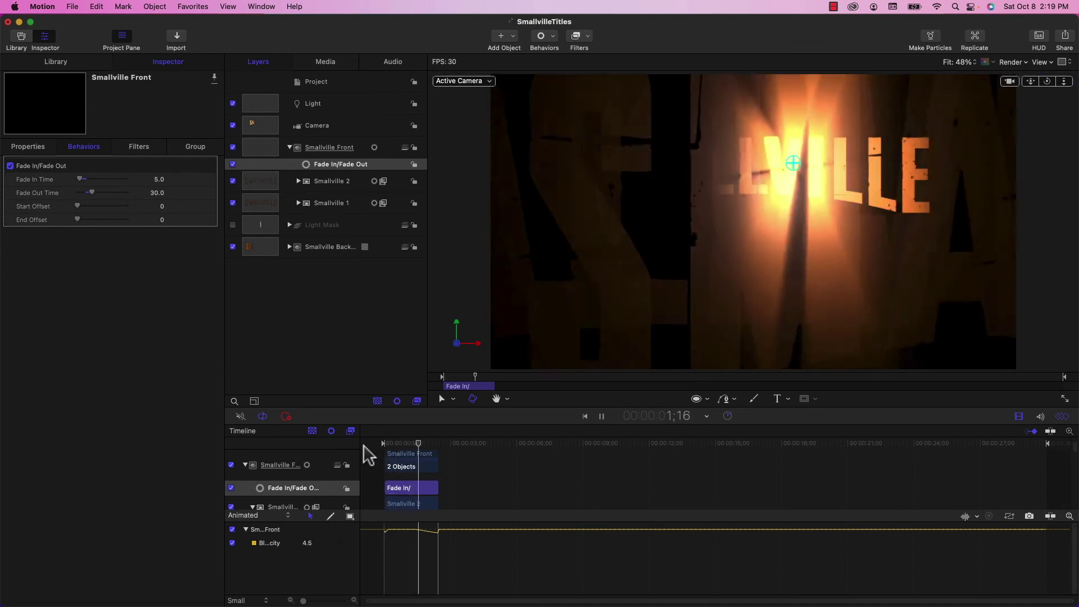
pyautogui.press('space')
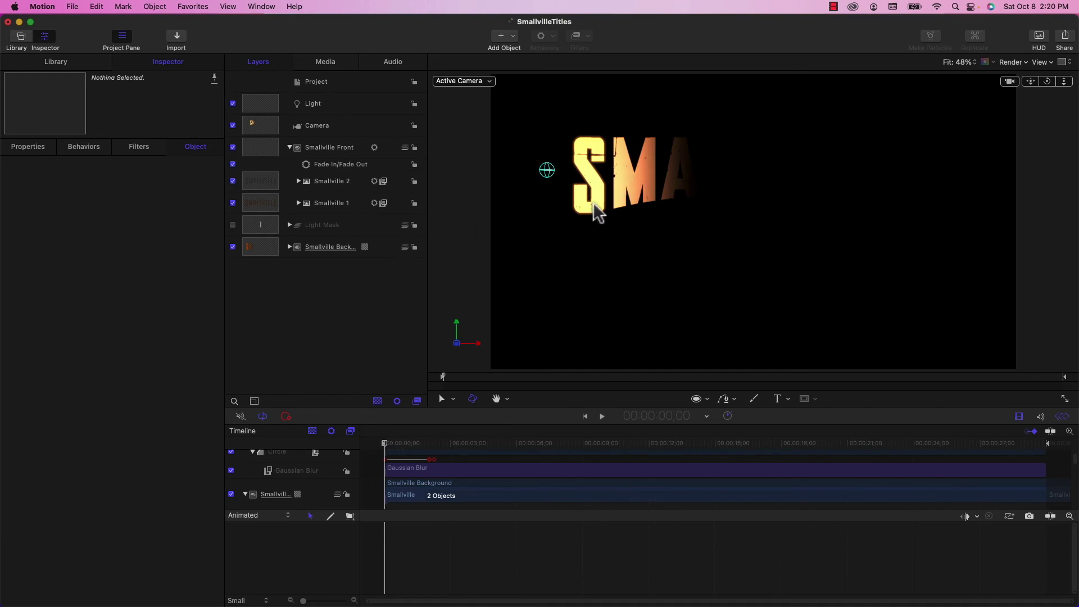
# Add a Fade In/Fade Out behavior to the Smallville Background group
pyautogui.click(331, 247)
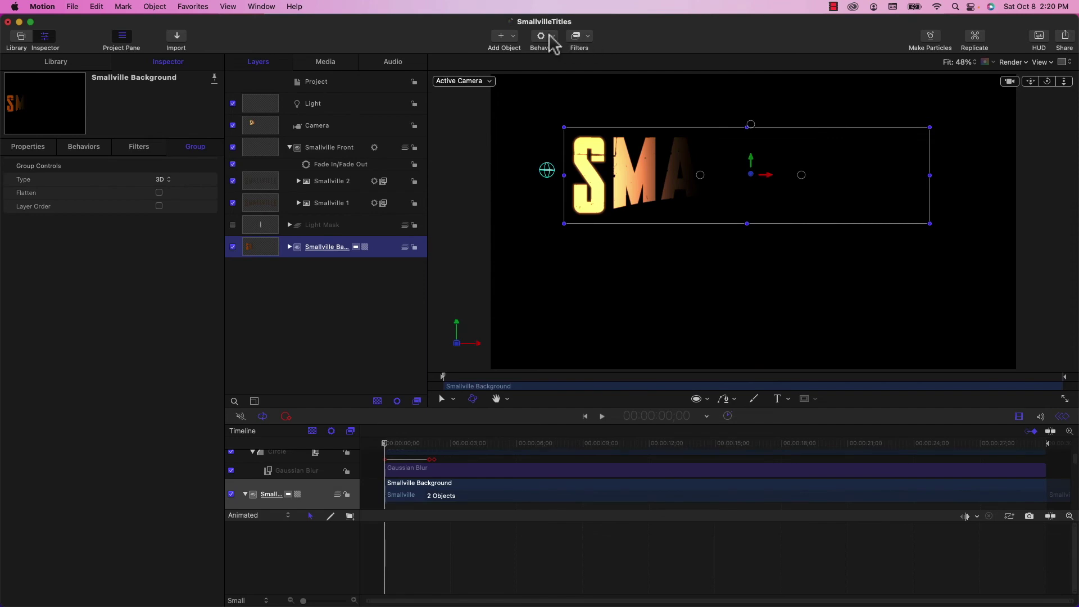
pyautogui.click(554, 40)
pyautogui.moveTo(544, 66)
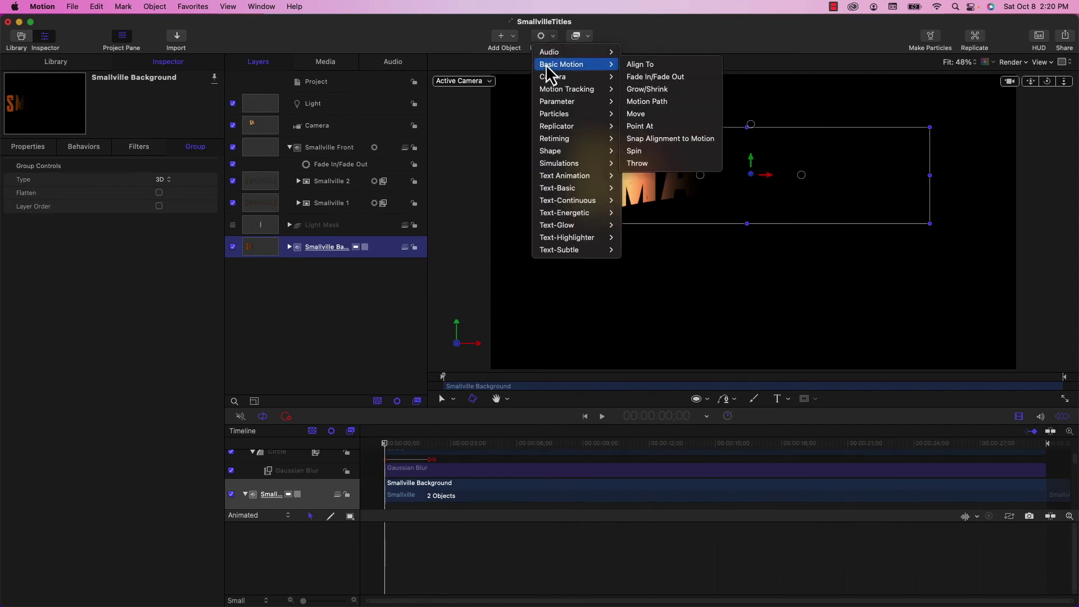
pyautogui.click(652, 77)
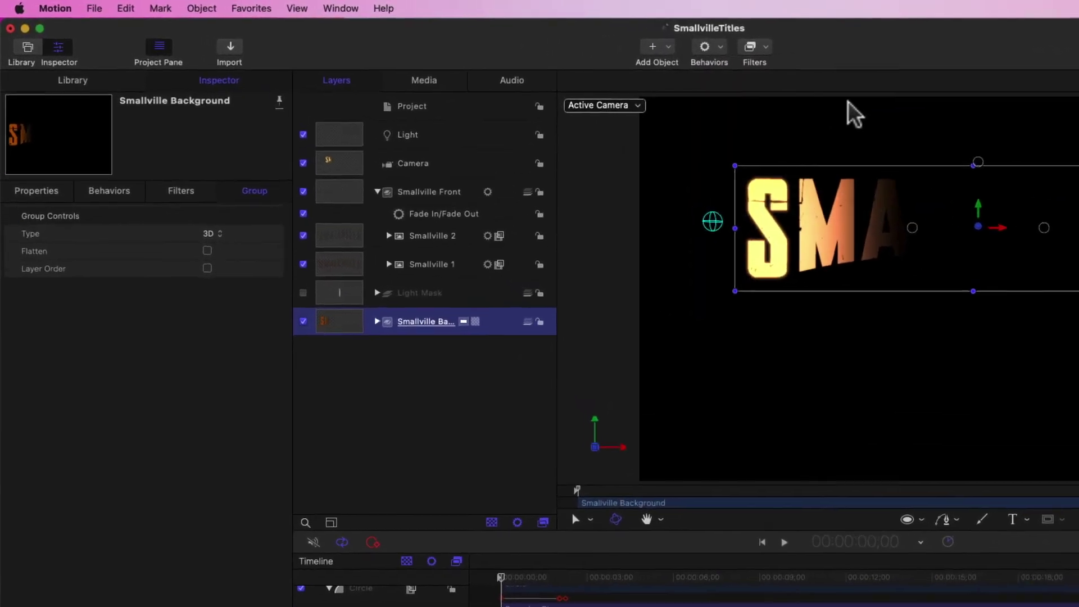
# Set the Smallville Background group's fade-in time to 5 and its fade-out time to 0
pyautogui.doubleClick(196, 232)
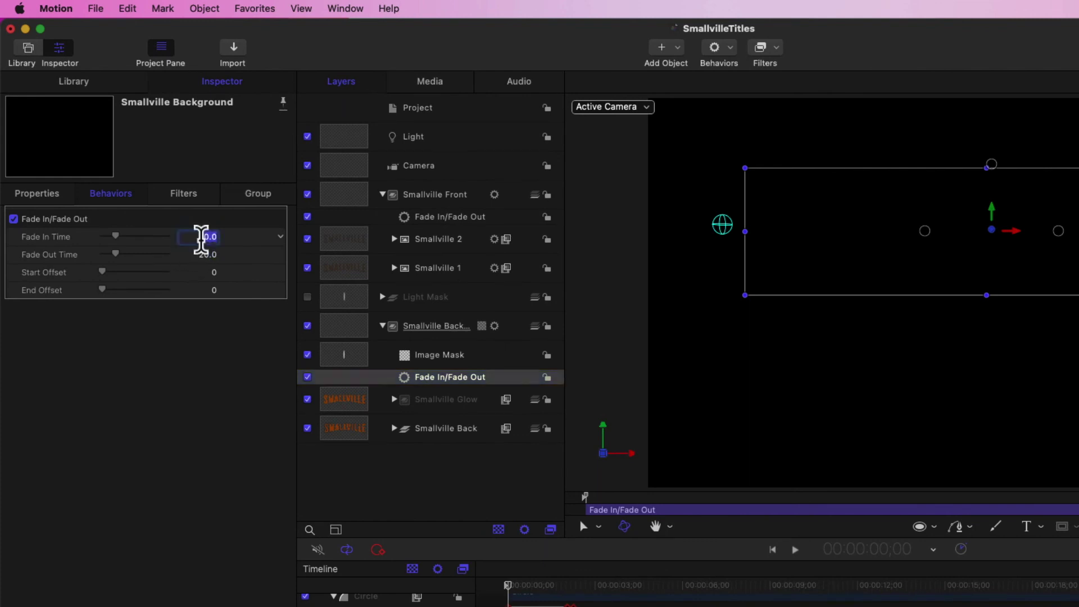
pyautogui.write('5')
pyautogui.press('Tab')
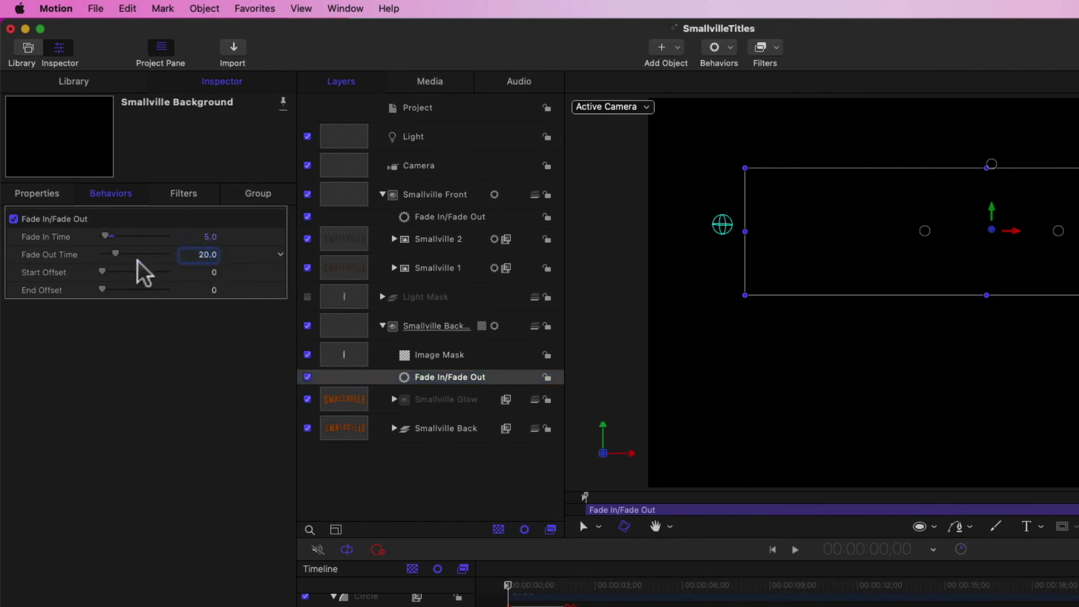
pyautogui.moveTo(112, 254); pyautogui.dragTo(72, 254)
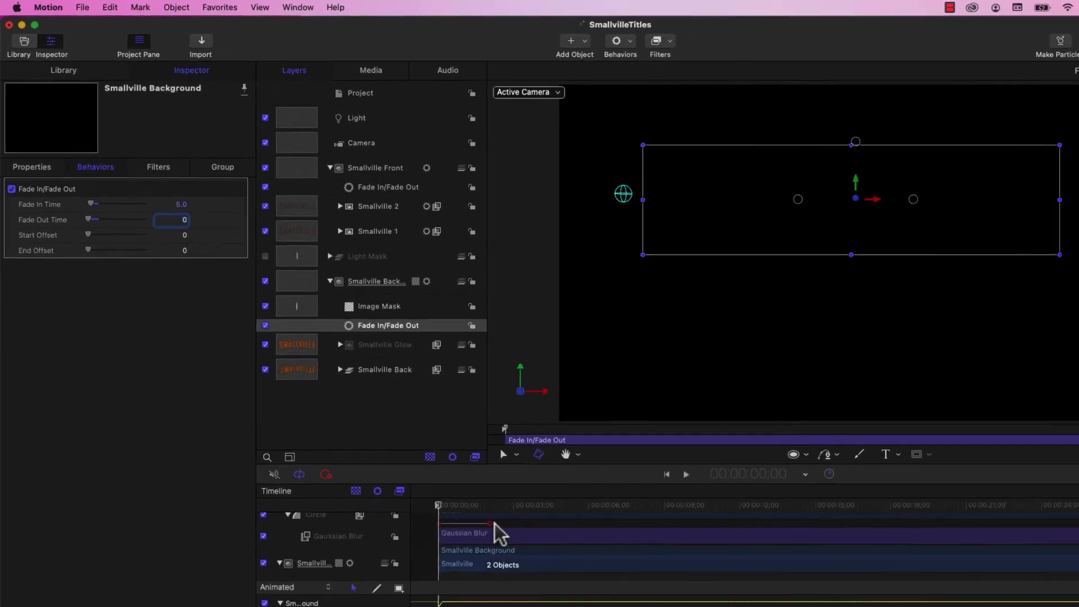
pyautogui.click(439, 505)
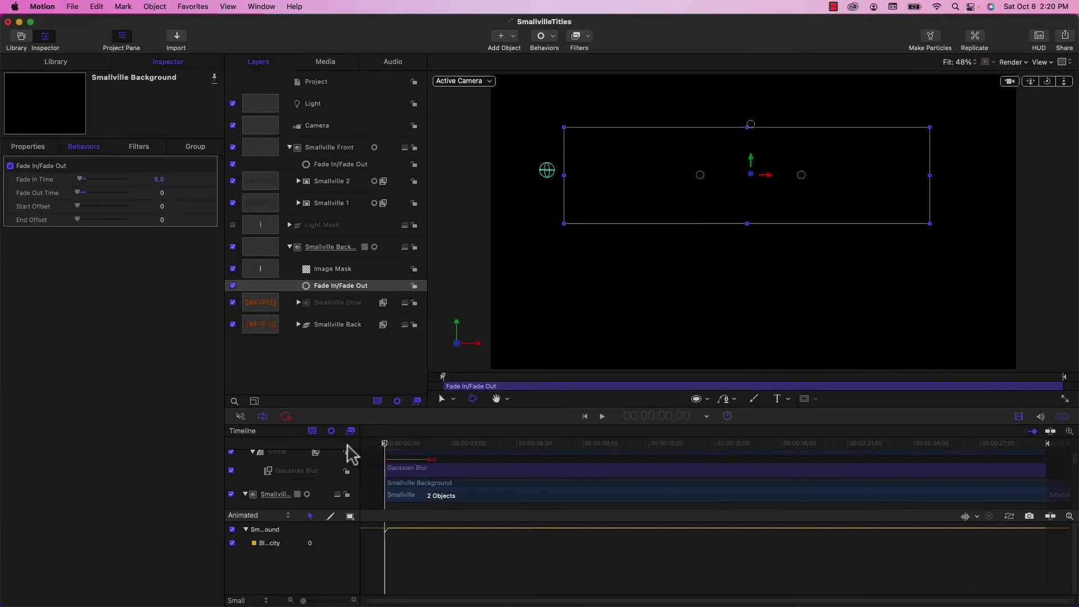
# Play back the opening to check the background fade-in, and scrub back to 1;28
pyautogui.press('space')
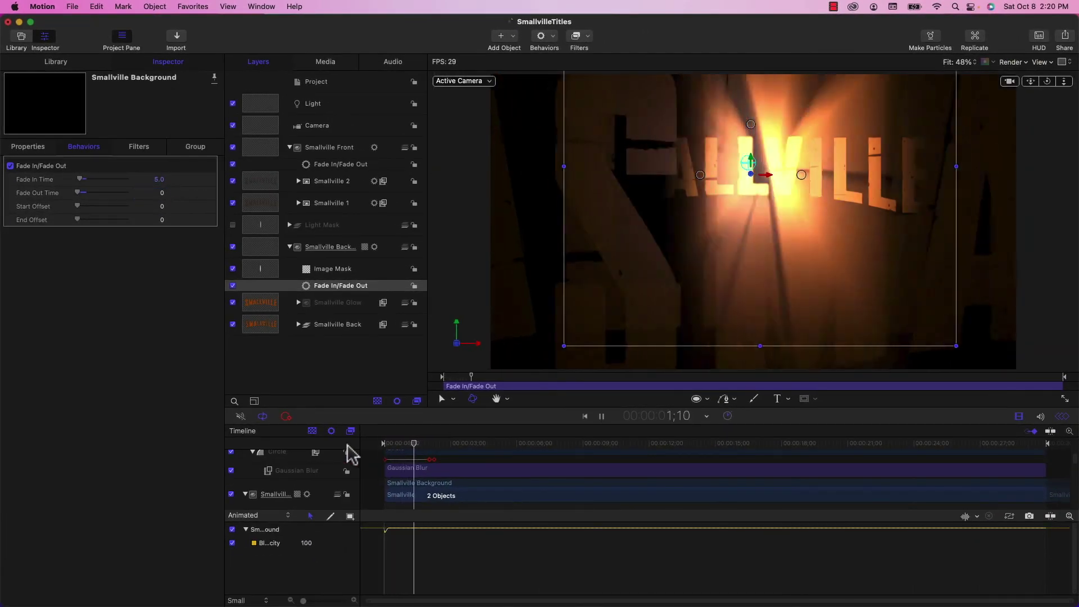
pyautogui.press('space')
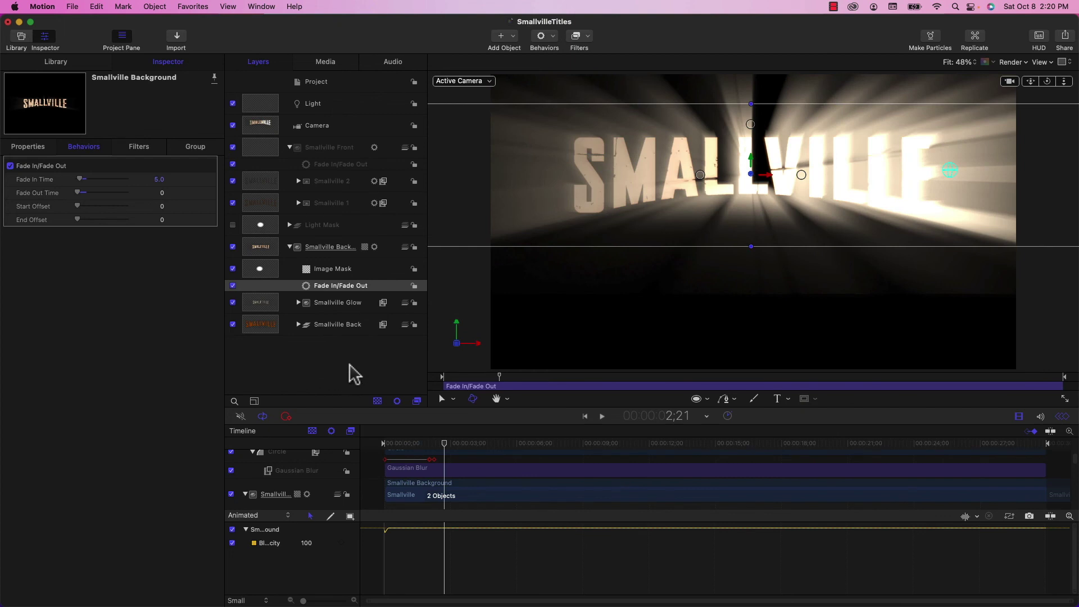
pyautogui.click(354, 373)
pyautogui.moveTo(445, 445); pyautogui.dragTo(422, 446)
pyautogui.moveTo(424, 444); pyautogui.dragTo(427, 445)
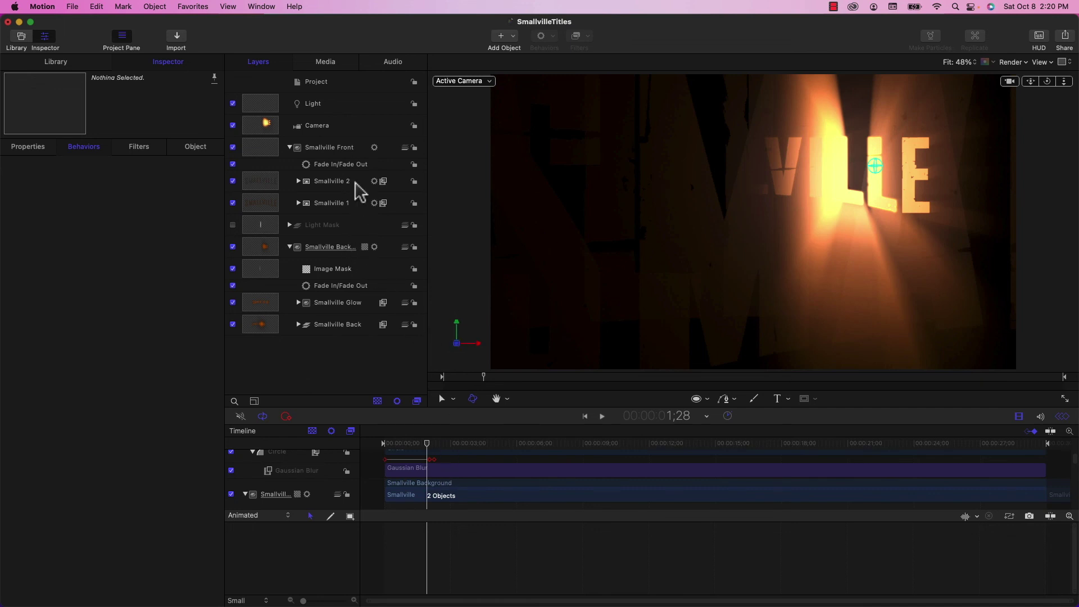
# Show the transform properties of the Circle in the Light Mask group and go to its next scale keyframe
pyautogui.click(290, 224)
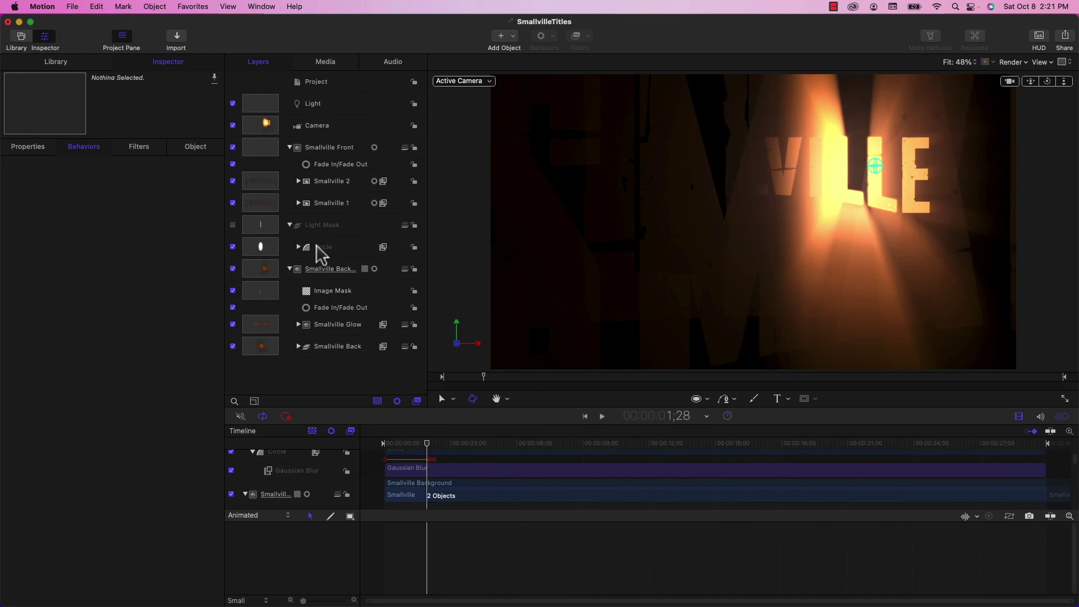
pyautogui.click(316, 245)
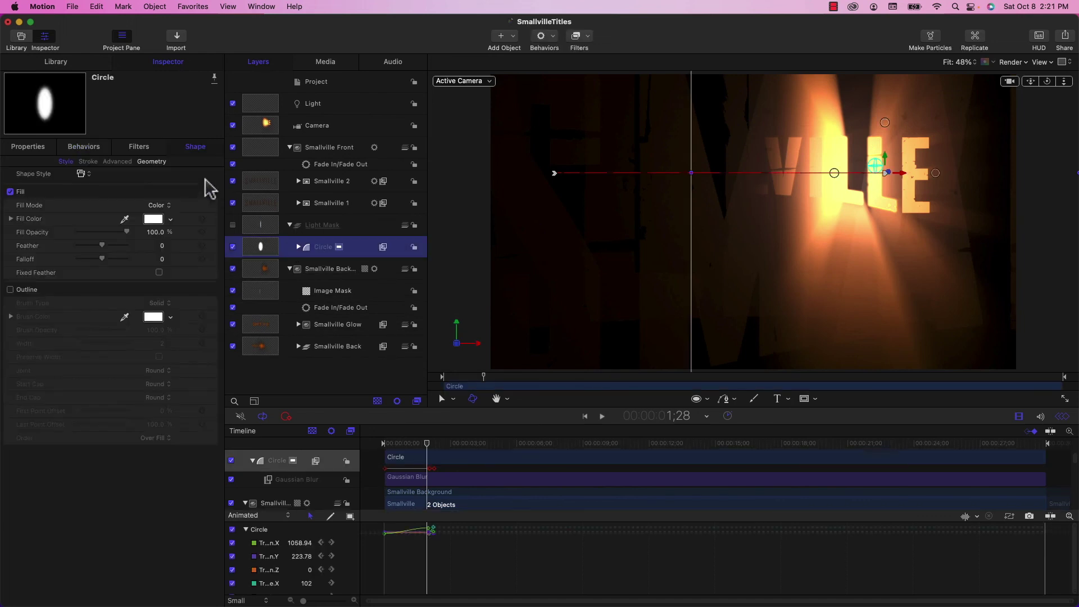
pyautogui.click(36, 145)
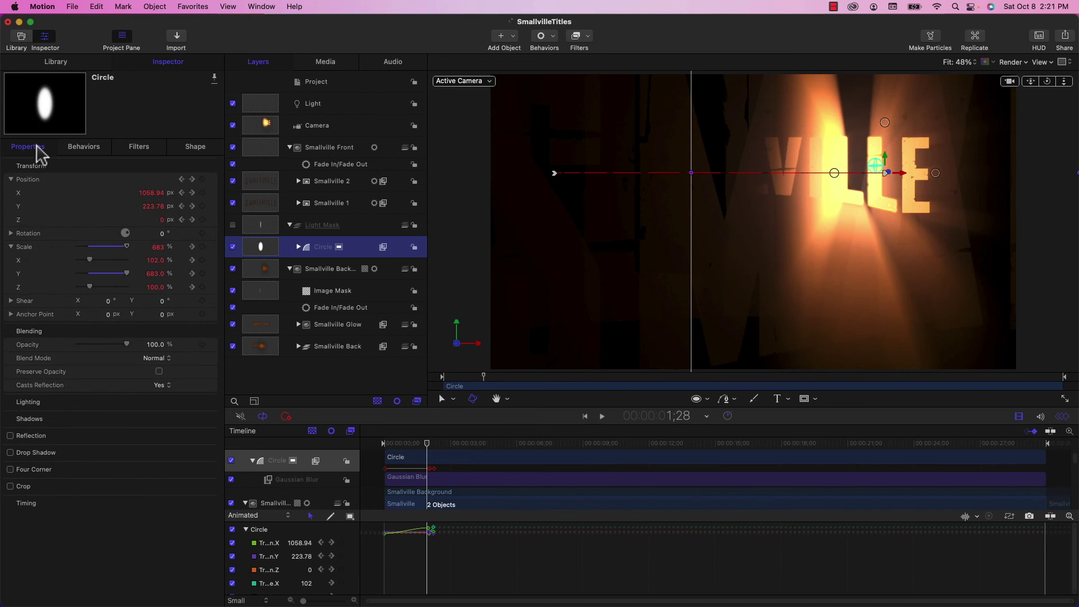
pyautogui.click(192, 246)
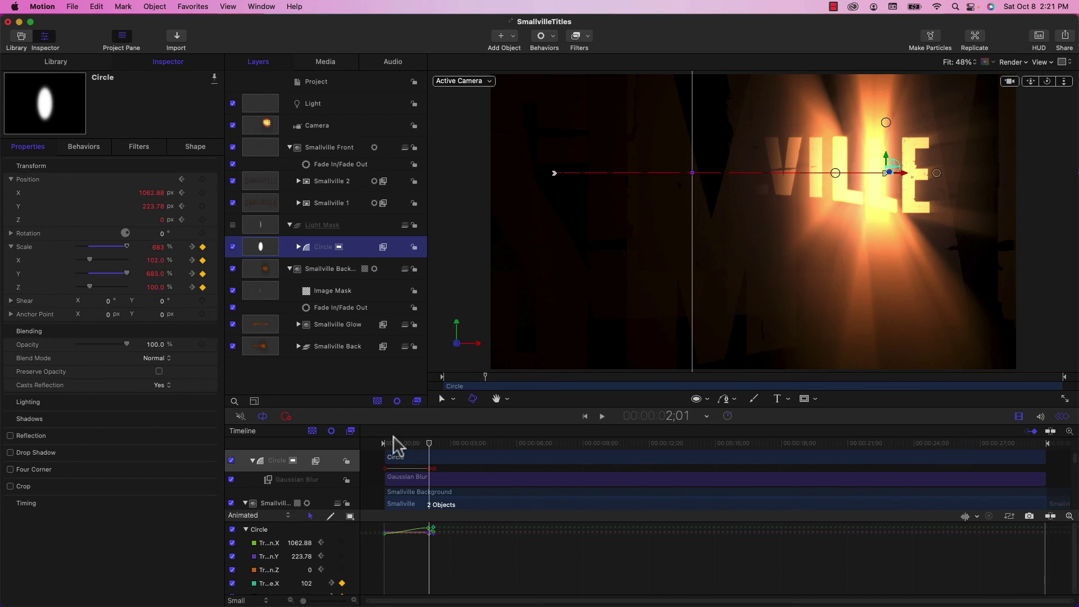
# Move the Circle's scale keyframe at 2;01 two frames earlier in the timeline
pyautogui.click(431, 469)
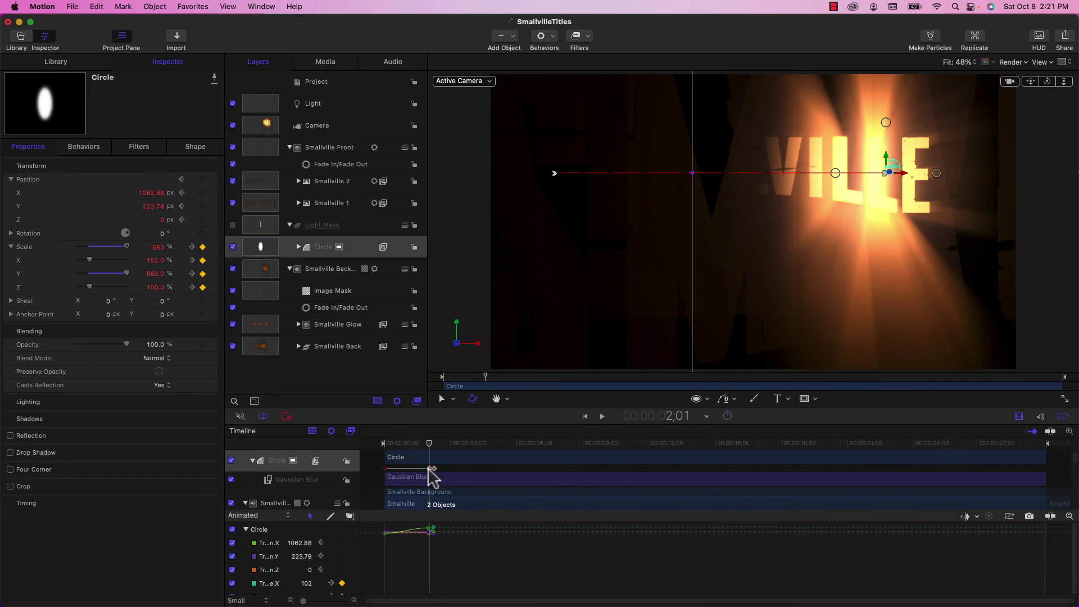
pyautogui.click(353, 600)
pyautogui.click(353, 601)
pyautogui.click(354, 600)
pyautogui.click(353, 600)
pyautogui.click(354, 600)
pyautogui.click(354, 601)
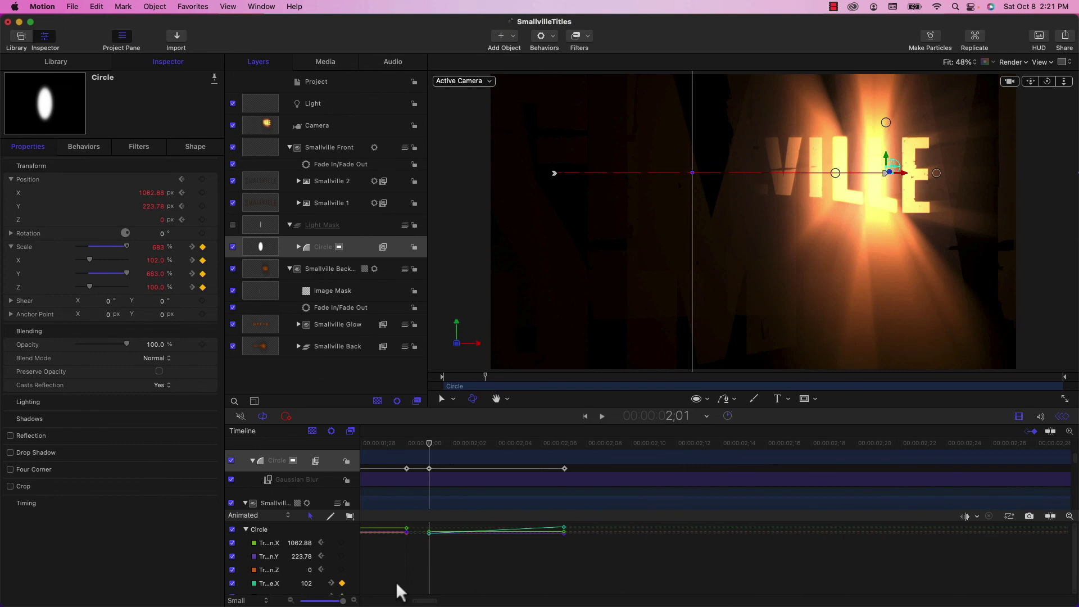
pyautogui.click(430, 468)
pyautogui.moveTo(430, 468); pyautogui.dragTo(385, 469)
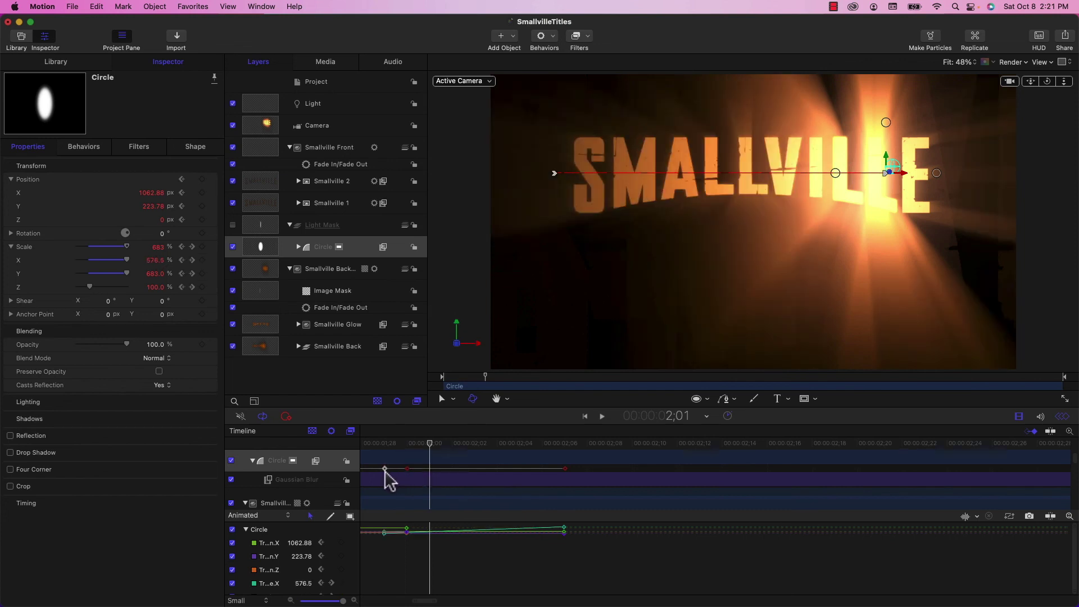
# Set the Circle's Scale X to 625% at the 2;07 keyframe
pyautogui.click(406, 443)
pyautogui.hscroll(-3, 784, 449)
pyautogui.click(782, 443)
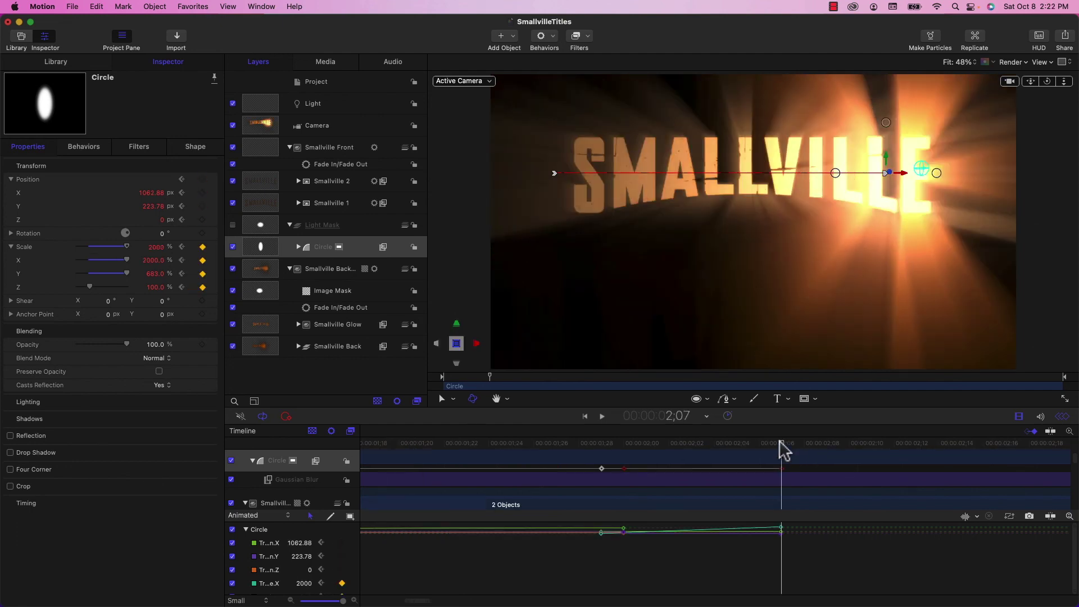
pyautogui.moveTo(730, 444); pyautogui.dragTo(773, 442)
pyautogui.click(153, 260)
pyautogui.write('100')
pyautogui.press('Return')
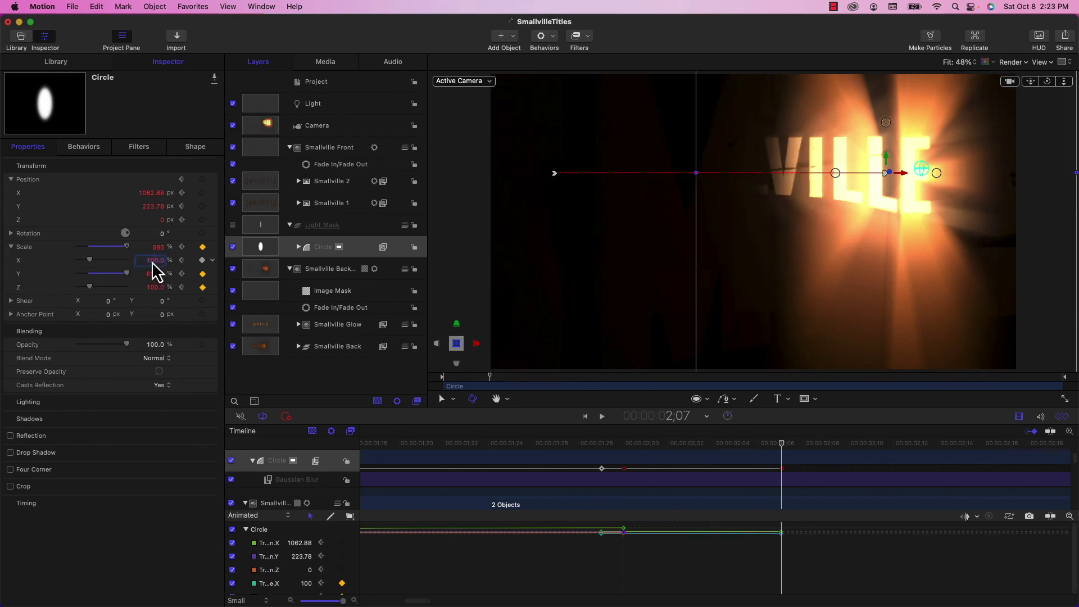
pyautogui.moveTo(154, 261); pyautogui.dragTo(194, 260)
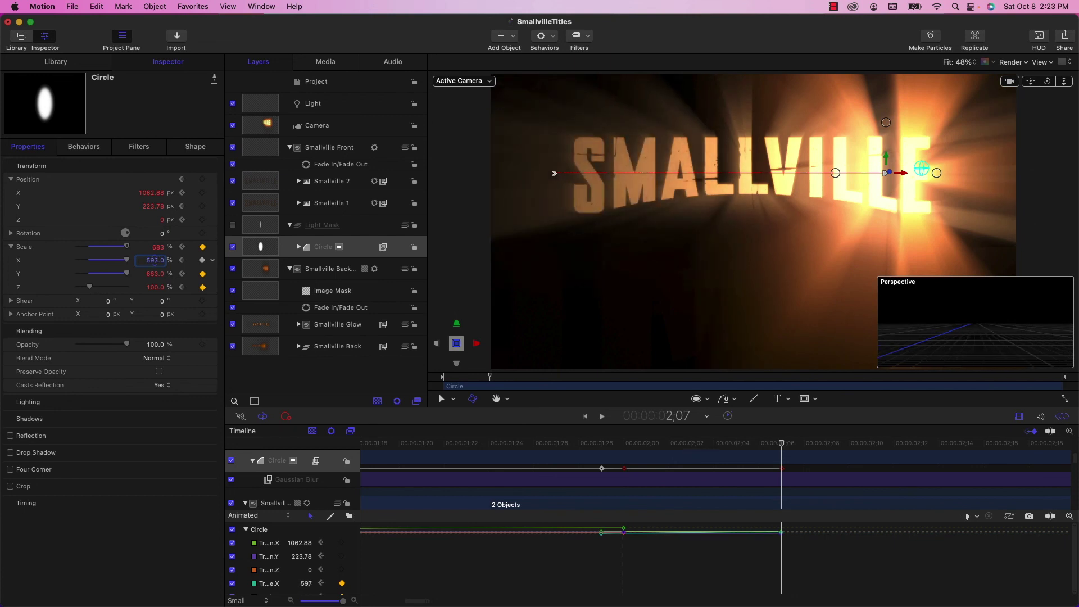
pyautogui.moveTo(154, 260); pyautogui.dragTo(155, 260)
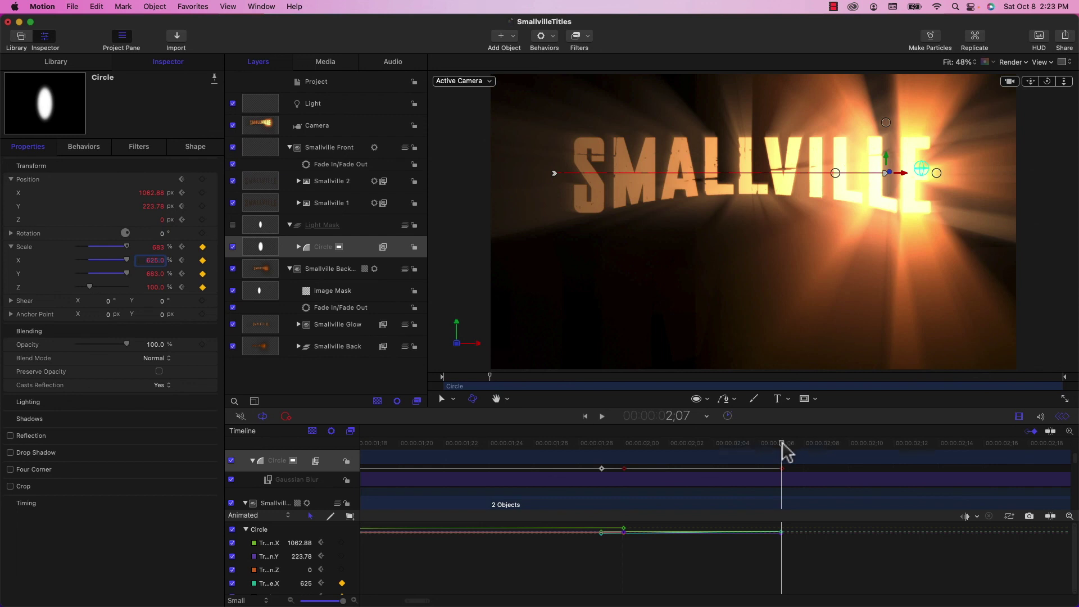
# Return to the first frame and play the title animation to check the light mask's expansion
pyautogui.moveTo(783, 449); pyautogui.dragTo(362, 491)
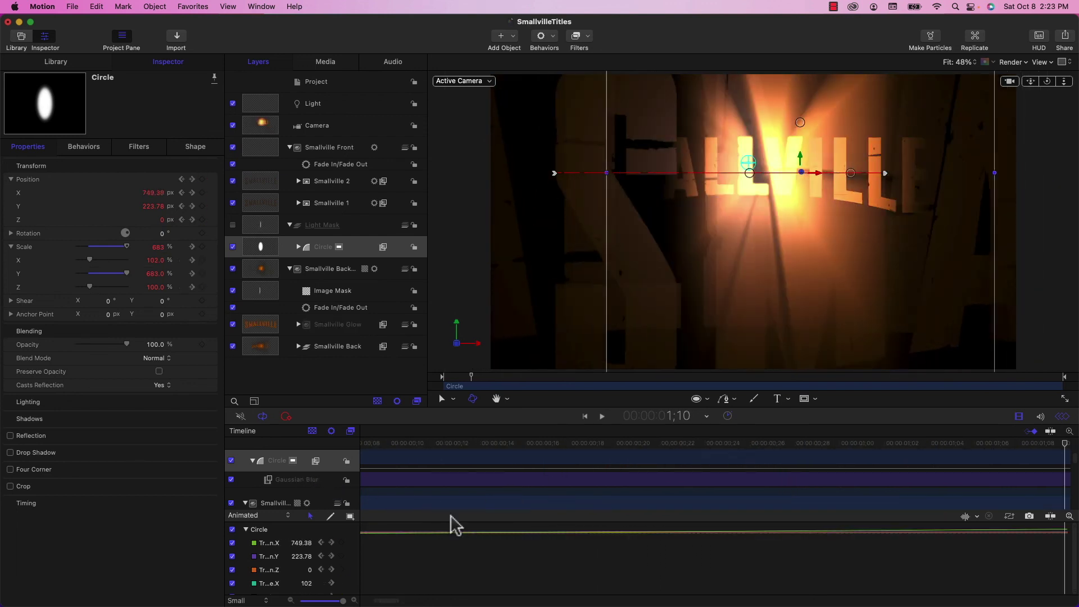
pyautogui.click(291, 600)
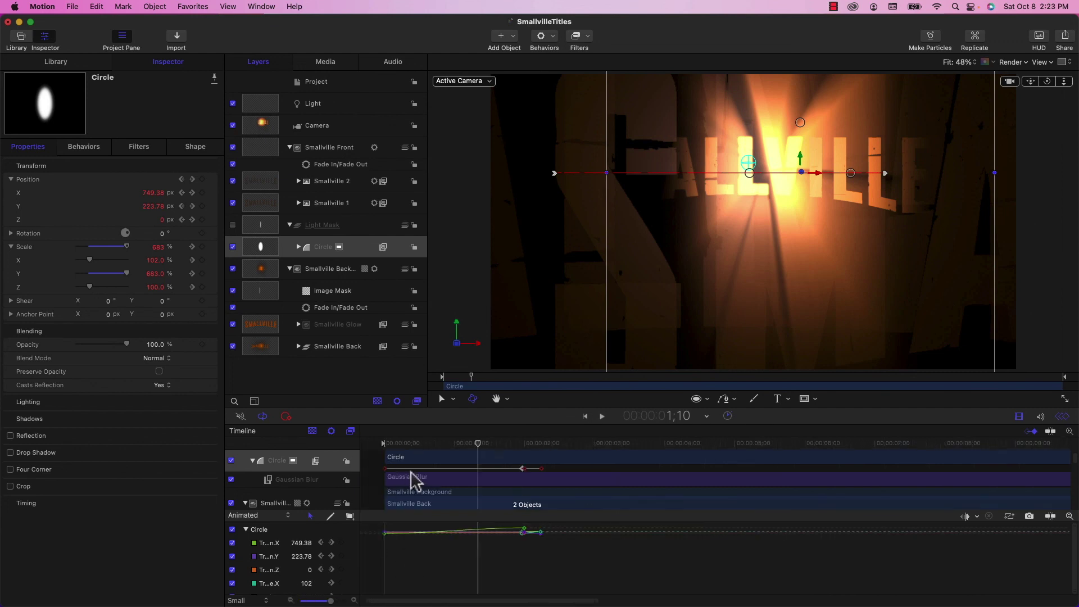
pyautogui.moveTo(480, 450); pyautogui.dragTo(349, 462)
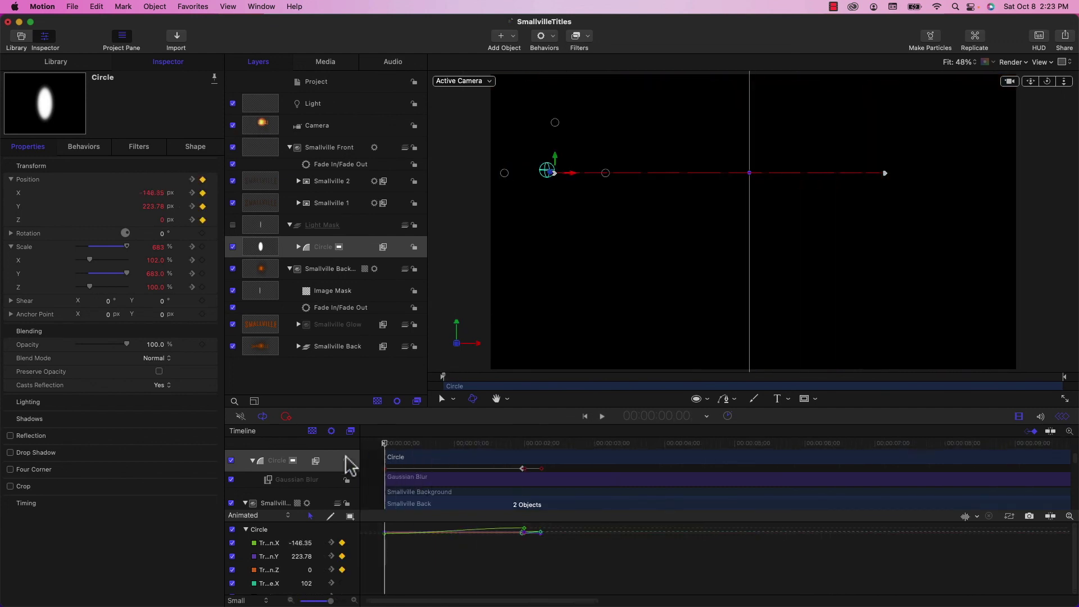
pyautogui.click(332, 380)
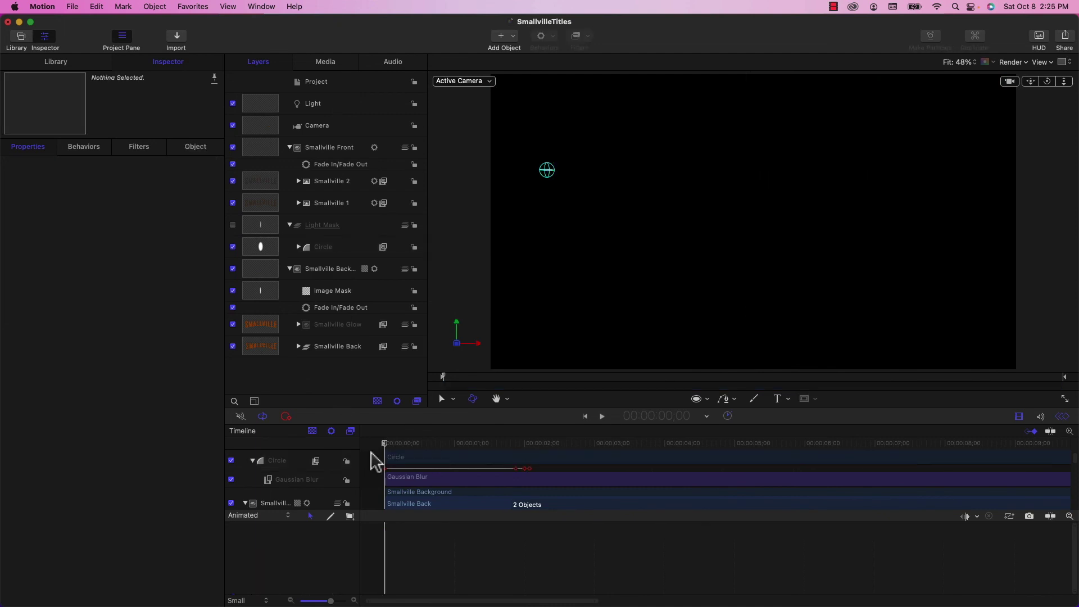
pyautogui.press('space')
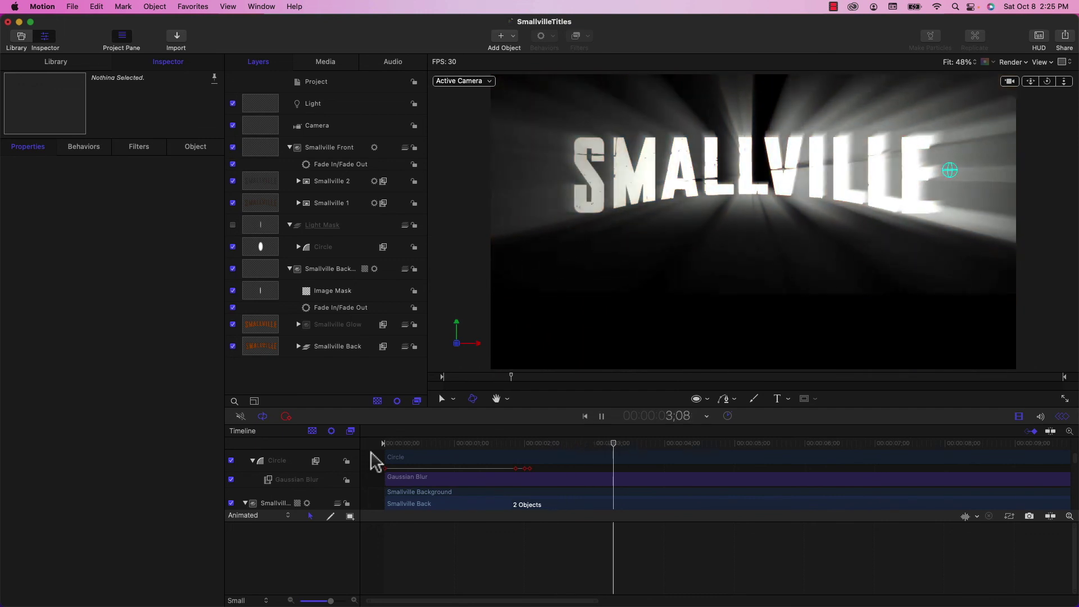
pyautogui.press('space')
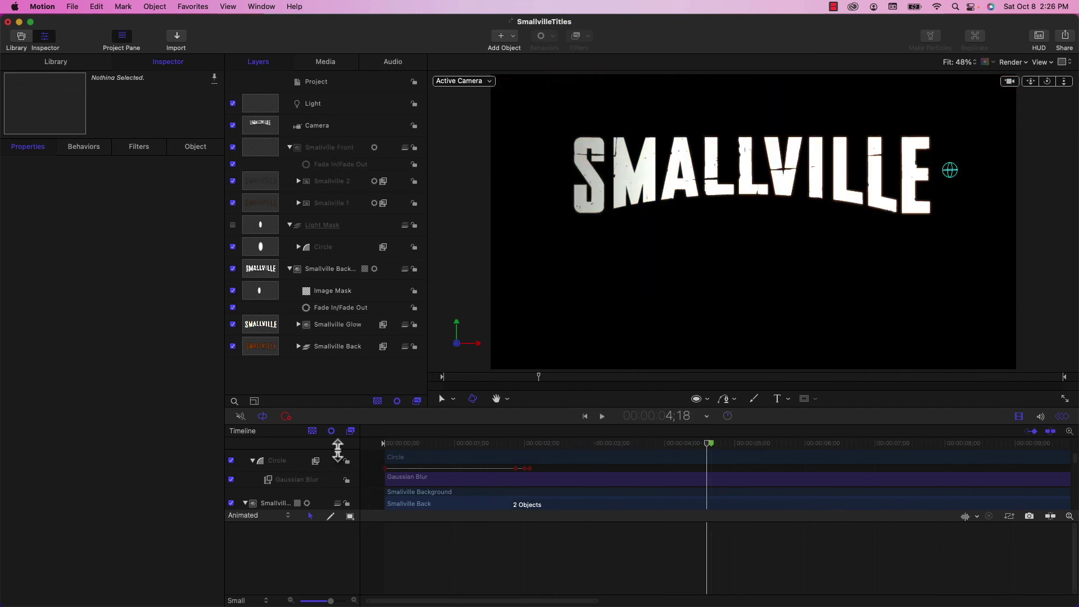
# Step the playhead back 13 frames to 4;05
pyautogui.press('Left')
pyautogui.press('Left')
pyautogui.press('Left')
pyautogui.press('Left')
pyautogui.press('Left')
pyautogui.press('Left')
pyautogui.press('Left')
pyautogui.press('Left')
pyautogui.press('Left')
pyautogui.press('Left')
pyautogui.press('Left')
pyautogui.press('Left')
pyautogui.press('Left')
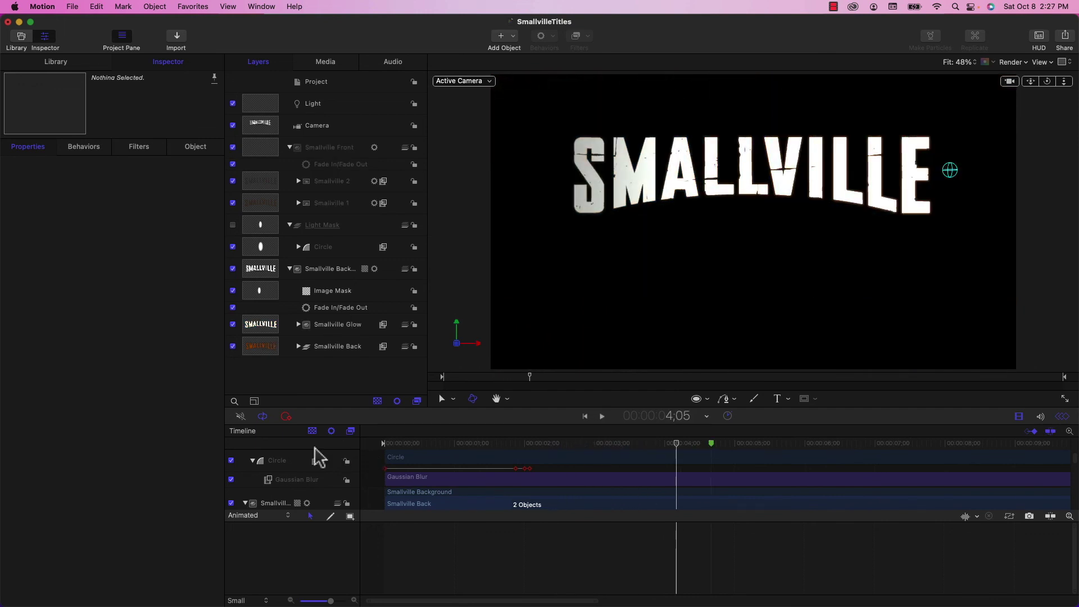